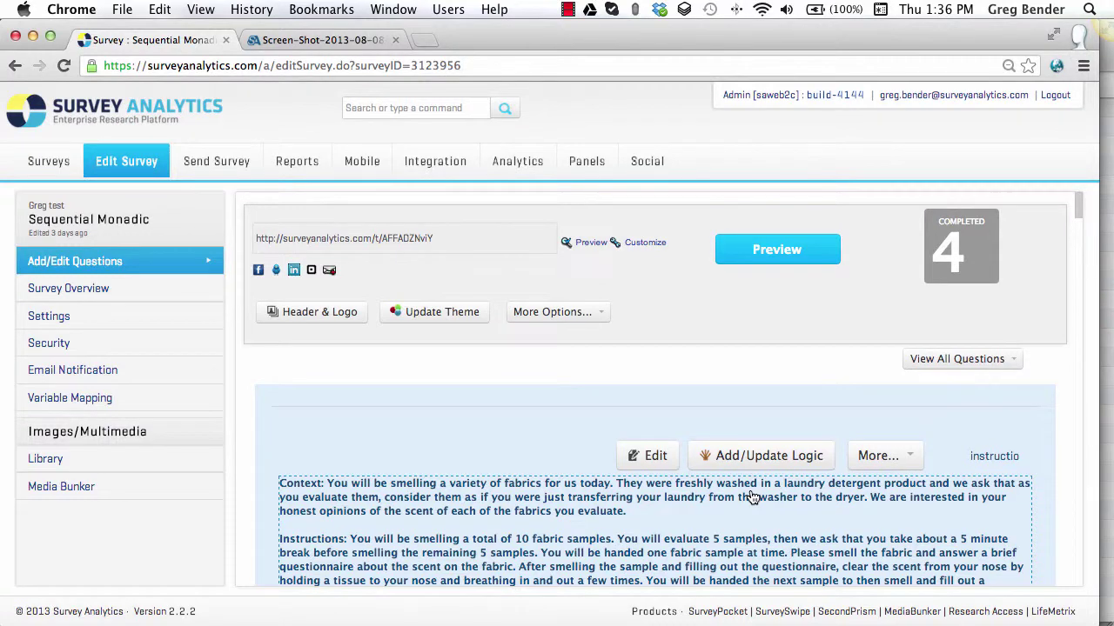
Open the Q21 randomizer question for editing and select its Instructions text.
{"action": "scroll", "coordinate": [605, 397], "scroll_direction": "down", "scroll_amount": 2}
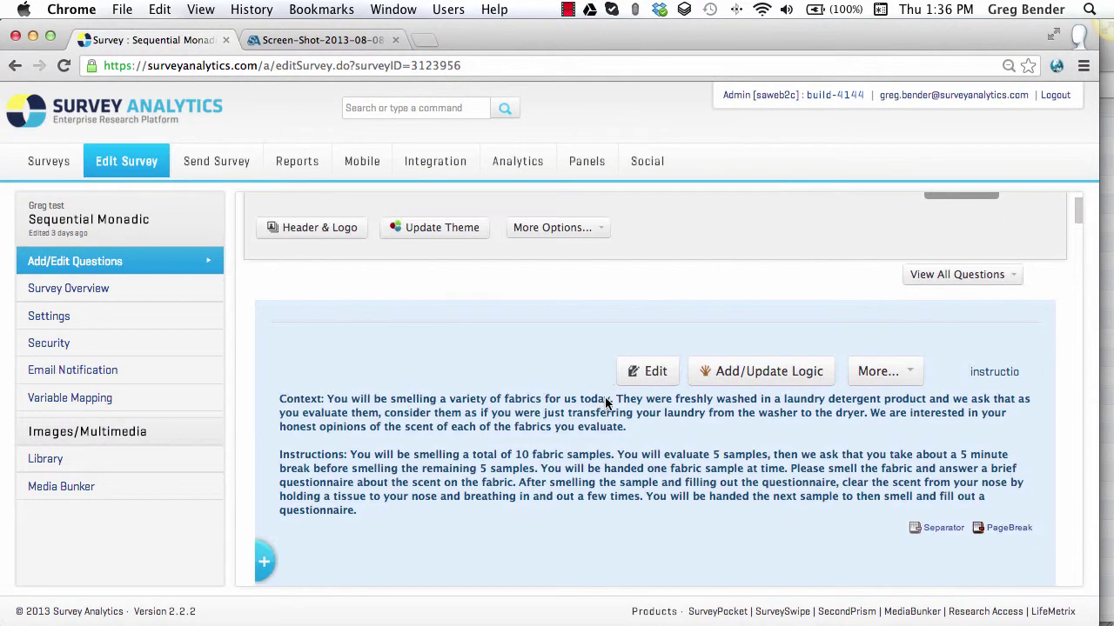
{"action": "scroll", "coordinate": [605, 400], "scroll_direction": "down", "scroll_amount": 5}
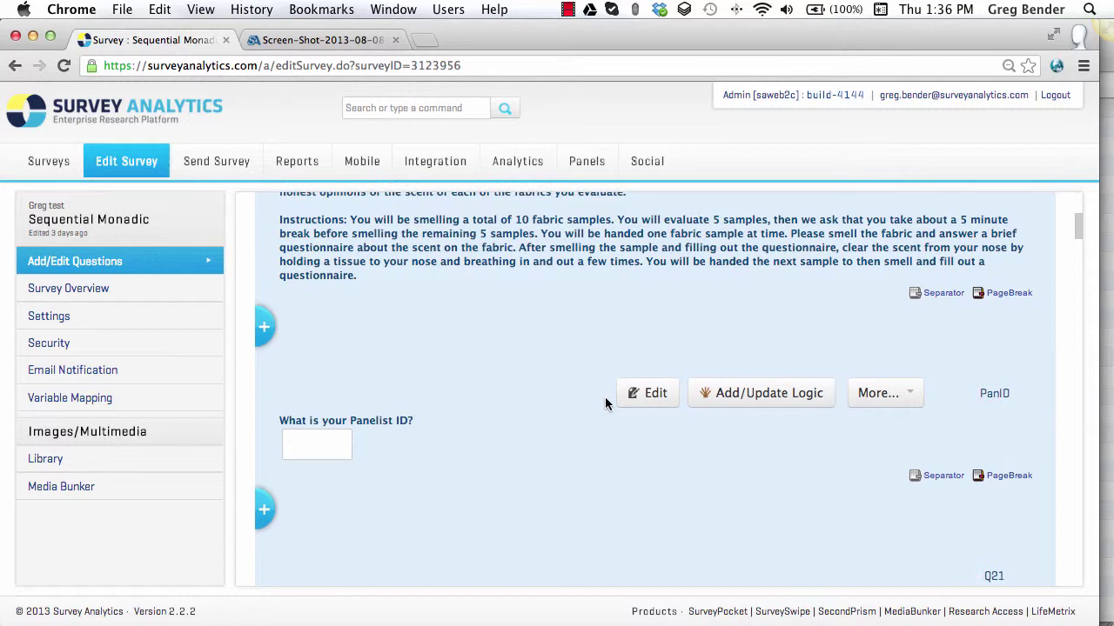
{"action": "scroll", "coordinate": [606, 403], "scroll_direction": "down", "scroll_amount": 1}
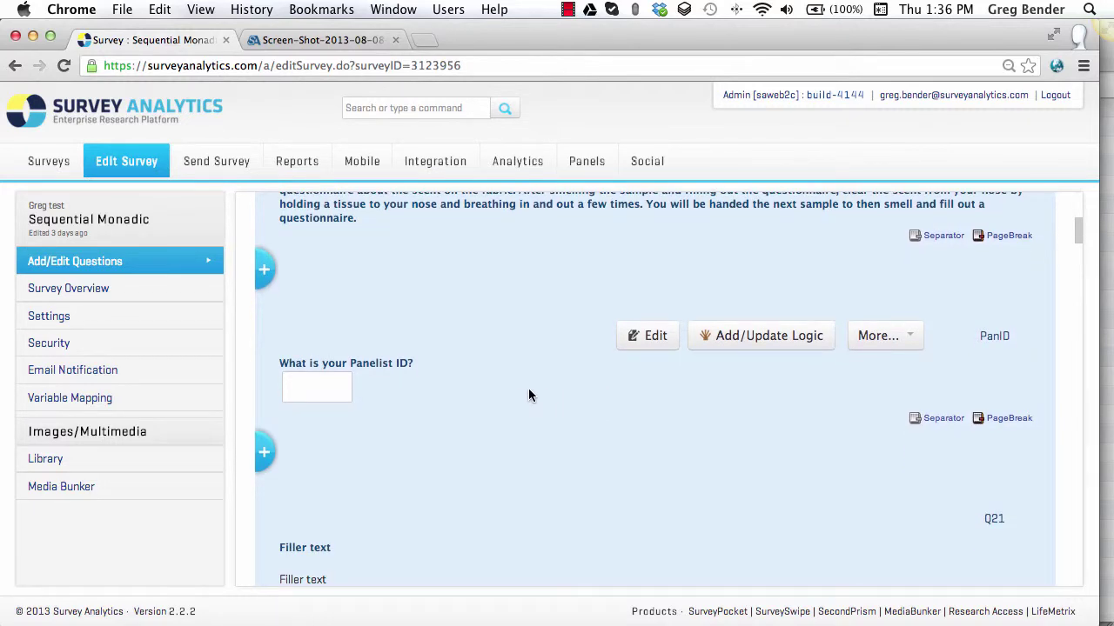
{"action": "left_click", "coordinate": [350, 379]}
{"action": "scroll", "coordinate": [530, 414], "scroll_direction": "down", "scroll_amount": 3}
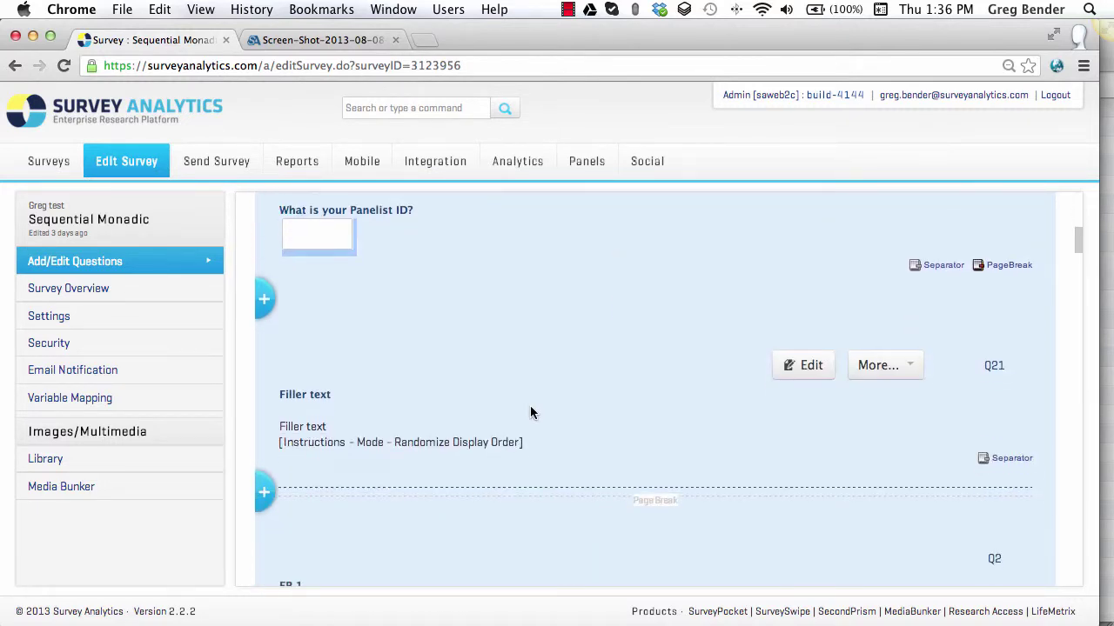
{"action": "left_click", "coordinate": [809, 376]}
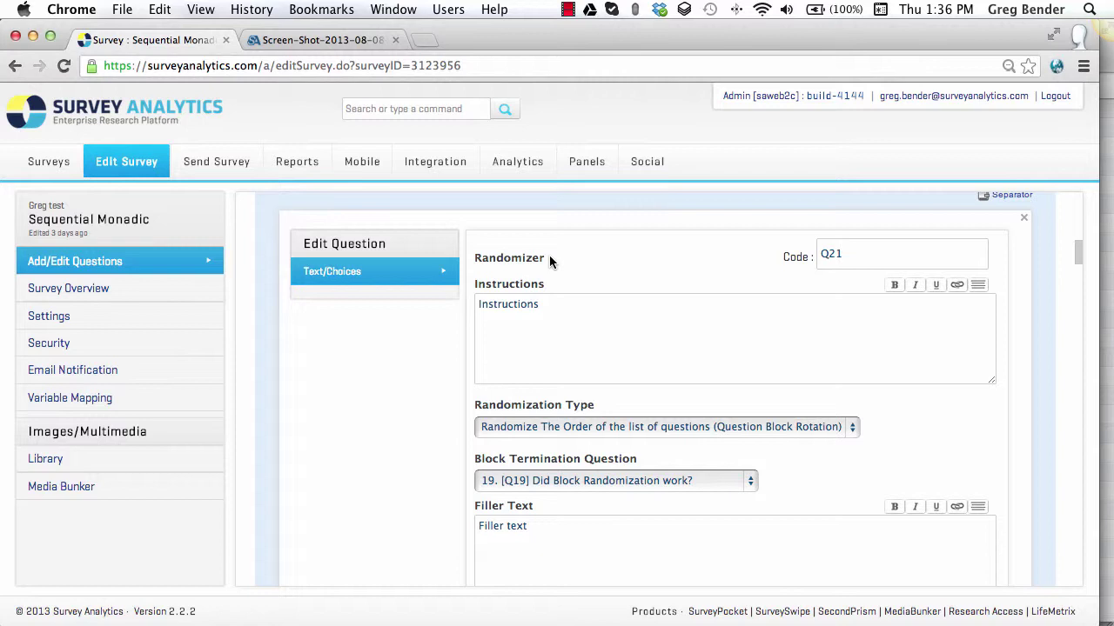
{"action": "scroll", "coordinate": [552, 258], "scroll_direction": "down", "scroll_amount": 2}
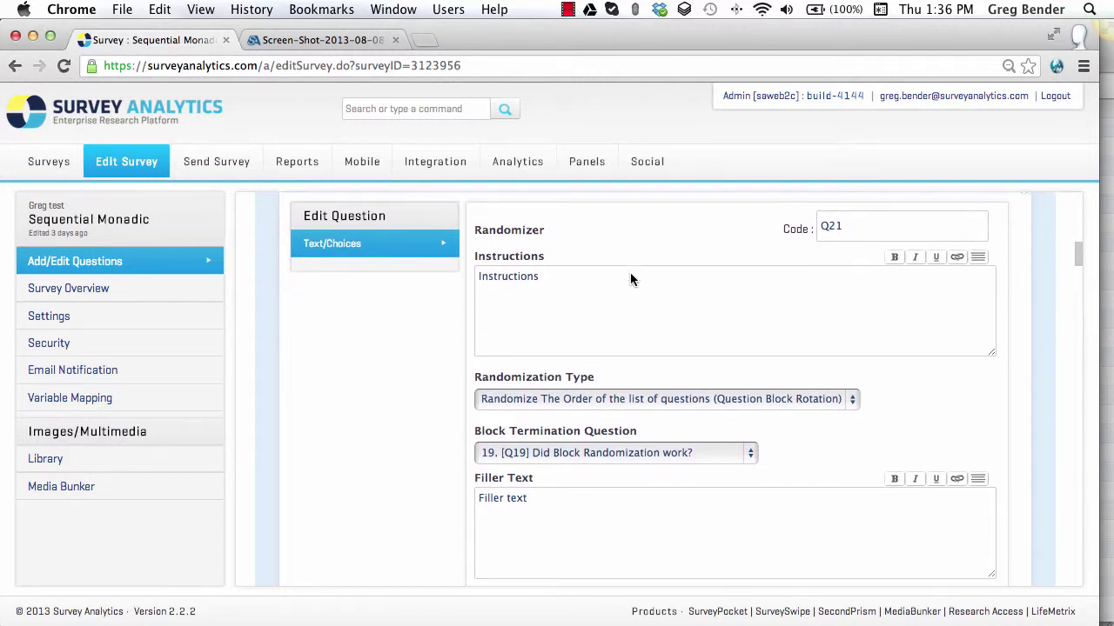
{"action": "left_click", "coordinate": [623, 275]}
{"action": "left_click_drag", "start_coordinate": [623, 276], "coordinate": [477, 261]}
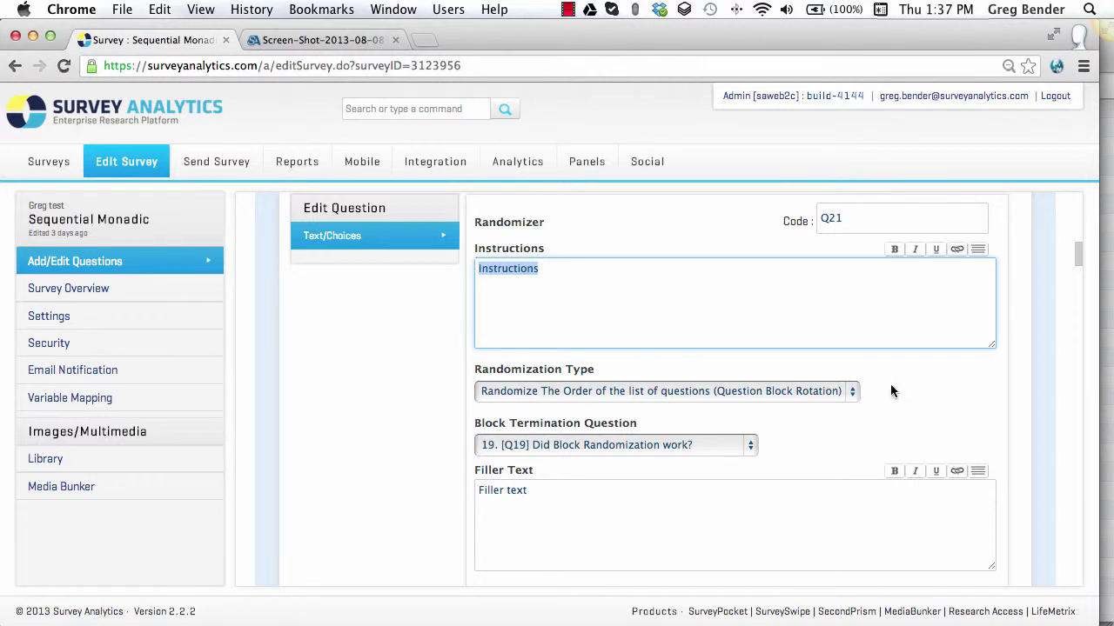
Keep Question Block Rotation as the randomization type and Q19 as the block termination question.
{"action": "left_click", "coordinate": [856, 394]}
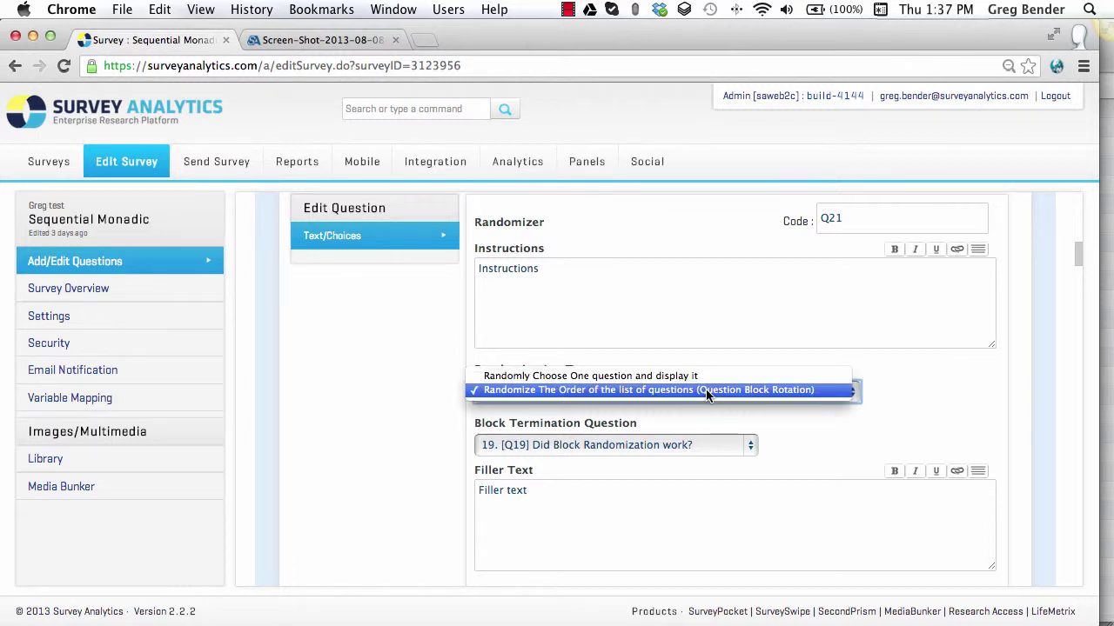
{"action": "left_click", "coordinate": [755, 395]}
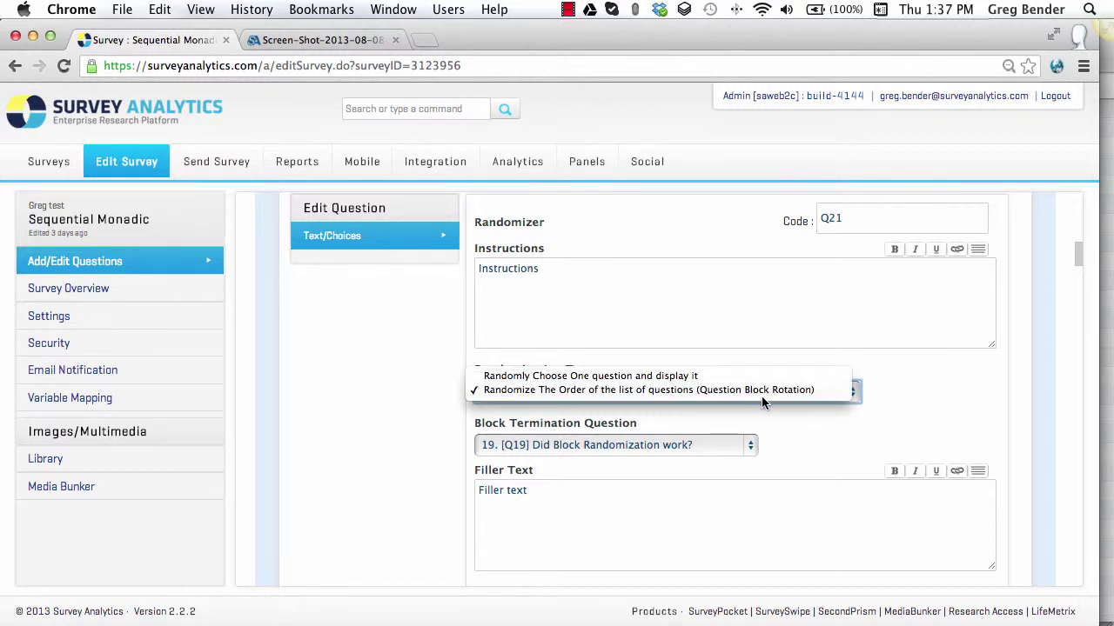
{"action": "scroll", "coordinate": [944, 387], "scroll_direction": "down", "scroll_amount": 3}
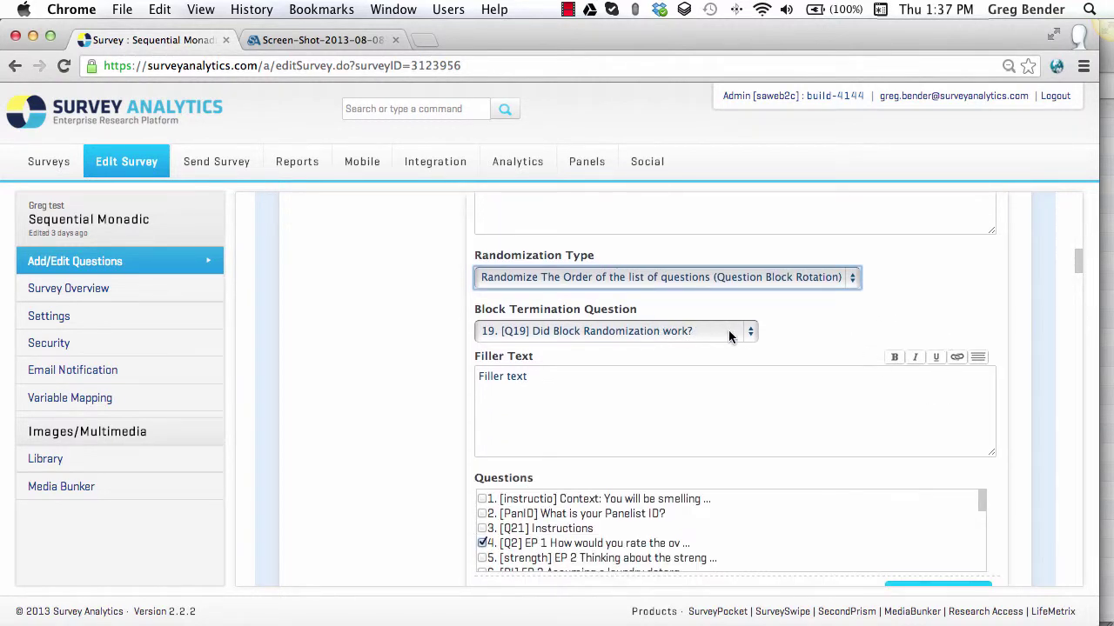
{"action": "left_click", "coordinate": [751, 333]}
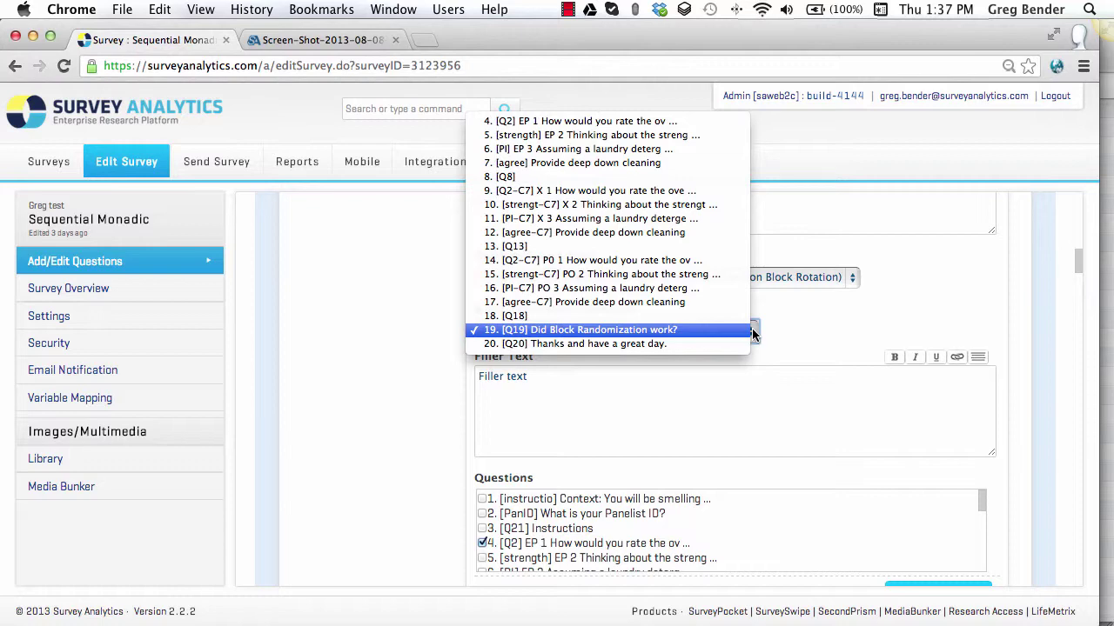
{"action": "left_click", "coordinate": [783, 335]}
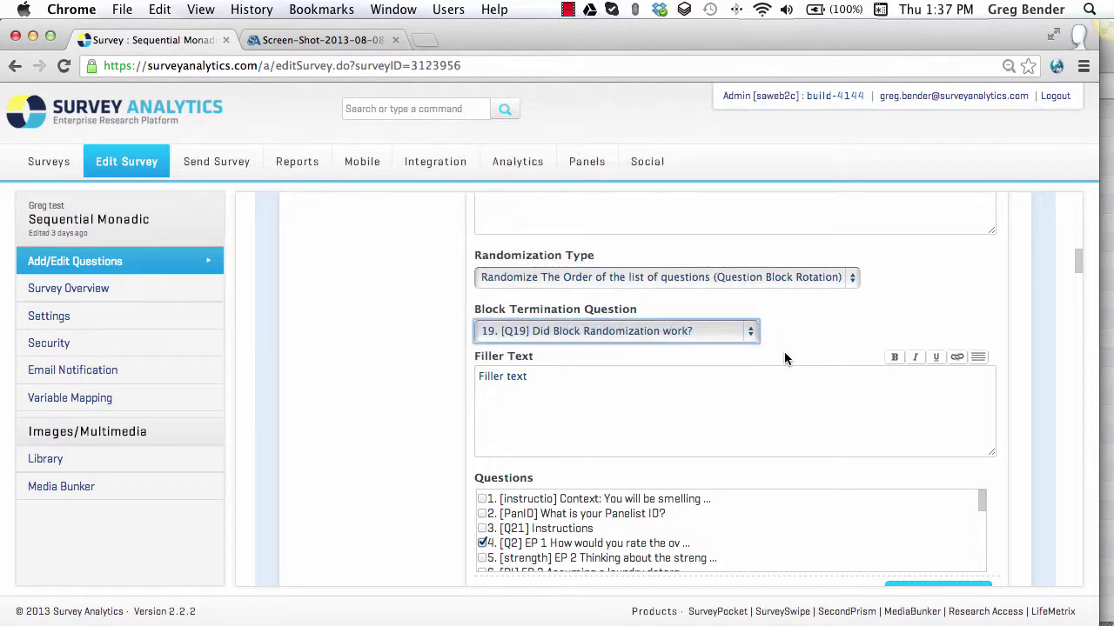
Highlight the EP, X 1 and PO block starts in the Questions list, then save Q21.
{"action": "scroll", "coordinate": [784, 358], "scroll_direction": "down", "scroll_amount": 3}
{"action": "scroll", "coordinate": [784, 357], "scroll_direction": "down", "scroll_amount": 1}
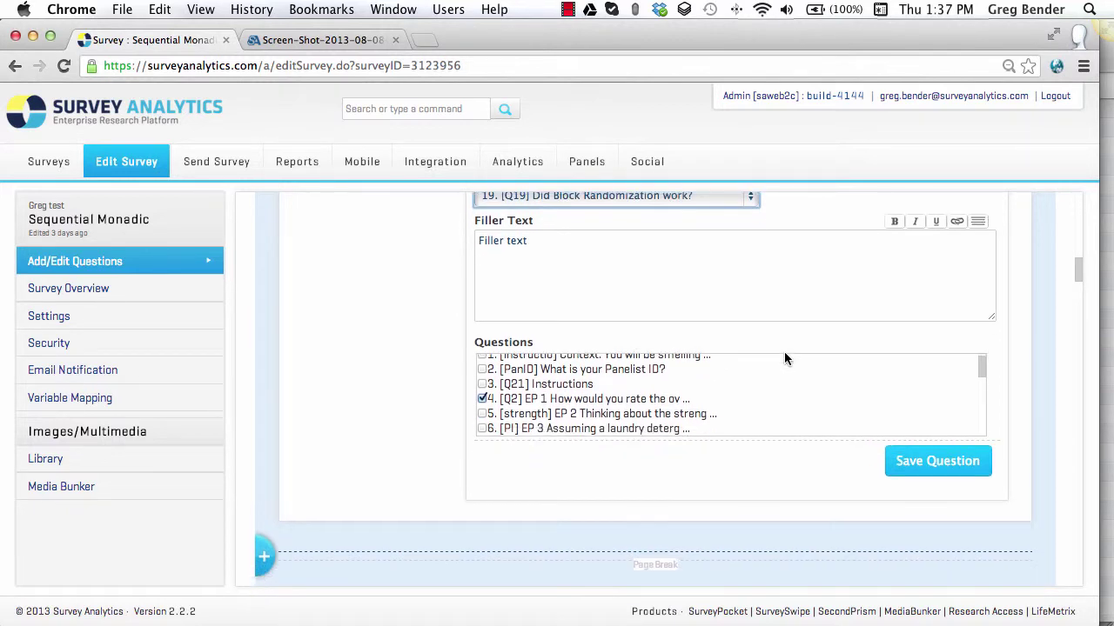
{"action": "scroll", "coordinate": [568, 374], "scroll_direction": "up", "scroll_amount": 2}
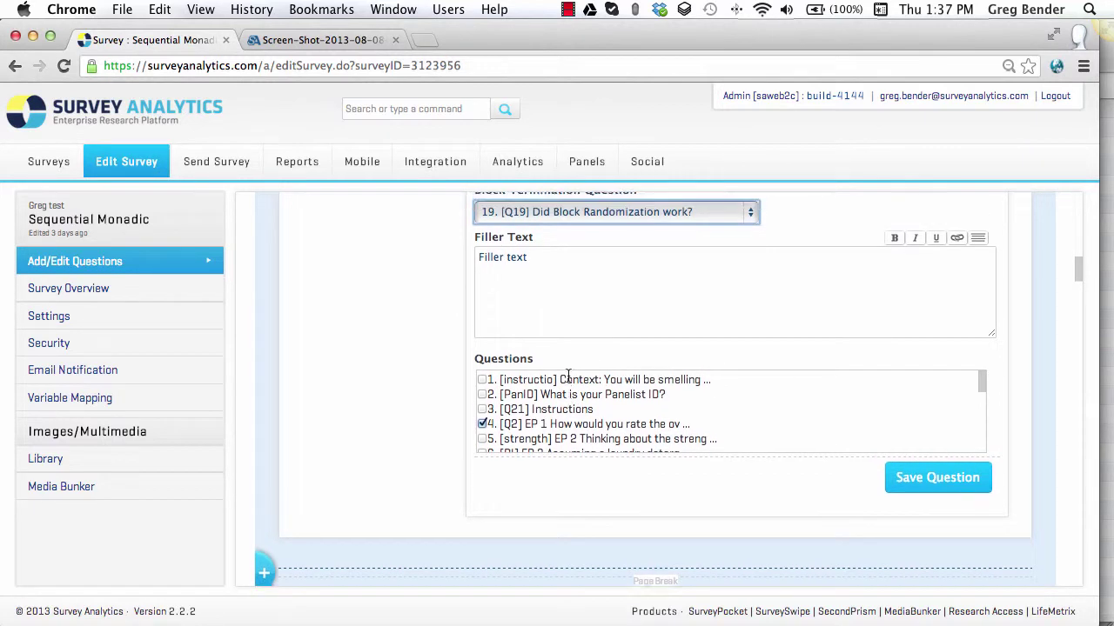
{"action": "scroll", "coordinate": [568, 376], "scroll_direction": "down", "scroll_amount": 1}
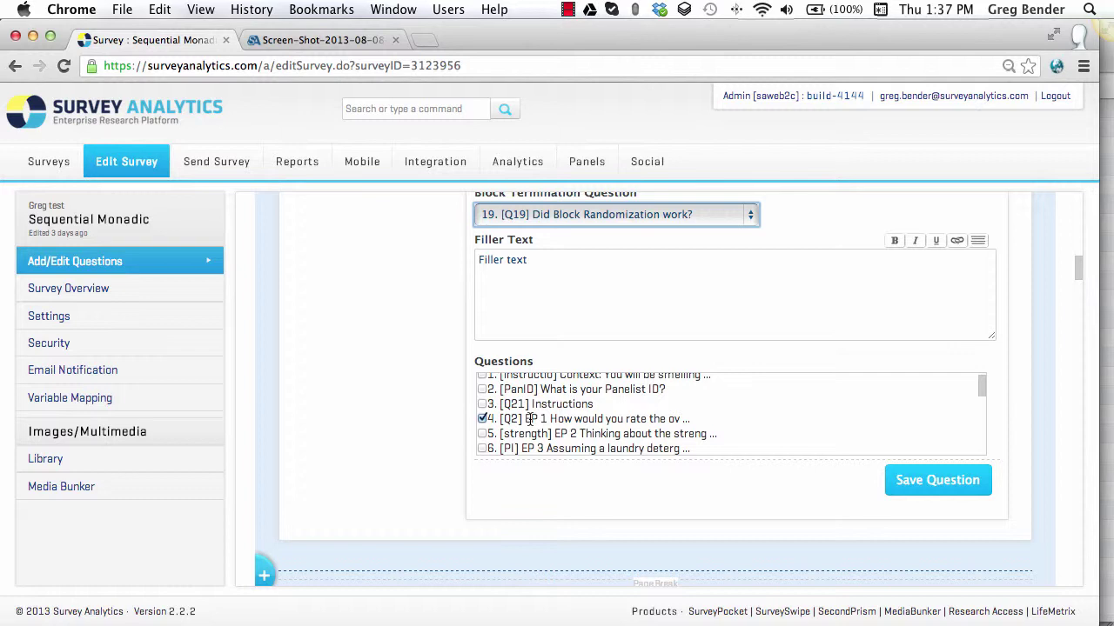
{"action": "left_click_drag", "start_coordinate": [525, 419], "coordinate": [536, 418]}
{"action": "scroll", "coordinate": [536, 419], "scroll_direction": "down", "scroll_amount": 3}
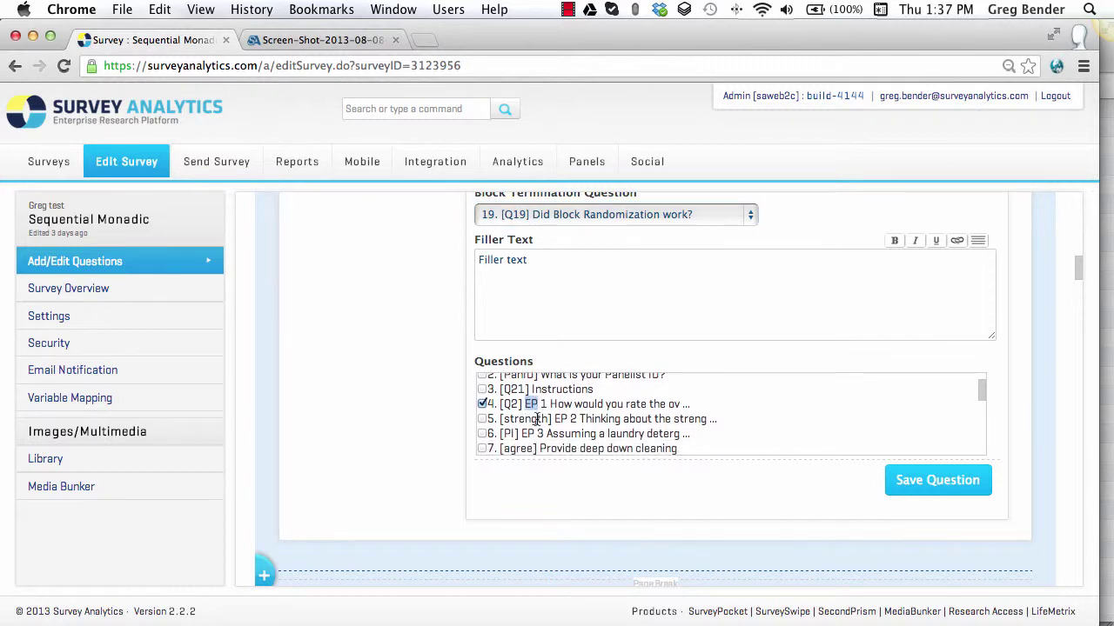
{"action": "scroll", "coordinate": [536, 421], "scroll_direction": "down", "scroll_amount": 2}
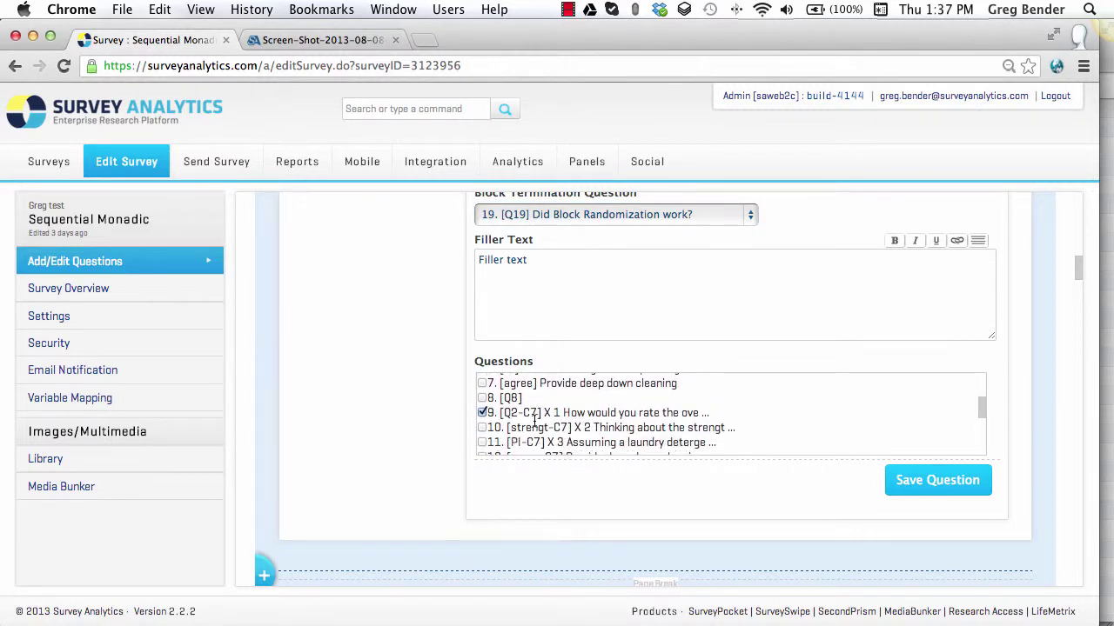
{"action": "left_click_drag", "start_coordinate": [546, 412], "coordinate": [558, 412]}
{"action": "scroll", "coordinate": [558, 412], "scroll_direction": "down", "scroll_amount": 4}
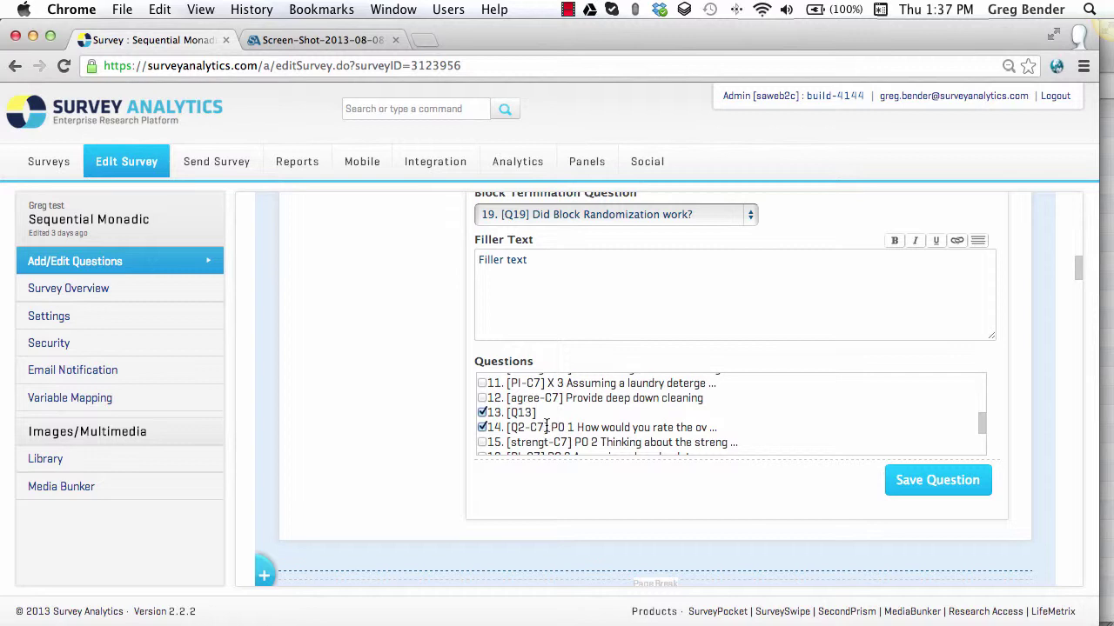
{"action": "left_click_drag", "start_coordinate": [549, 426], "coordinate": [571, 423]}
{"action": "scroll", "coordinate": [574, 425], "scroll_direction": "down", "scroll_amount": 6}
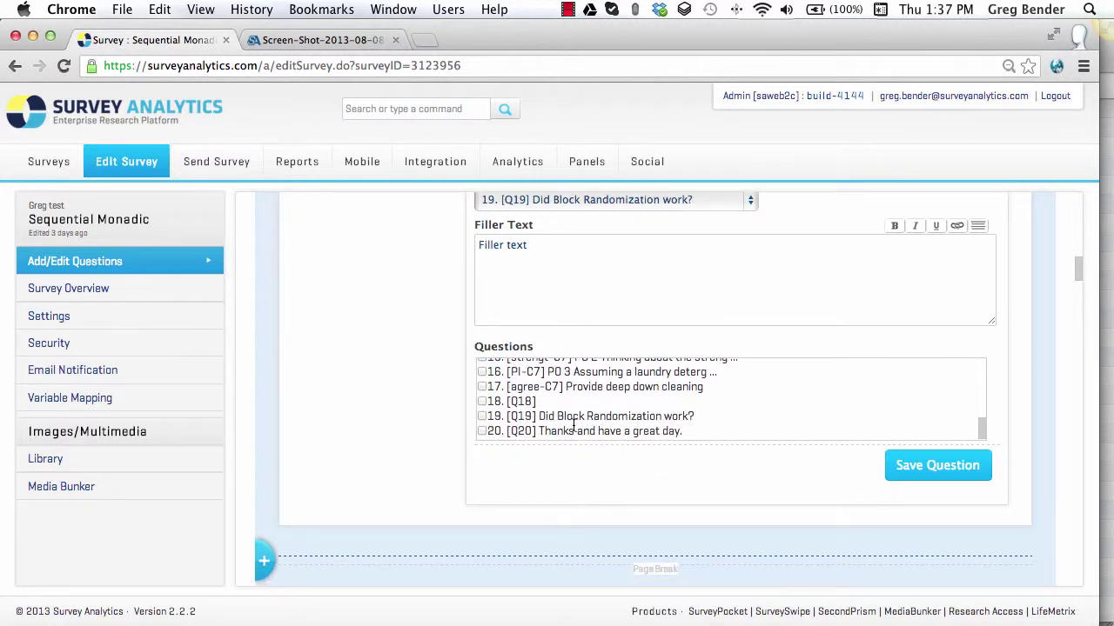
{"action": "left_click", "coordinate": [938, 468]}
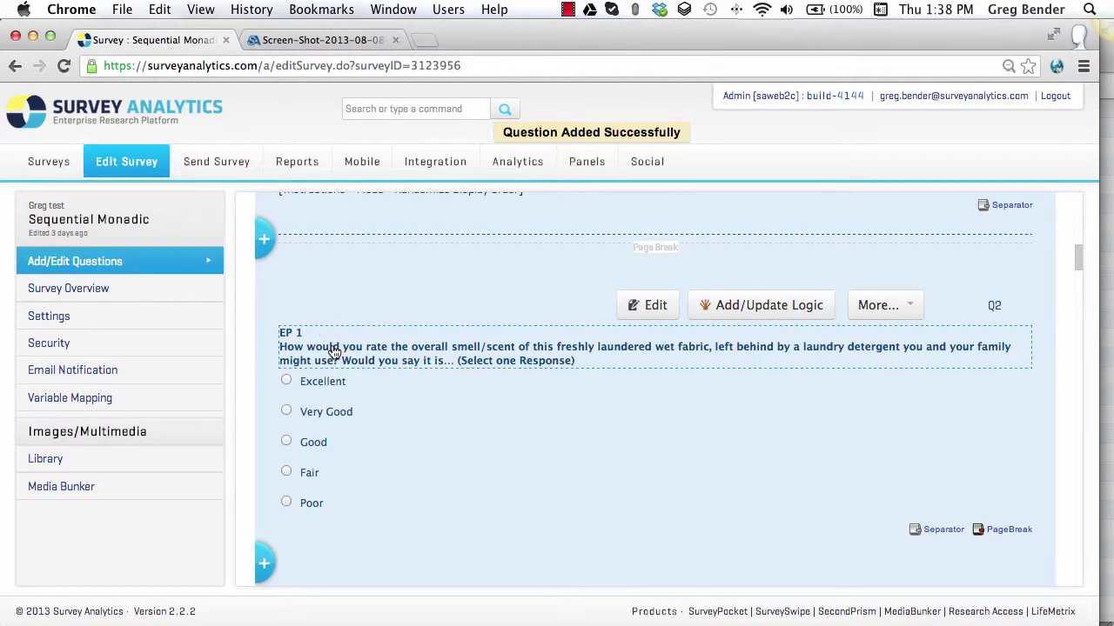
{"action": "scroll", "coordinate": [333, 353], "scroll_direction": "down", "scroll_amount": 3}
{"action": "scroll", "coordinate": [343, 385], "scroll_direction": "down", "scroll_amount": 10}
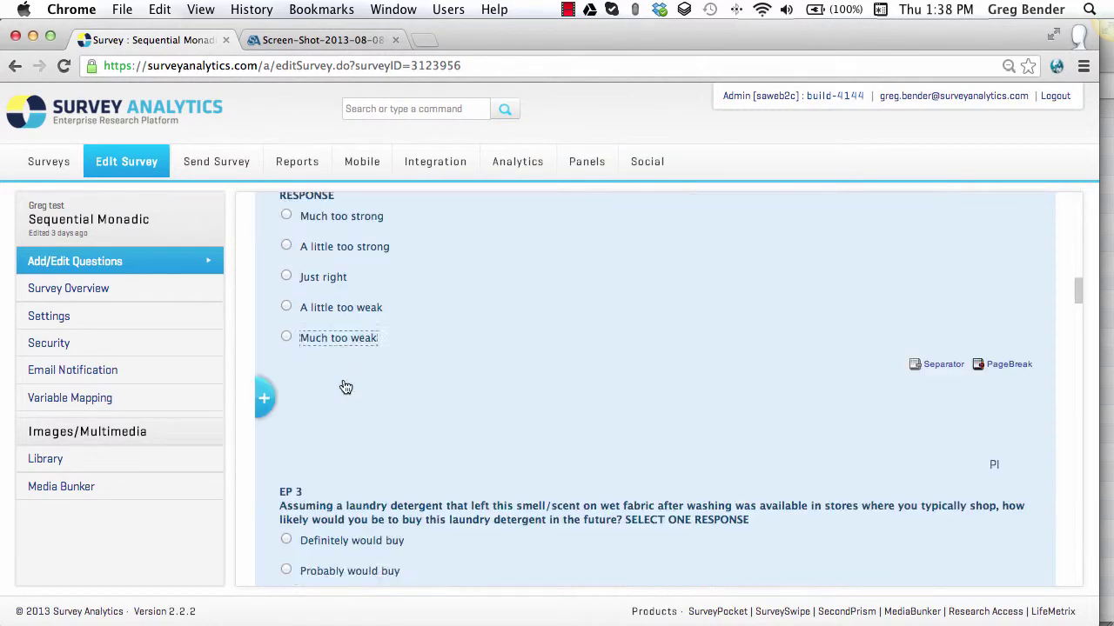
{"action": "scroll", "coordinate": [343, 385], "scroll_direction": "down", "scroll_amount": 5}
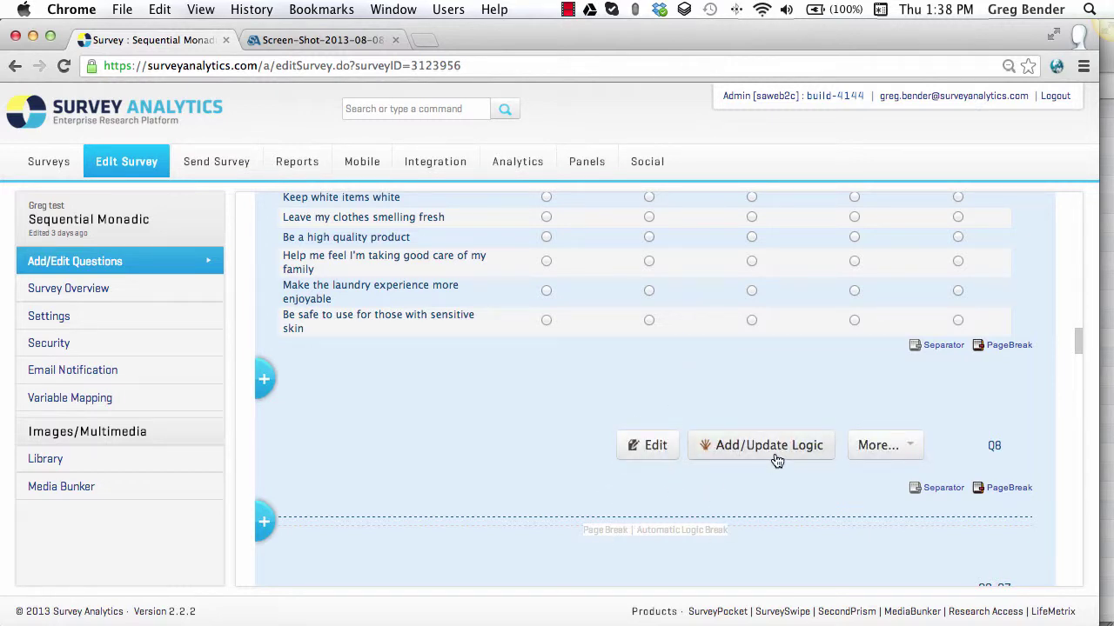
{"action": "left_click", "coordinate": [774, 457]}
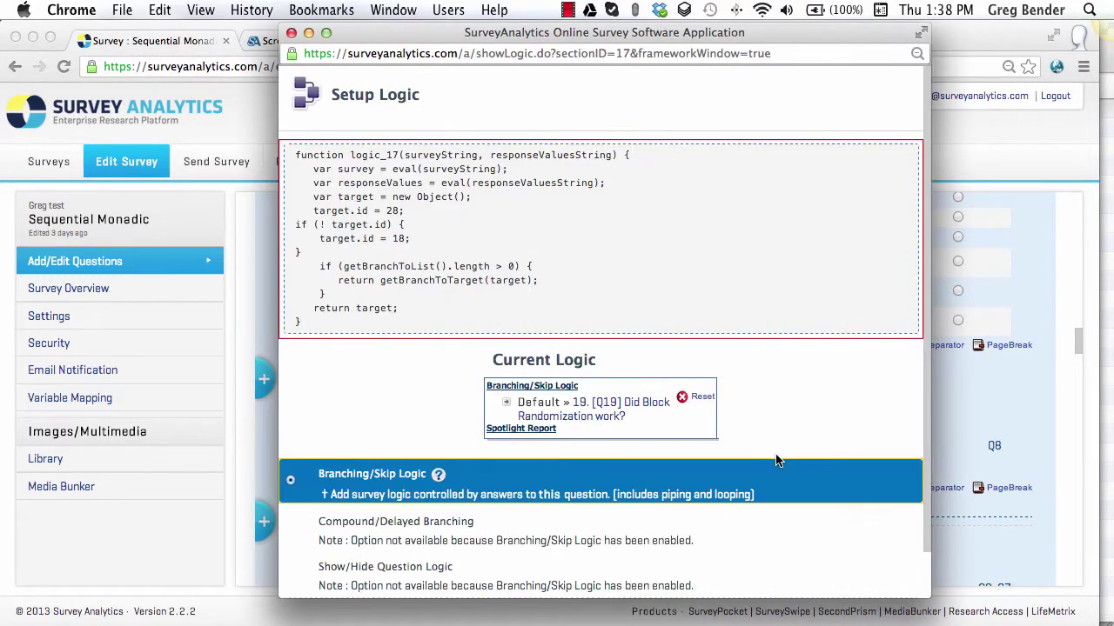
{"action": "left_click", "coordinate": [532, 386]}
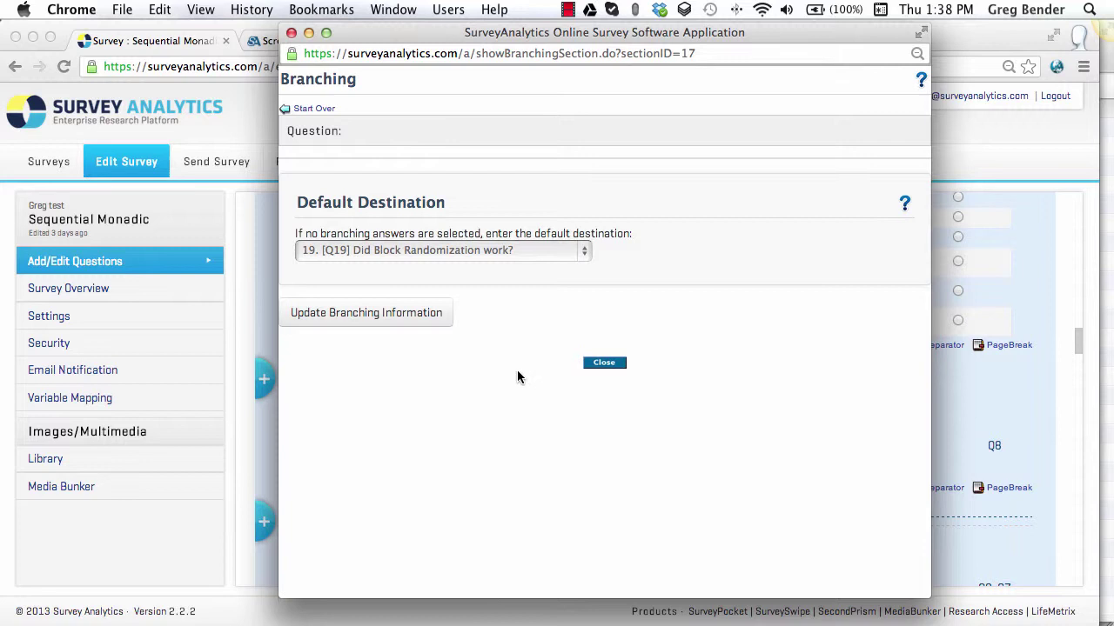
{"action": "left_click", "coordinate": [522, 251]}
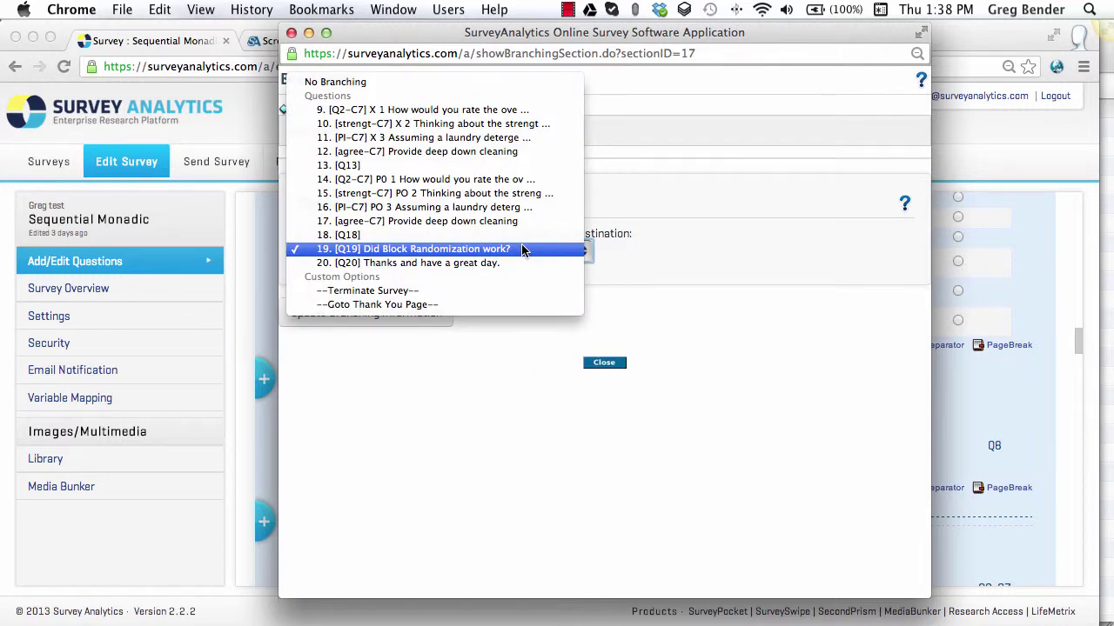
{"action": "left_click", "coordinate": [763, 316]}
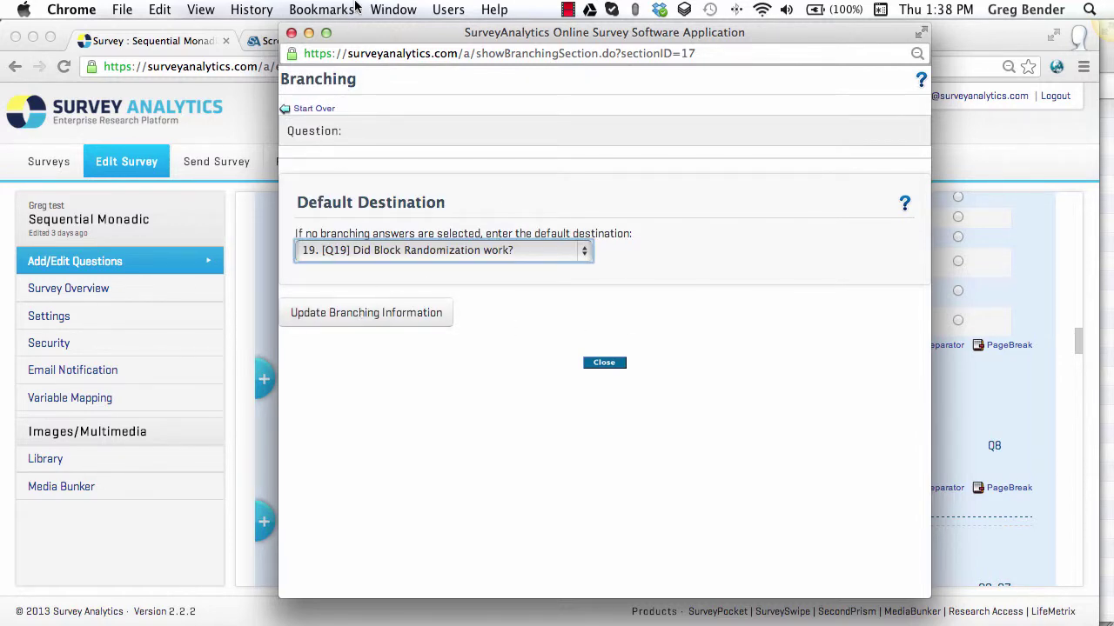
{"action": "left_click", "coordinate": [292, 34]}
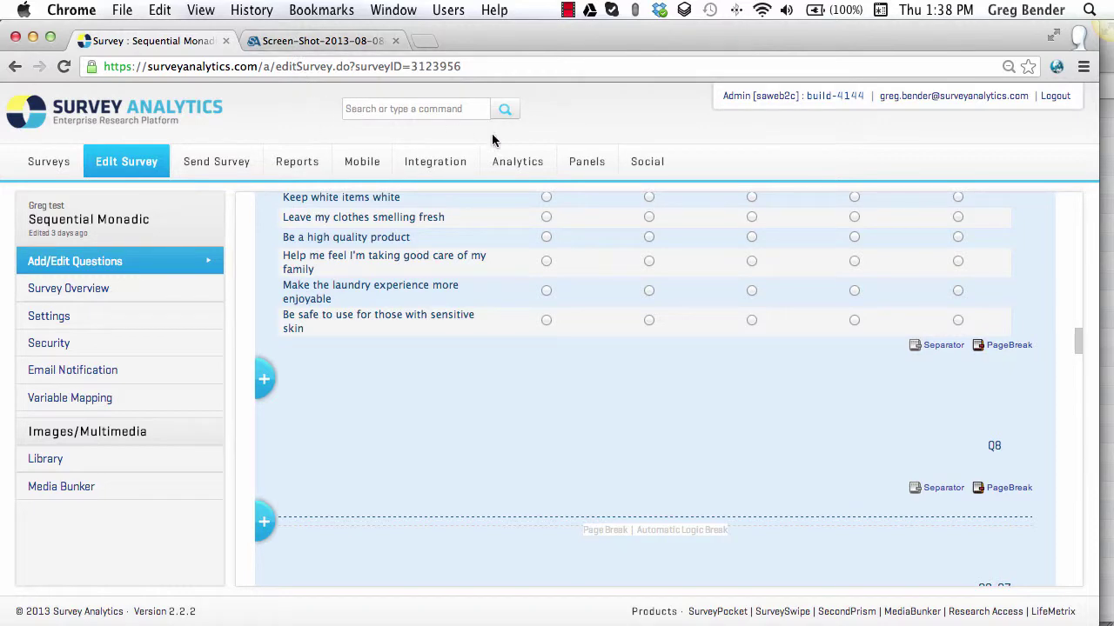
Preview the survey and submit a panelist ID.
{"action": "scroll", "coordinate": [750, 235], "scroll_direction": "up", "scroll_amount": 15}
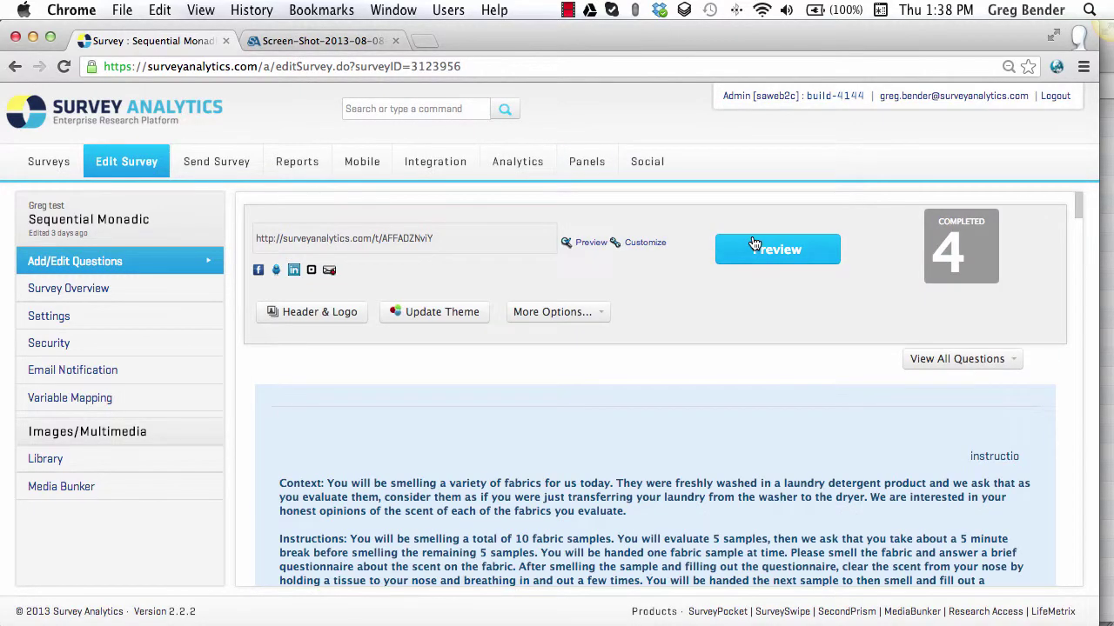
{"action": "left_click", "coordinate": [787, 249]}
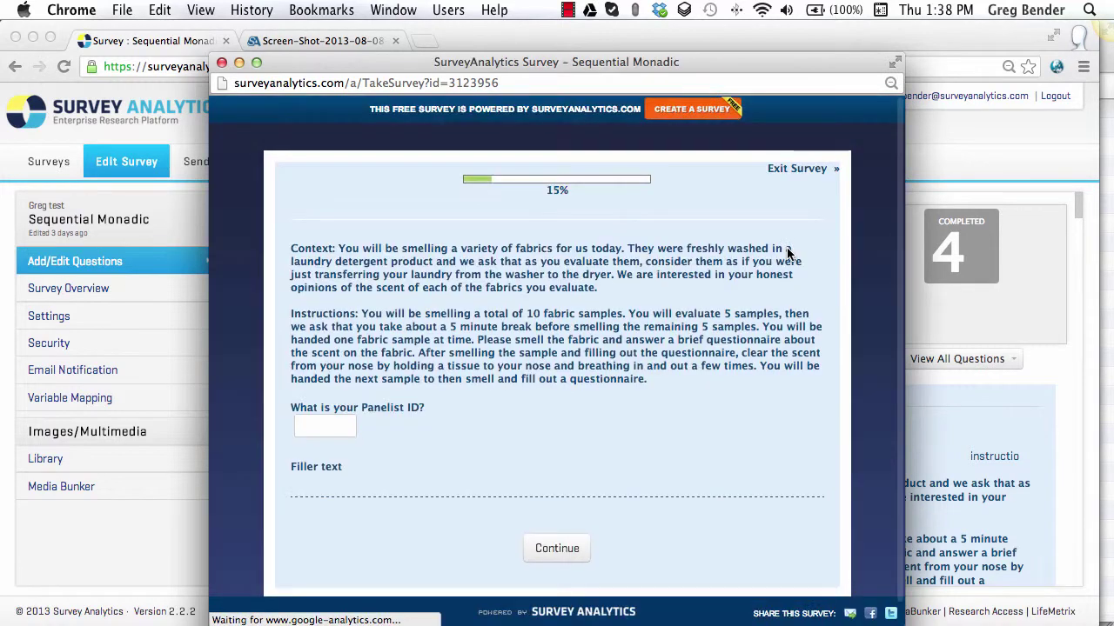
{"action": "left_click", "coordinate": [342, 428]}
{"action": "type", "text": "56"}
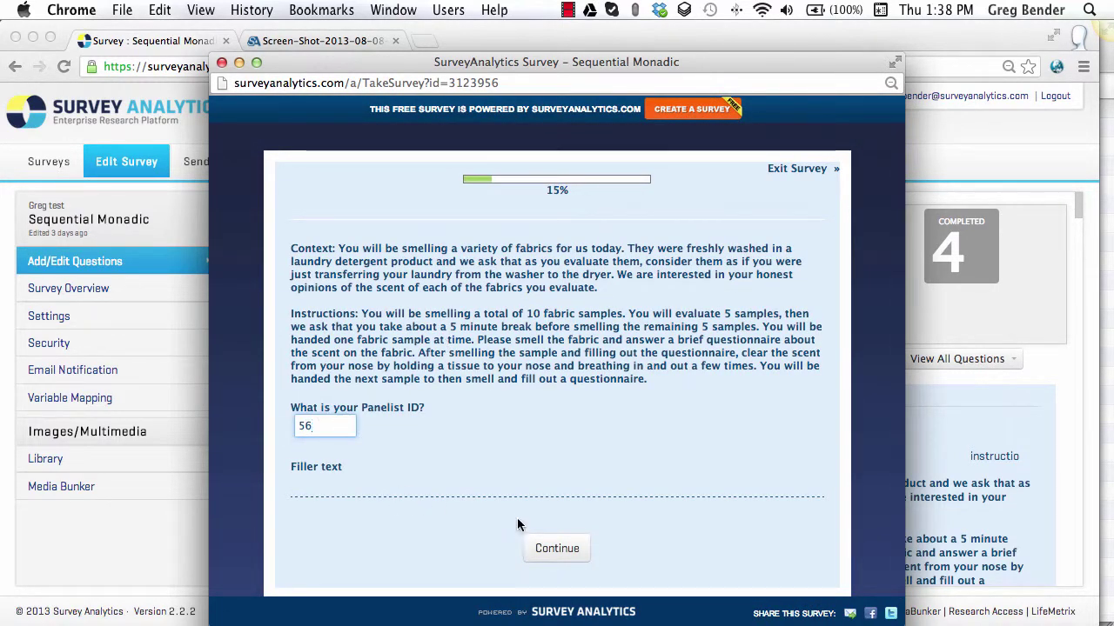
{"action": "left_click", "coordinate": [561, 545]}
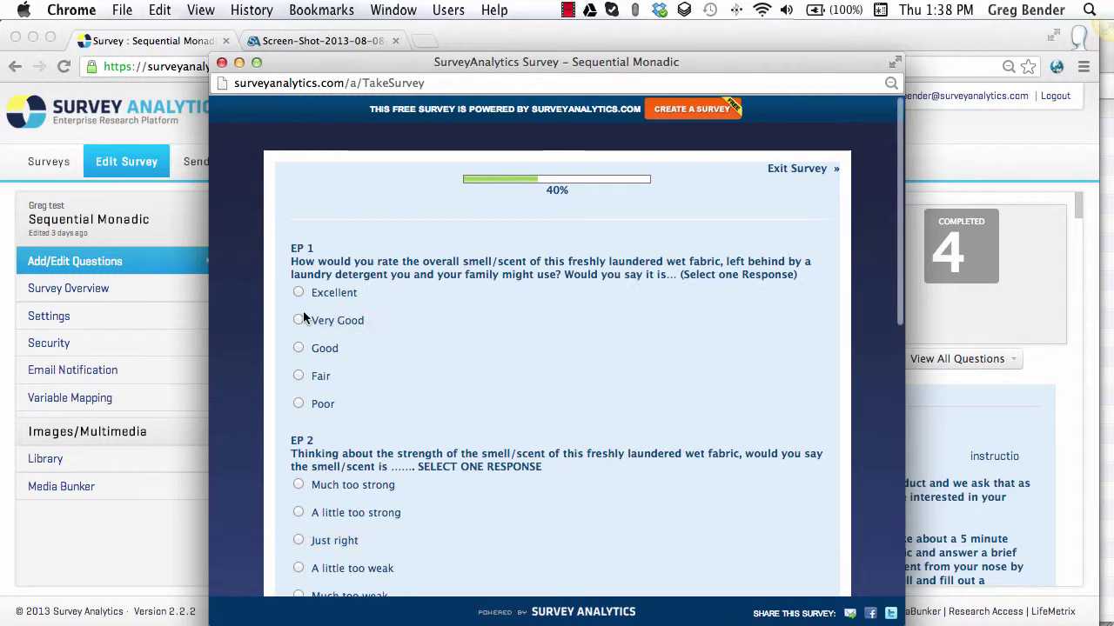
Answer EP 1–EP 4: Excellent, Much too strong, Might or might not buy, and the agreement grid.
{"action": "left_click", "coordinate": [313, 295]}
{"action": "left_click", "coordinate": [314, 487]}
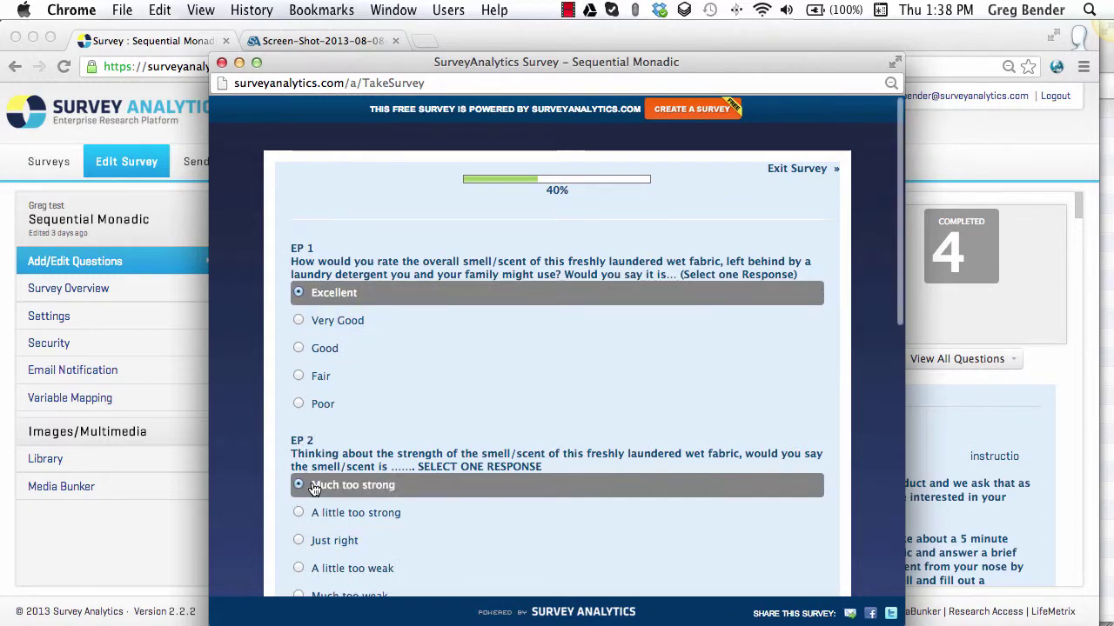
{"action": "scroll", "coordinate": [314, 491], "scroll_direction": "down", "scroll_amount": 5}
{"action": "left_click", "coordinate": [315, 507]}
{"action": "scroll", "coordinate": [330, 500], "scroll_direction": "down", "scroll_amount": 8}
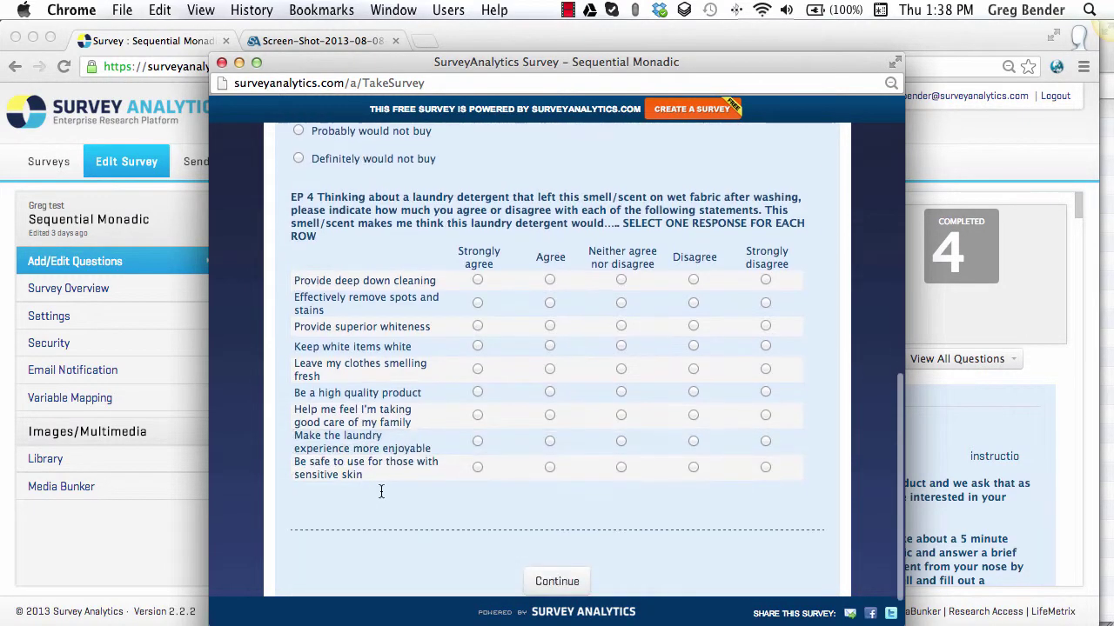
{"action": "left_click", "coordinate": [550, 305]}
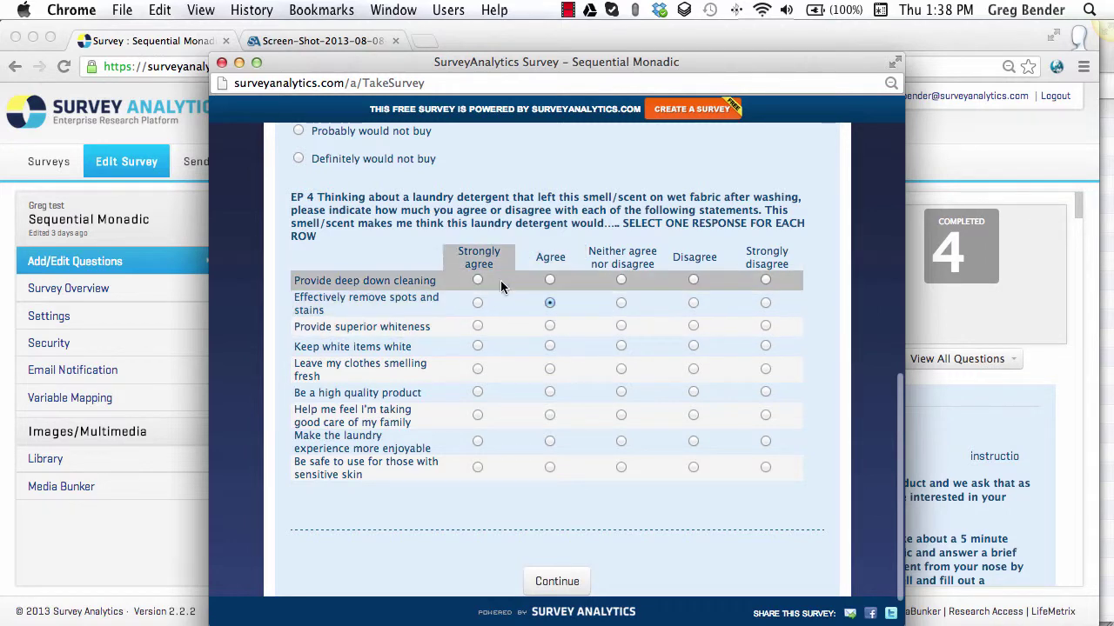
{"action": "left_click", "coordinate": [477, 280]}
{"action": "left_click", "coordinate": [550, 327]}
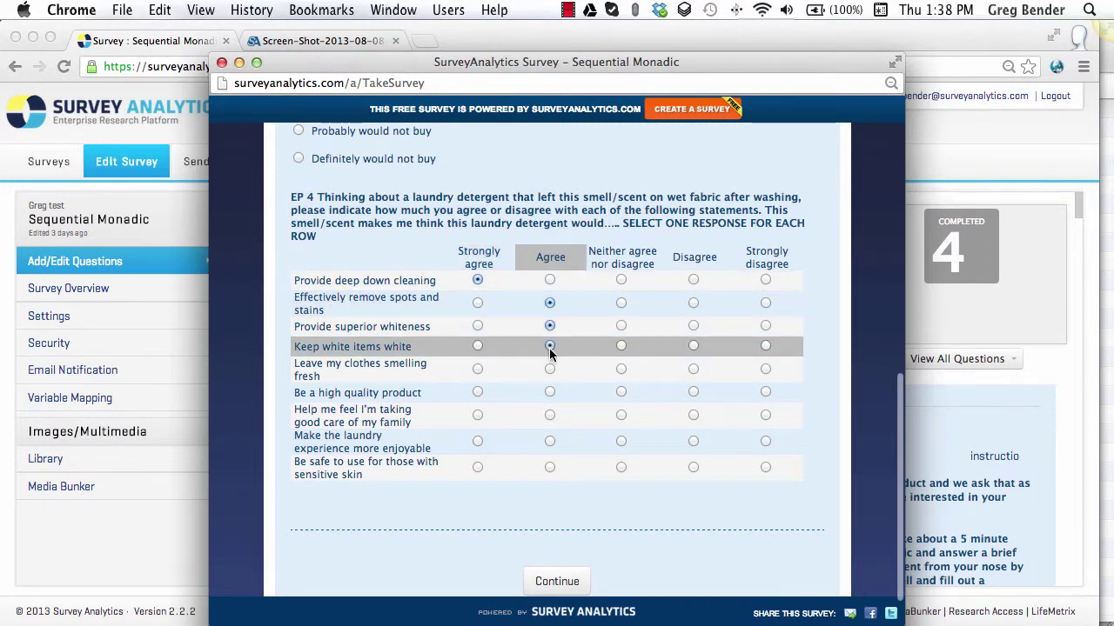
{"action": "left_click", "coordinate": [554, 581]}
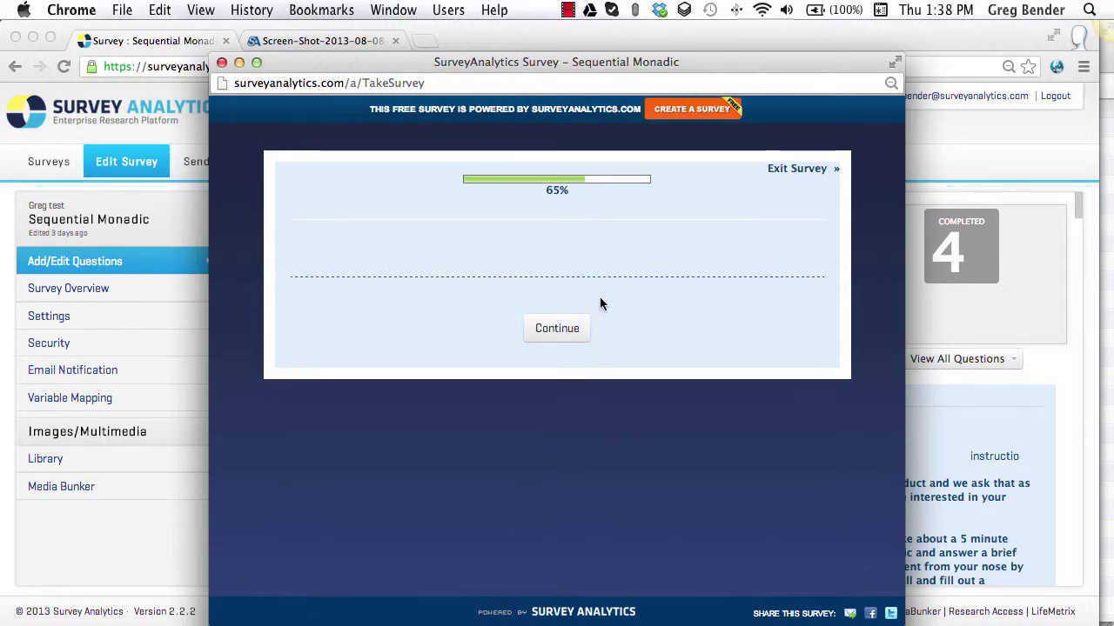
Answer the PO block: Very Good, Just right, Probably would buy, agree on high quality.
{"action": "left_click", "coordinate": [557, 328]}
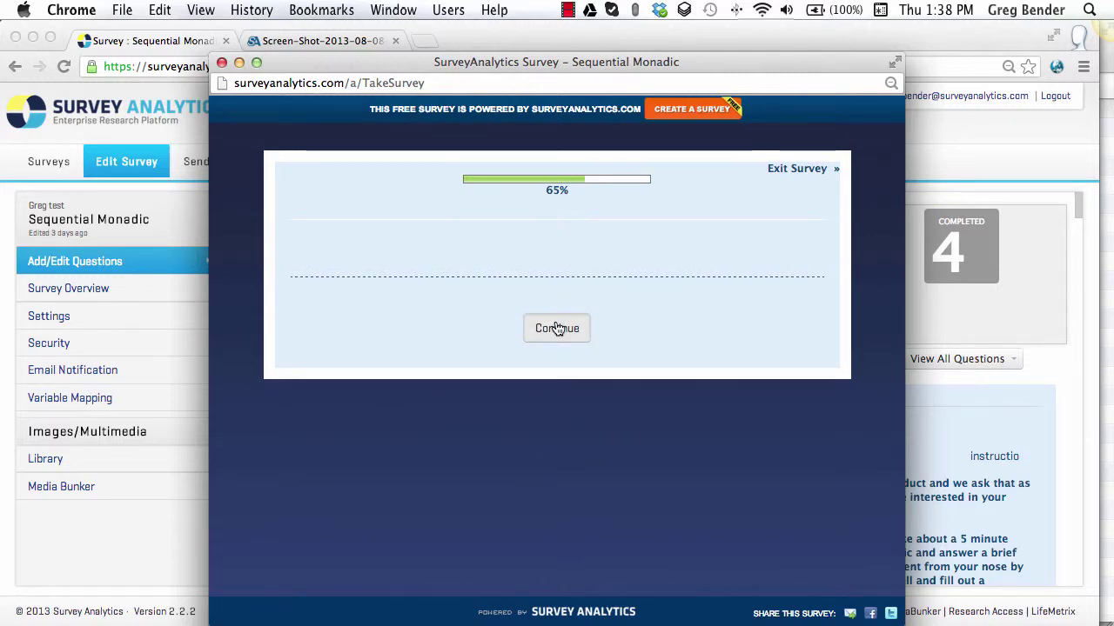
{"action": "left_click", "coordinate": [353, 322]}
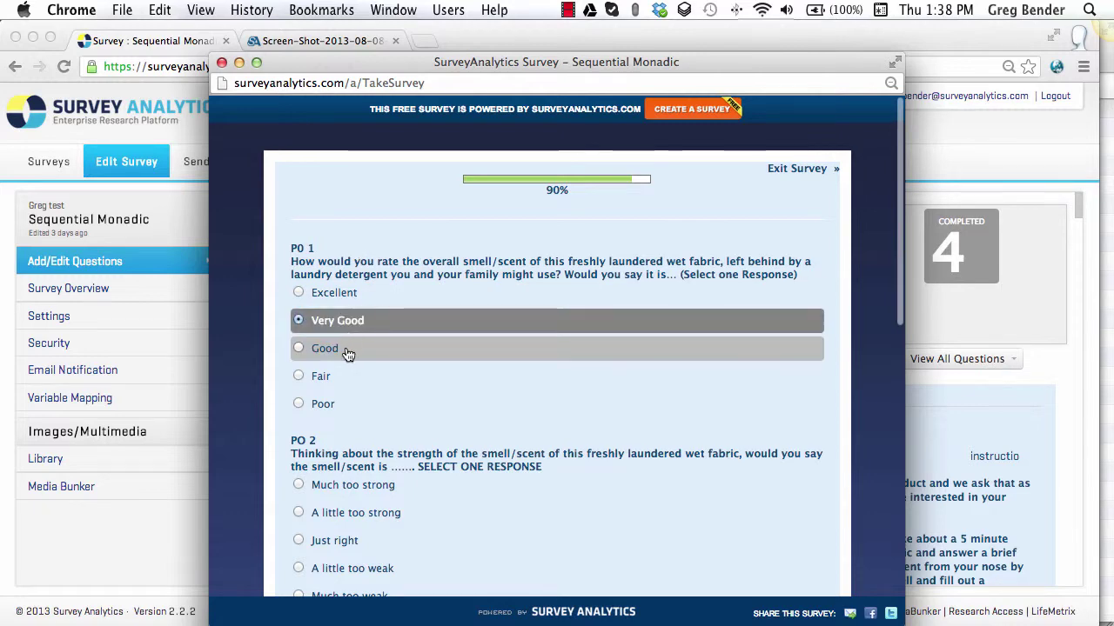
{"action": "scroll", "coordinate": [348, 352], "scroll_direction": "down", "scroll_amount": 4}
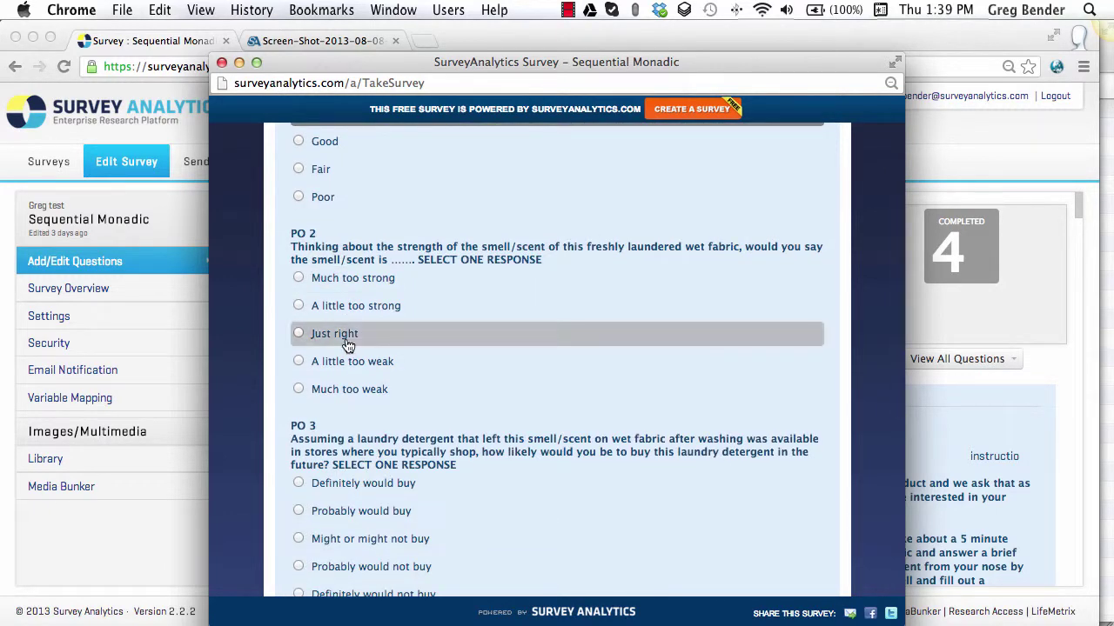
{"action": "left_click", "coordinate": [348, 335]}
{"action": "left_click_drag", "start_coordinate": [338, 247], "coordinate": [300, 238]}
{"action": "left_click", "coordinate": [357, 511]}
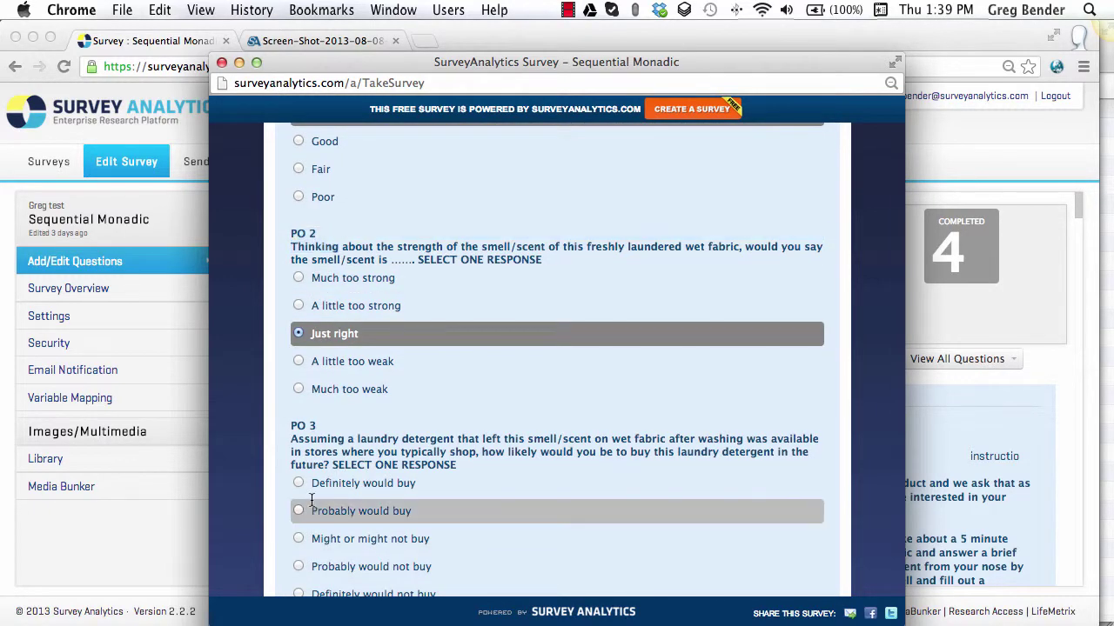
{"action": "scroll", "coordinate": [407, 508], "scroll_direction": "down", "scroll_amount": 5}
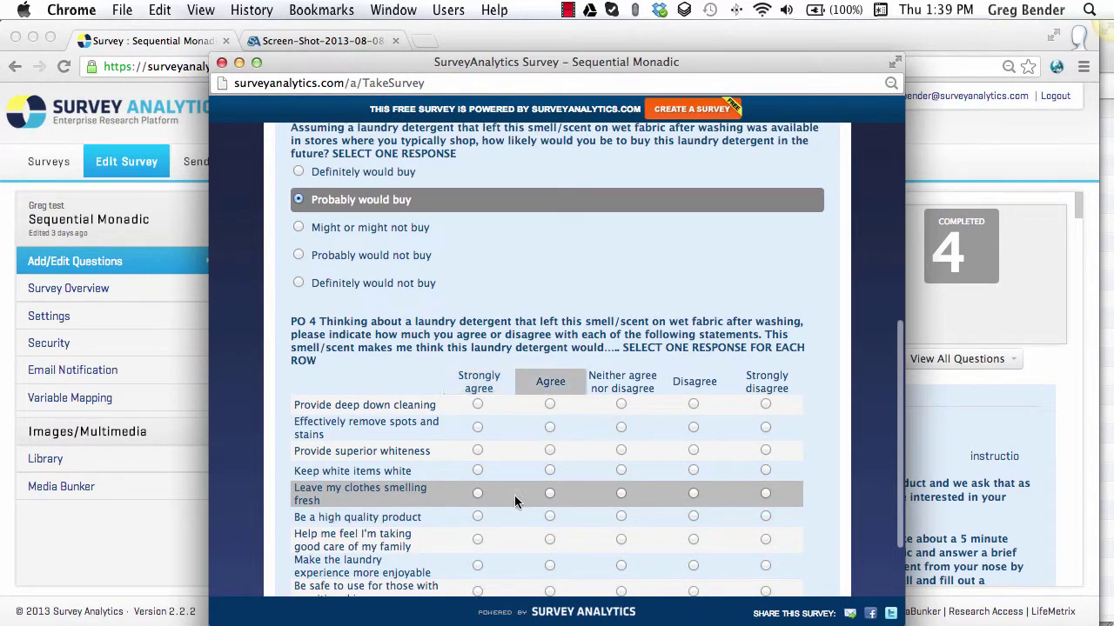
{"action": "left_click", "coordinate": [550, 517]}
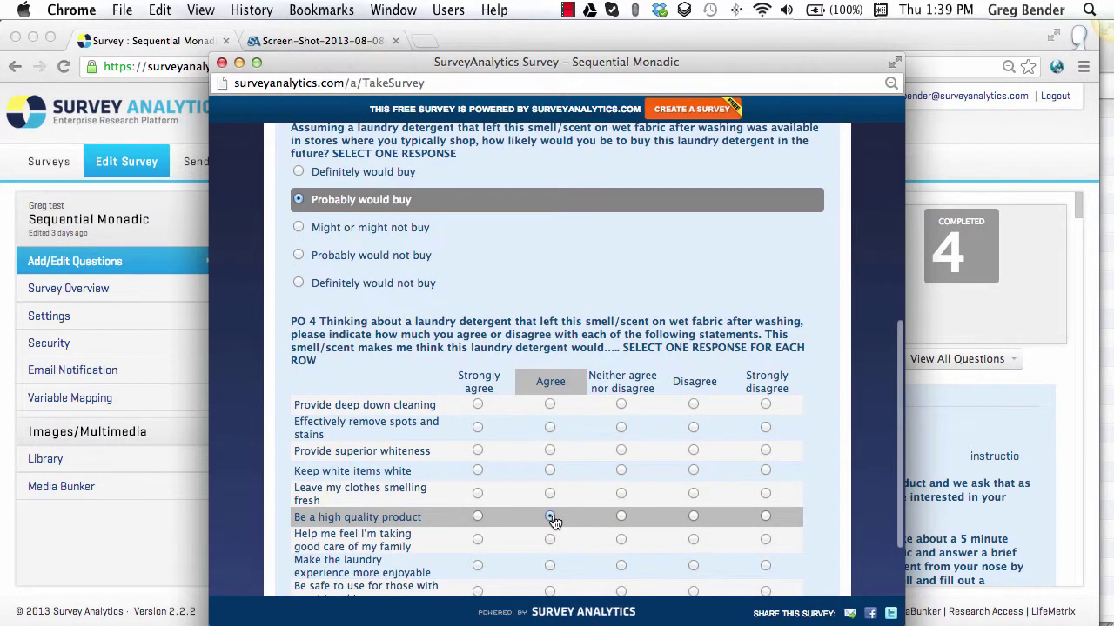
{"action": "scroll", "coordinate": [556, 519], "scroll_direction": "down", "scroll_amount": 3}
{"action": "left_click", "coordinate": [558, 522]}
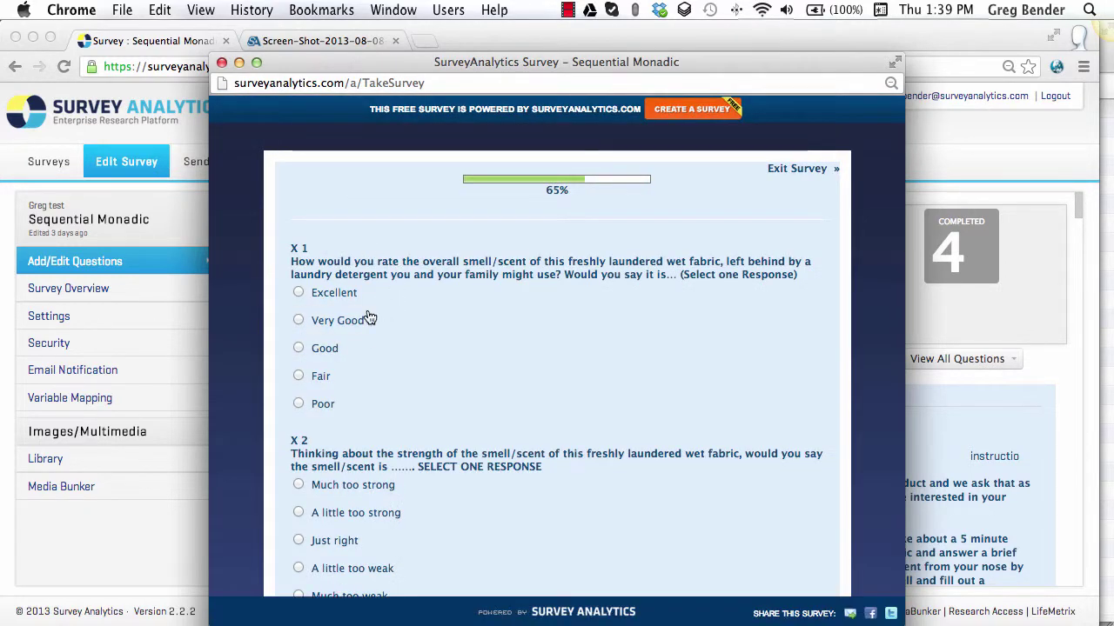
Answer the X block: Excellent, Much too strong, Probably would not buy, strongly agree on whiteness.
{"action": "left_click", "coordinate": [298, 293]}
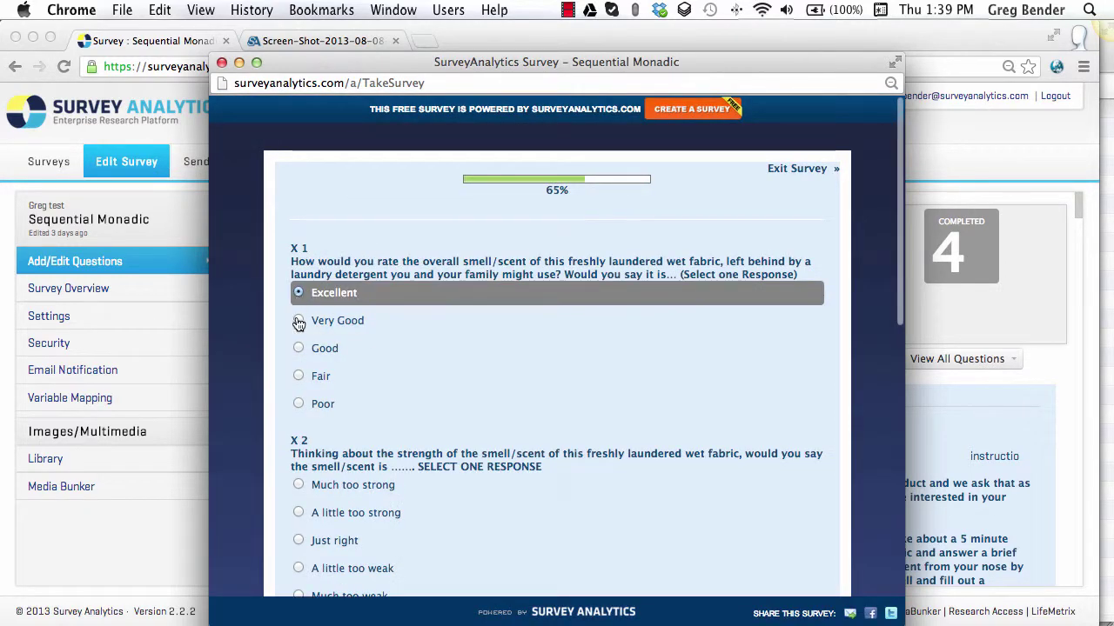
{"action": "left_click", "coordinate": [302, 484]}
{"action": "scroll", "coordinate": [312, 487], "scroll_direction": "down", "scroll_amount": 5}
{"action": "left_click", "coordinate": [318, 445]}
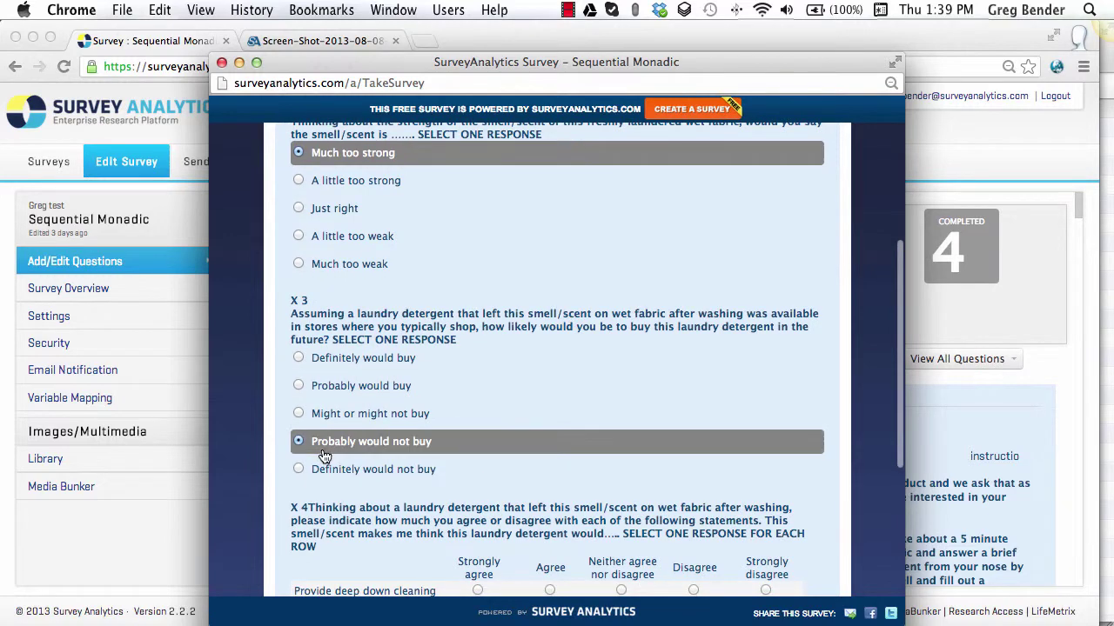
{"action": "scroll", "coordinate": [388, 516], "scroll_direction": "down", "scroll_amount": 3}
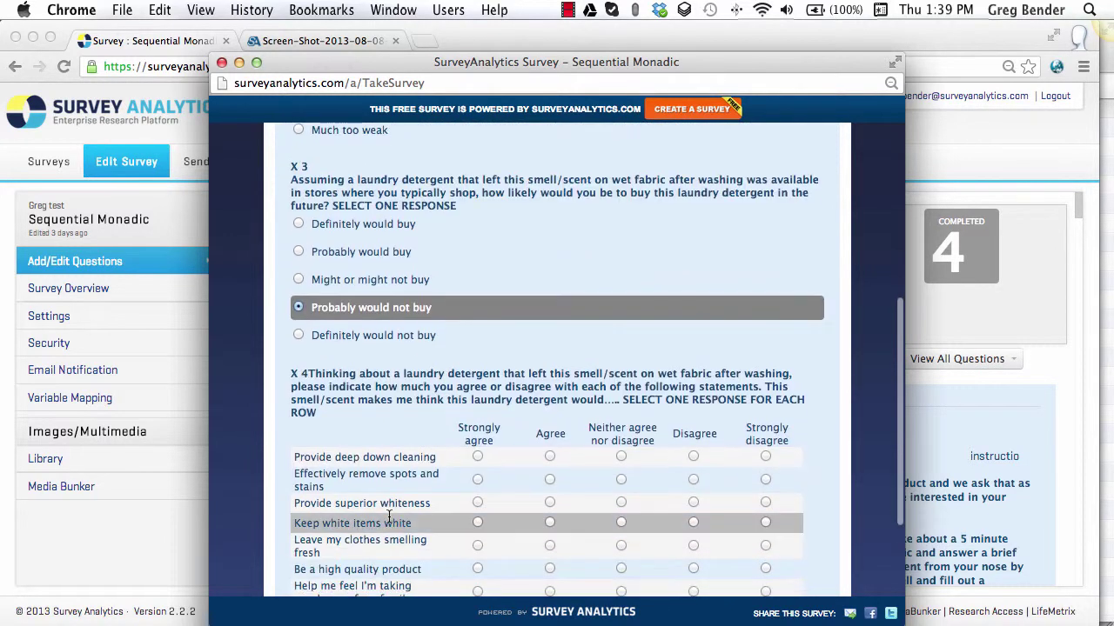
{"action": "left_click", "coordinate": [478, 501]}
{"action": "scroll", "coordinate": [565, 532], "scroll_direction": "down", "scroll_amount": 4}
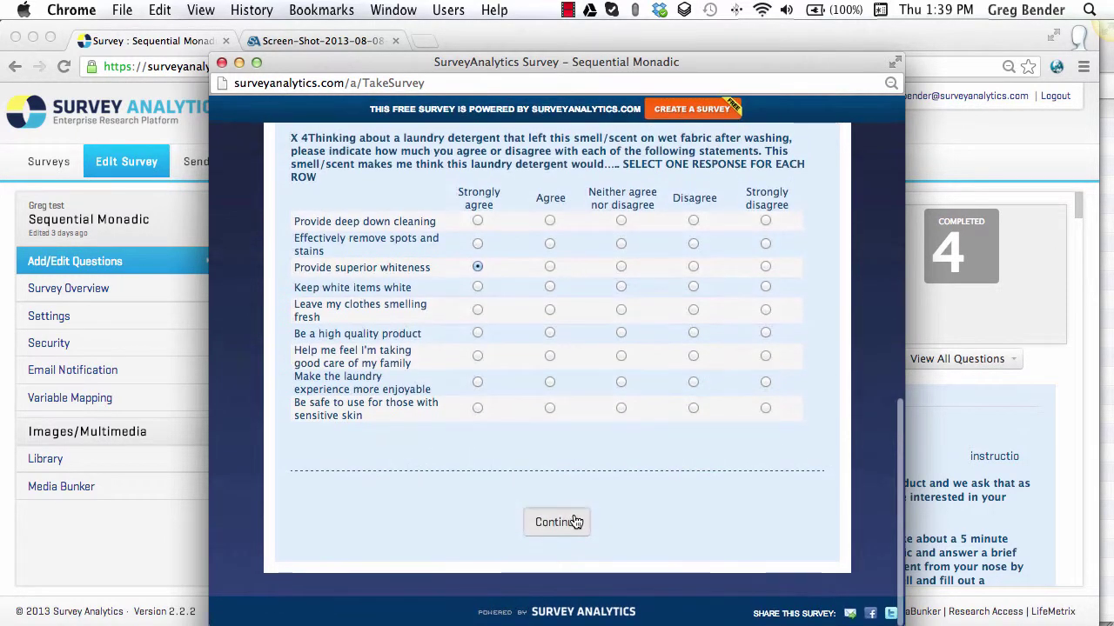
{"action": "left_click", "coordinate": [553, 520]}
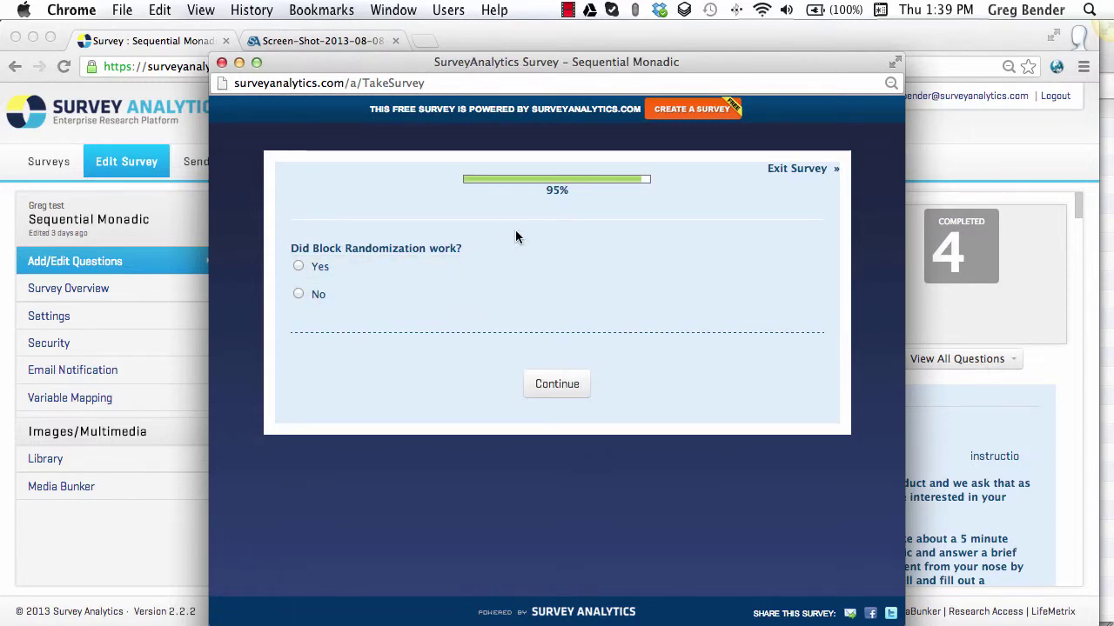
Finish the survey past the Block Randomization question and close the preview window.
{"action": "left_click", "coordinate": [559, 380]}
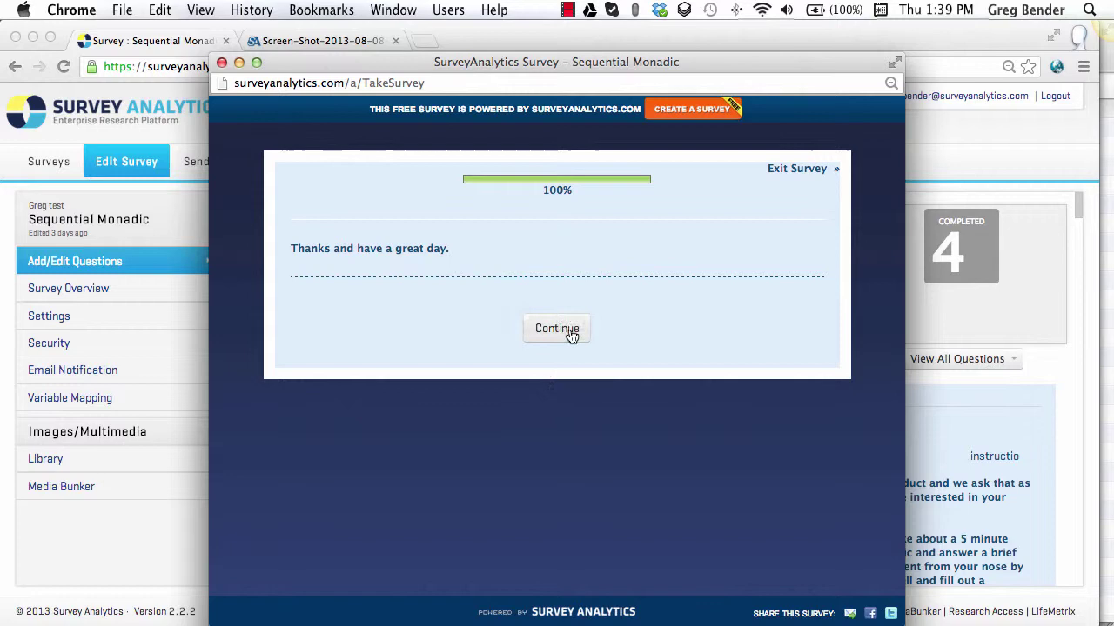
{"action": "left_click", "coordinate": [570, 333]}
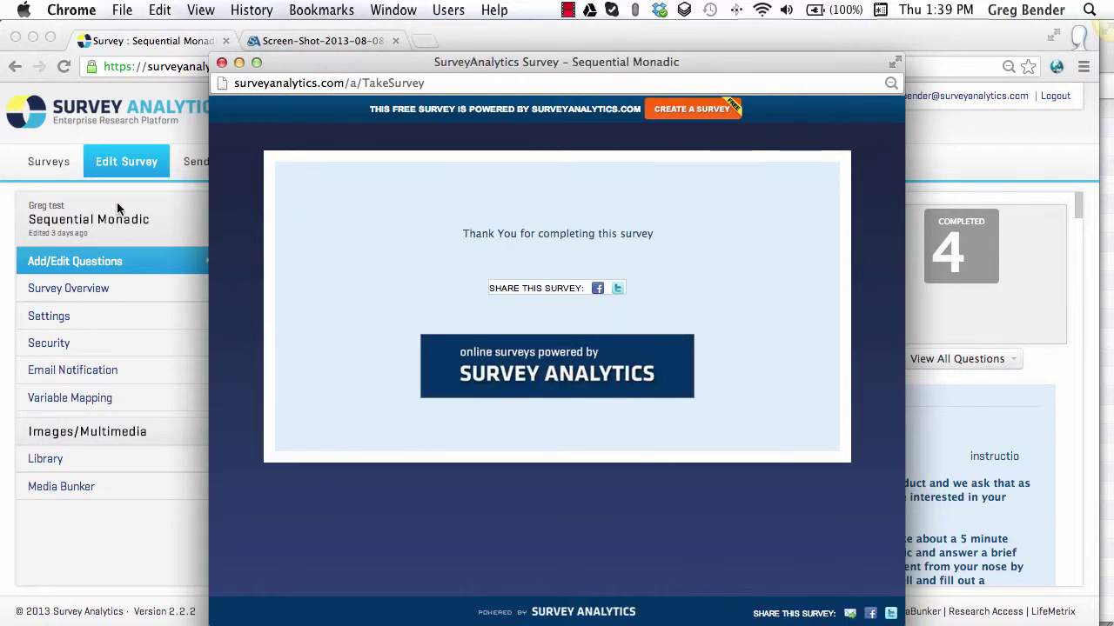
{"action": "left_click", "coordinate": [221, 62]}
Start a fresh preview, submit a panelist ID, and pass the empty 65% page.
{"action": "left_click", "coordinate": [777, 248]}
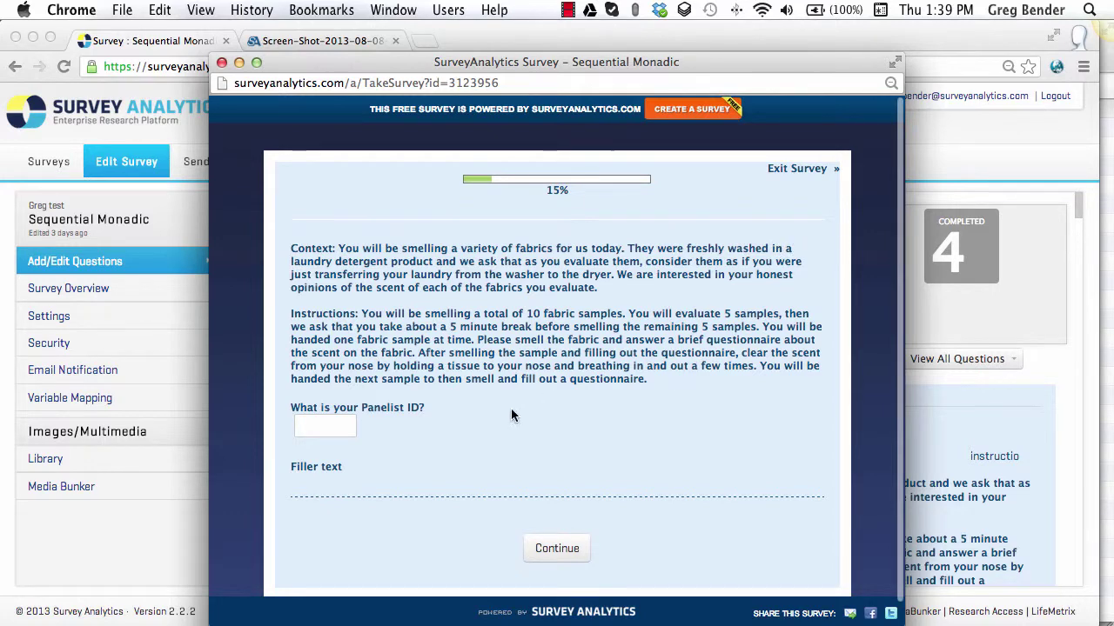
{"action": "left_click", "coordinate": [324, 425]}
{"action": "type", "text": "34"}
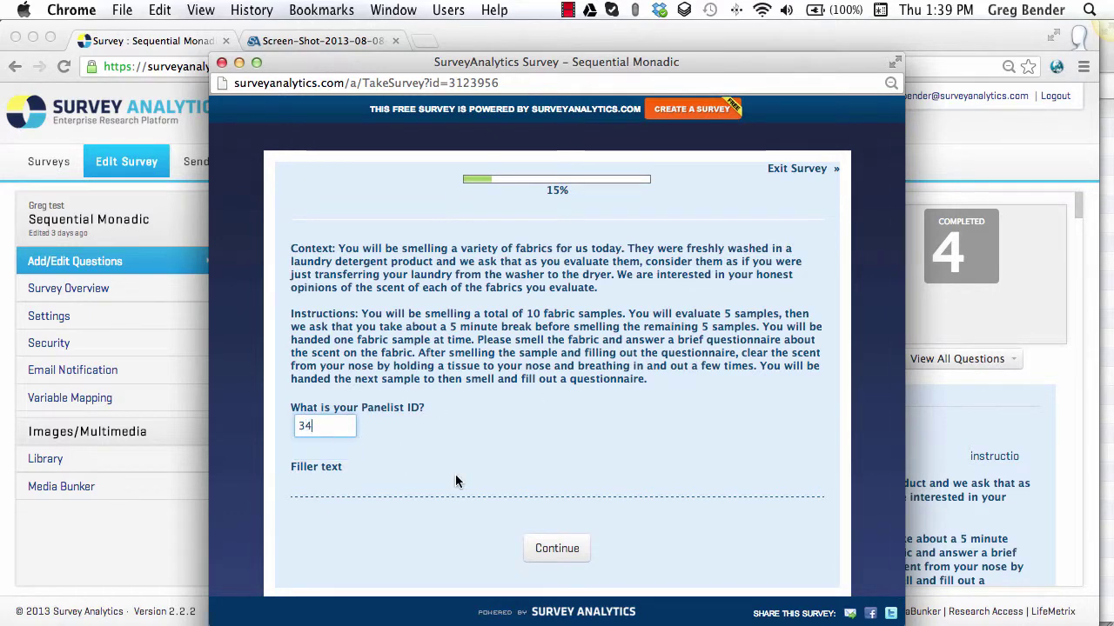
{"action": "scroll", "coordinate": [525, 487], "scroll_direction": "down", "scroll_amount": 1}
{"action": "left_click", "coordinate": [569, 519]}
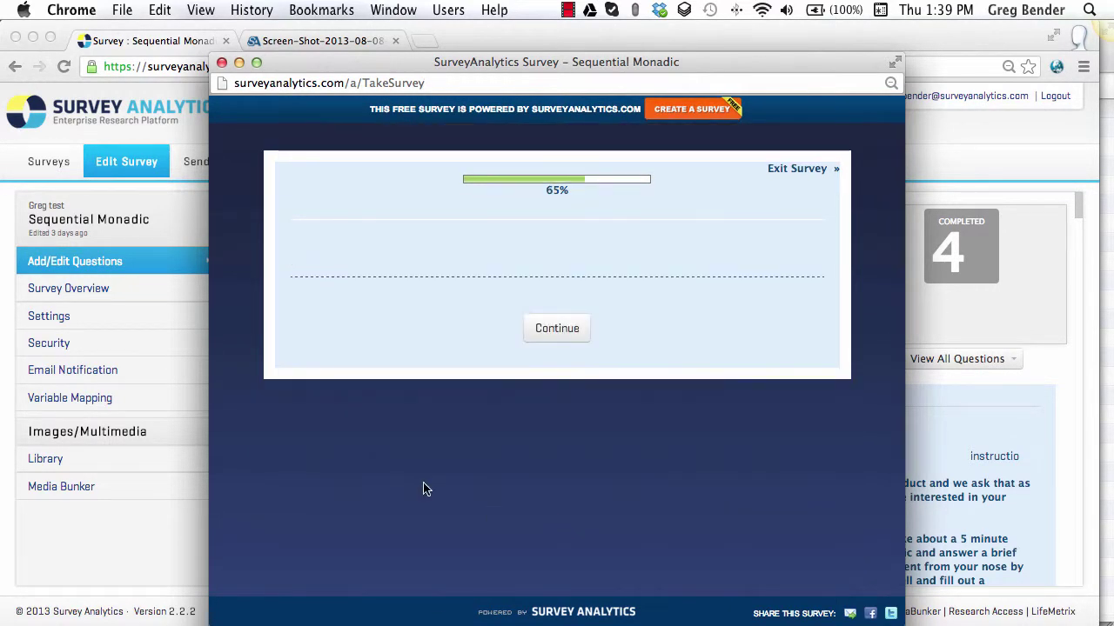
{"action": "left_click", "coordinate": [551, 332]}
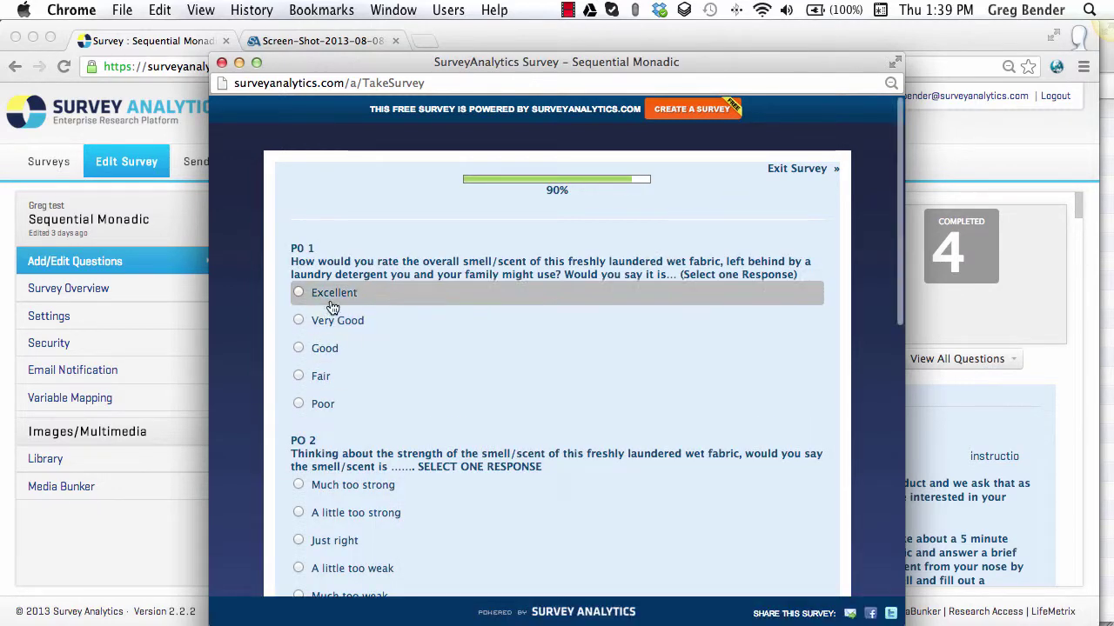
Rate PO 1 Very Good and answer PO 3 Definitely would not buy.
{"action": "left_click", "coordinate": [326, 320]}
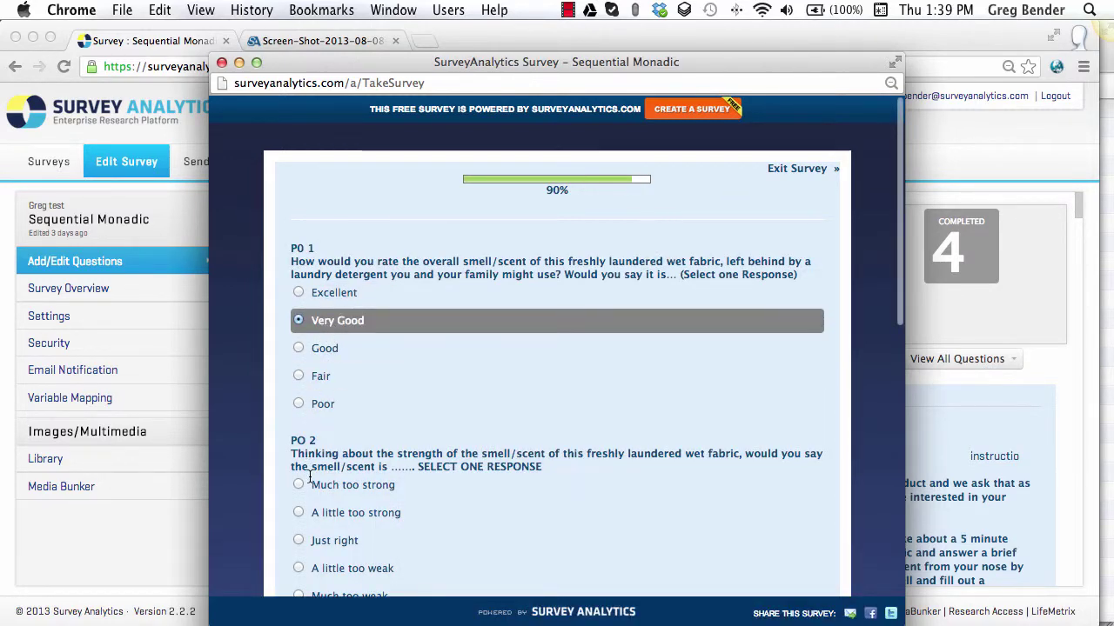
{"action": "scroll", "coordinate": [310, 478], "scroll_direction": "down", "scroll_amount": 5}
{"action": "left_click", "coordinate": [335, 461]}
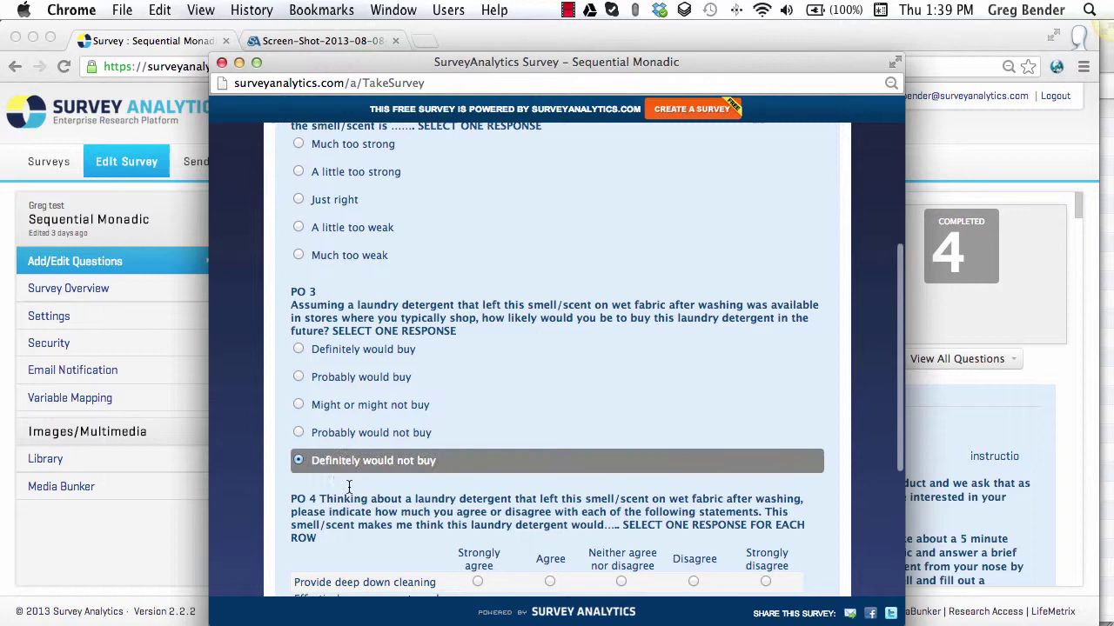
{"action": "scroll", "coordinate": [349, 488], "scroll_direction": "down", "scroll_amount": 5}
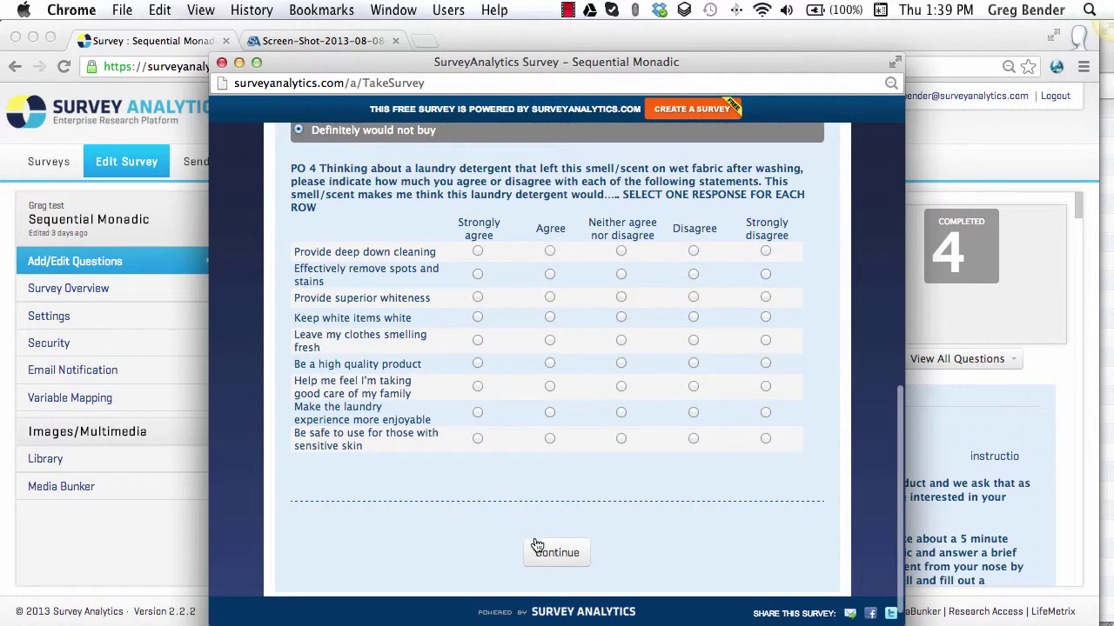
{"action": "left_click", "coordinate": [536, 549]}
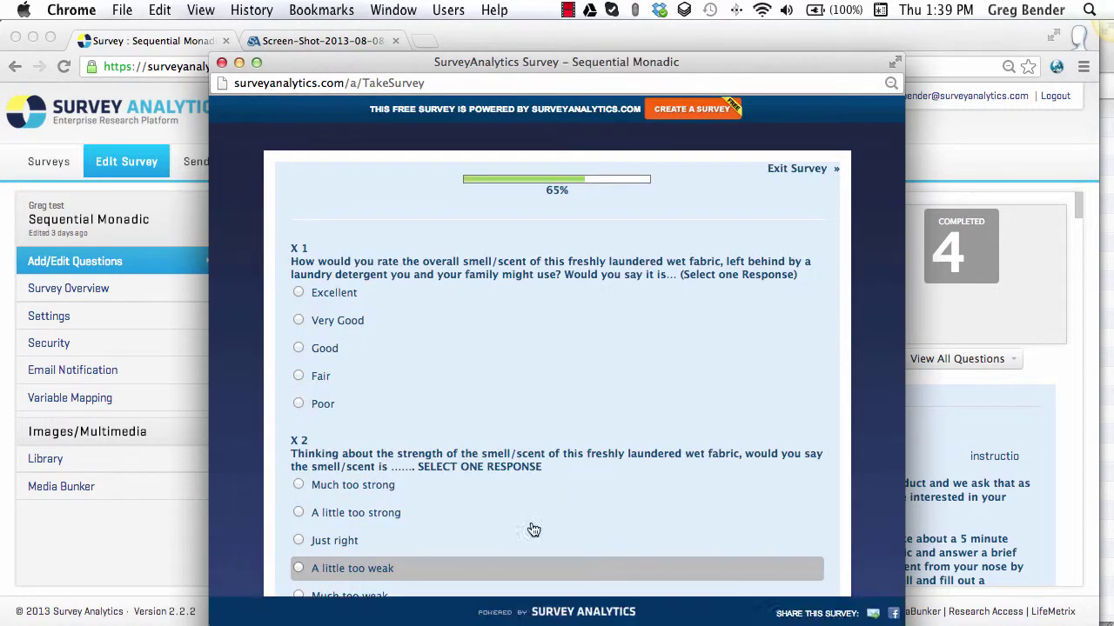
Rate X 1 Very Good and X 2 Much too strong, then submit the X block.
{"action": "left_click", "coordinate": [380, 321]}
{"action": "scroll", "coordinate": [380, 320], "scroll_direction": "down", "scroll_amount": 4}
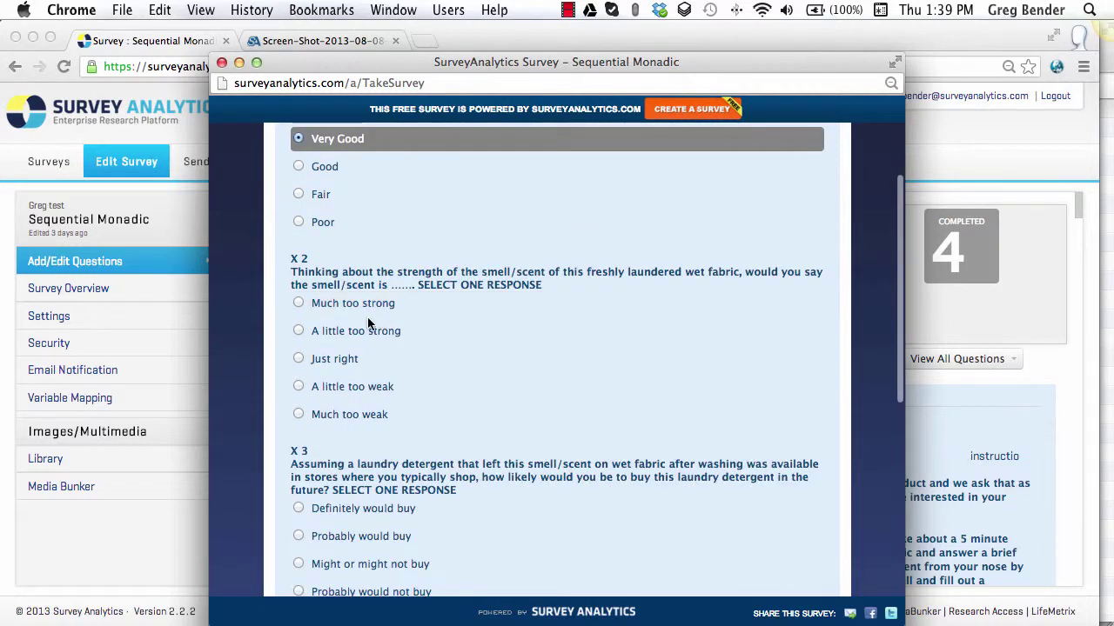
{"action": "left_click", "coordinate": [364, 305]}
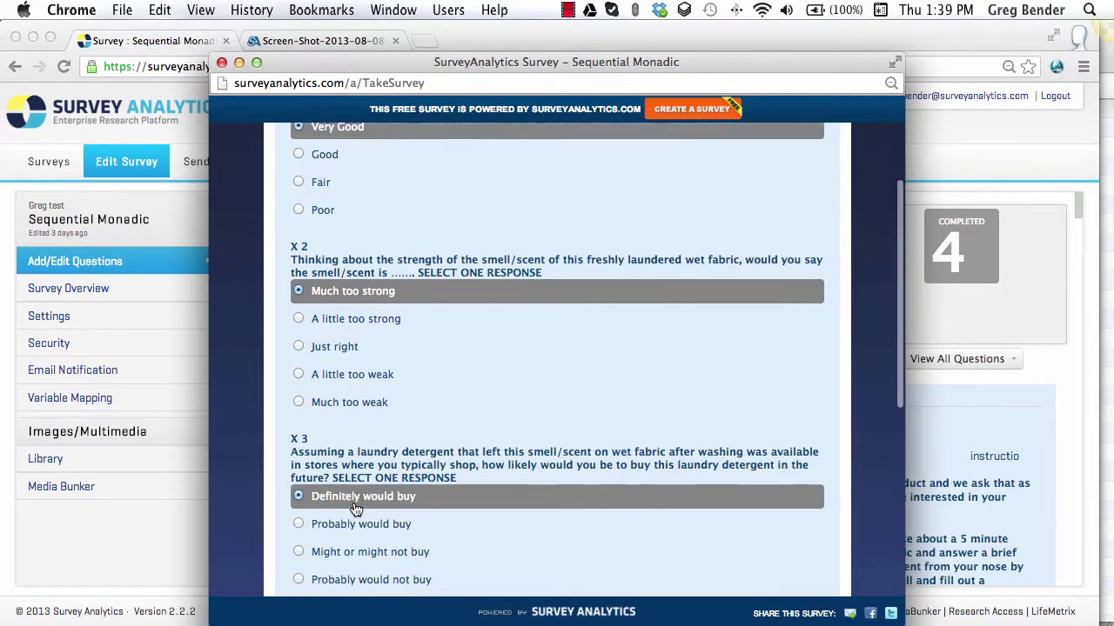
{"action": "scroll", "coordinate": [355, 509], "scroll_direction": "down", "scroll_amount": 10}
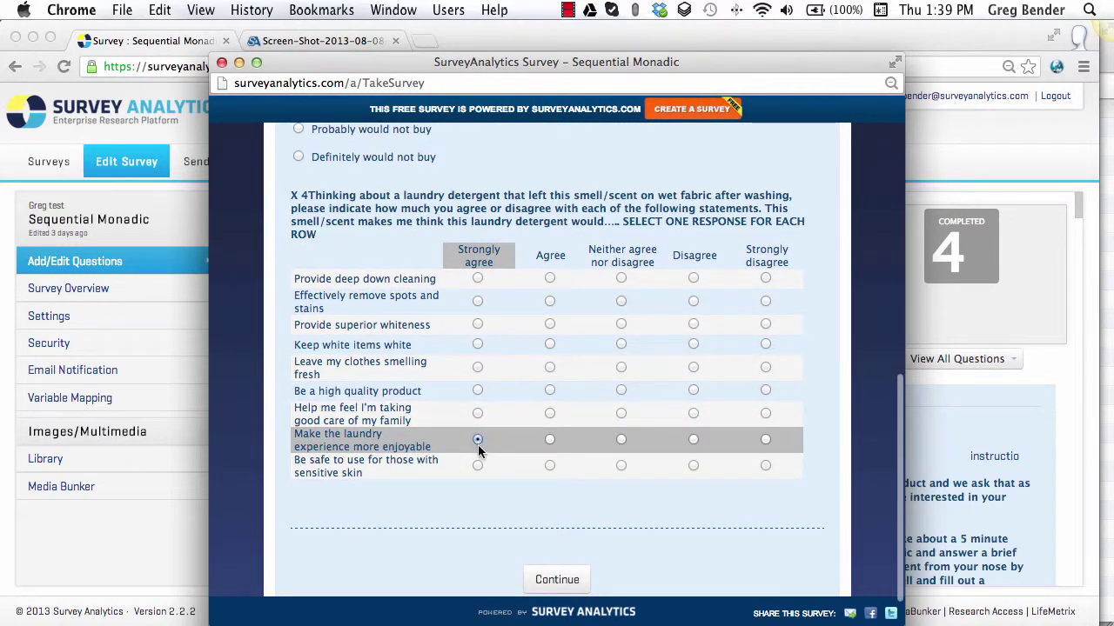
{"action": "scroll", "coordinate": [477, 445], "scroll_direction": "down", "scroll_amount": 2}
{"action": "left_click", "coordinate": [561, 520]}
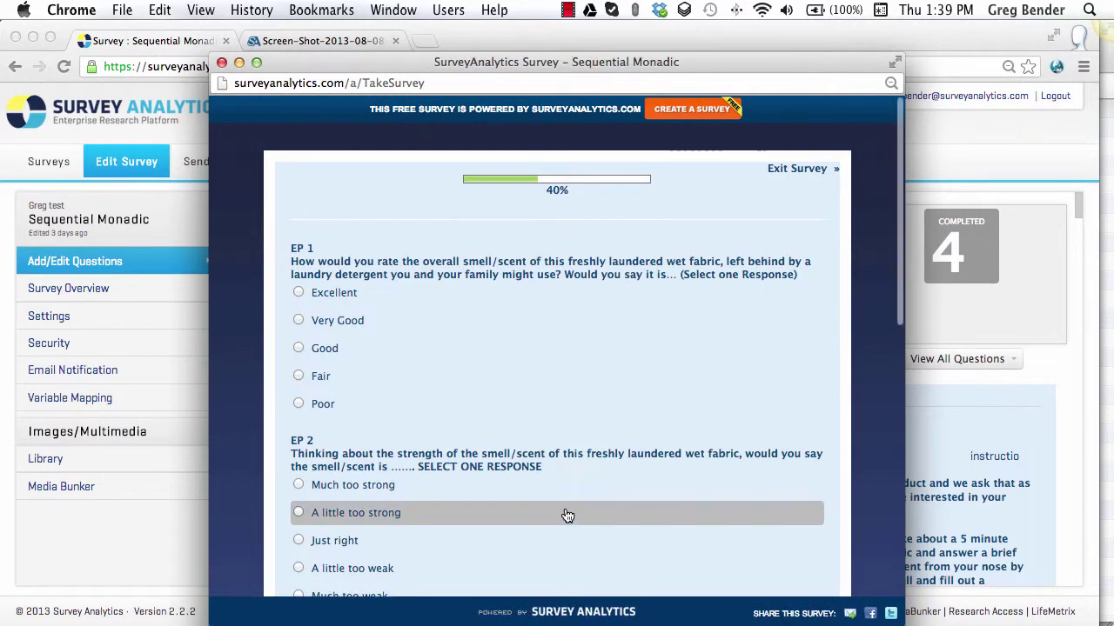
Answer the EP block: Fair, A little too strong, Definitely would not buy, strongly agree on deep cleaning.
{"action": "left_click", "coordinate": [341, 378]}
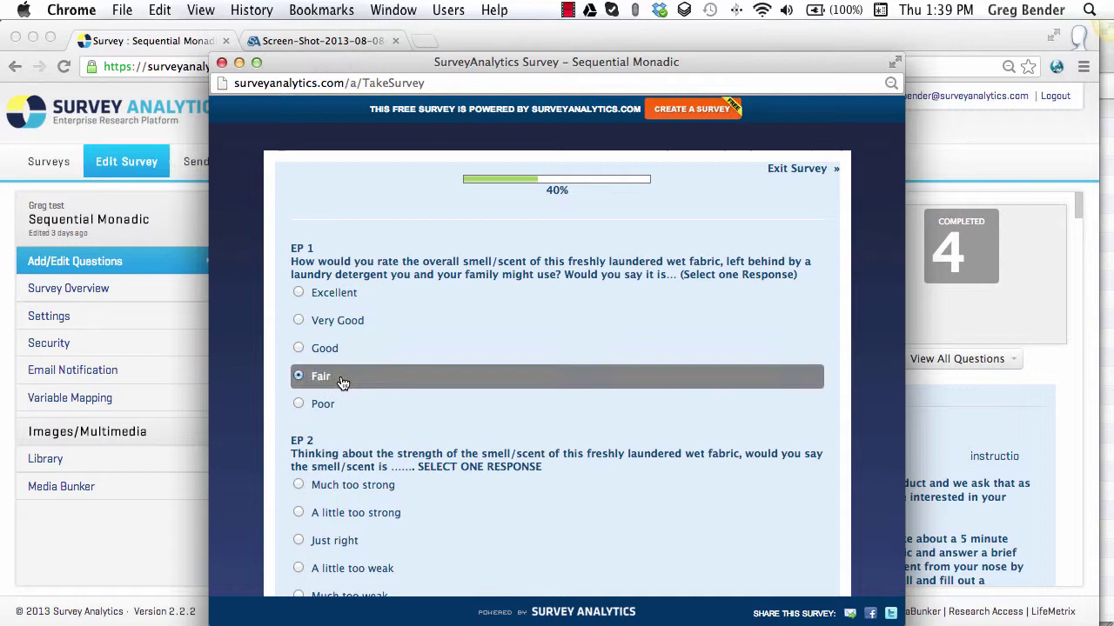
{"action": "left_click", "coordinate": [329, 513]}
{"action": "scroll", "coordinate": [335, 520], "scroll_direction": "down", "scroll_amount": 1}
{"action": "scroll", "coordinate": [335, 520], "scroll_direction": "down", "scroll_amount": 10}
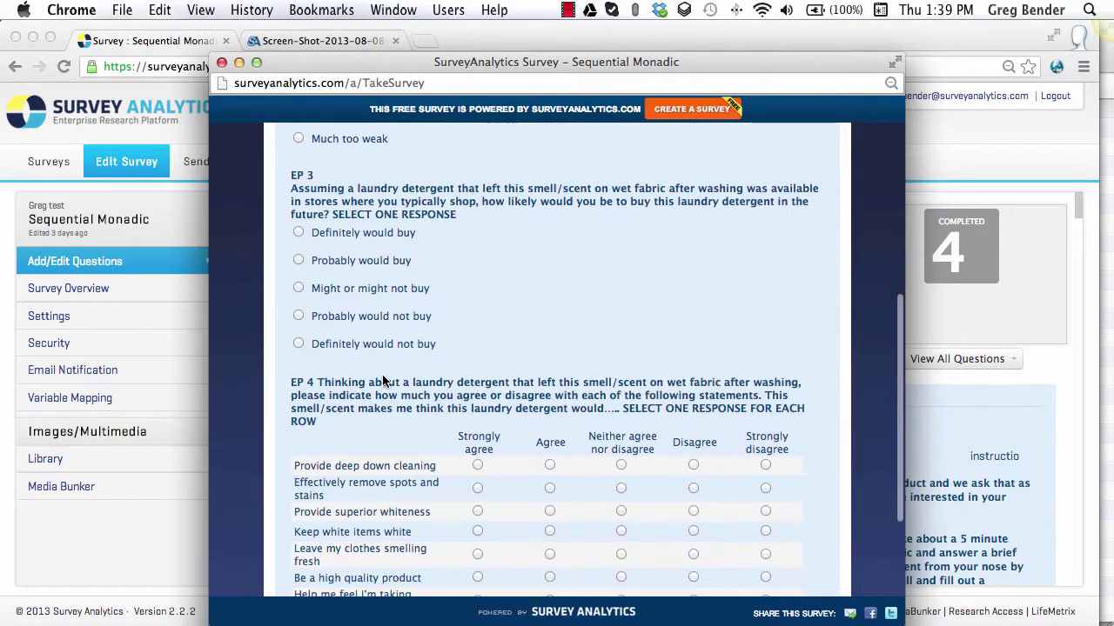
{"action": "left_click", "coordinate": [365, 344]}
{"action": "left_click", "coordinate": [476, 465]}
{"action": "scroll", "coordinate": [494, 468], "scroll_direction": "down", "scroll_amount": 5}
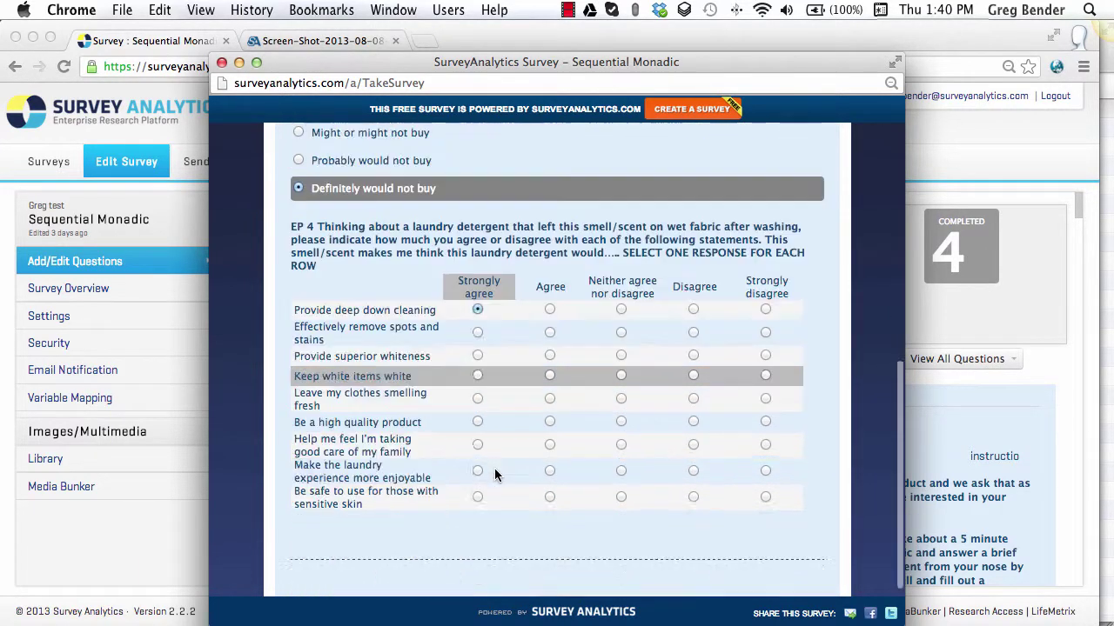
{"action": "left_click", "coordinate": [545, 532]}
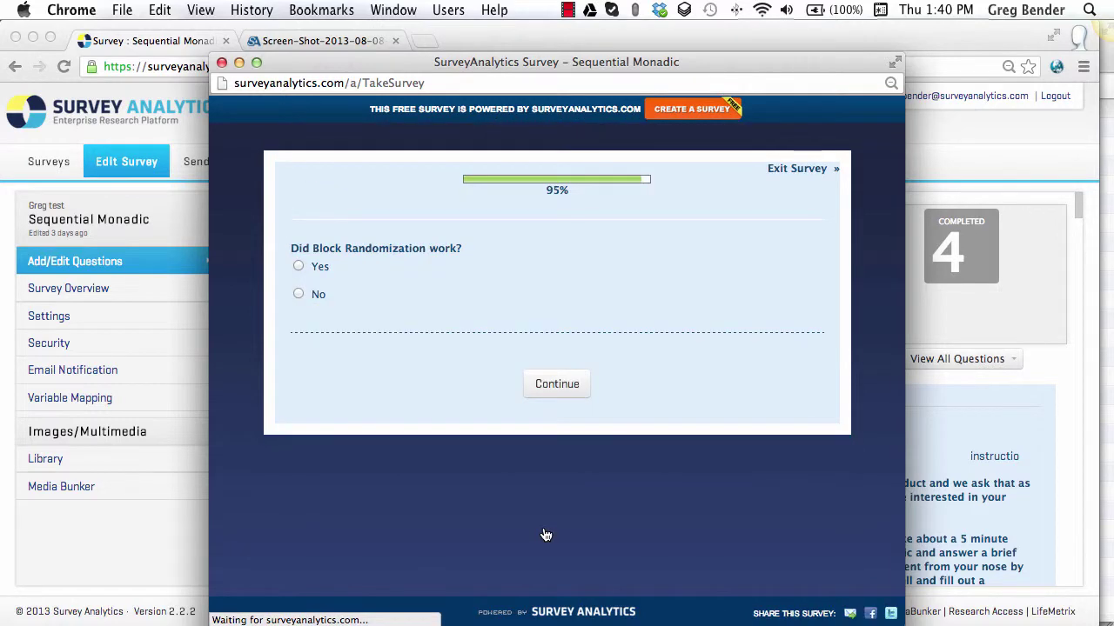
Answer Yes to whether block randomization worked and finish the survey.
{"action": "left_click", "coordinate": [329, 272]}
{"action": "left_click", "coordinate": [545, 389]}
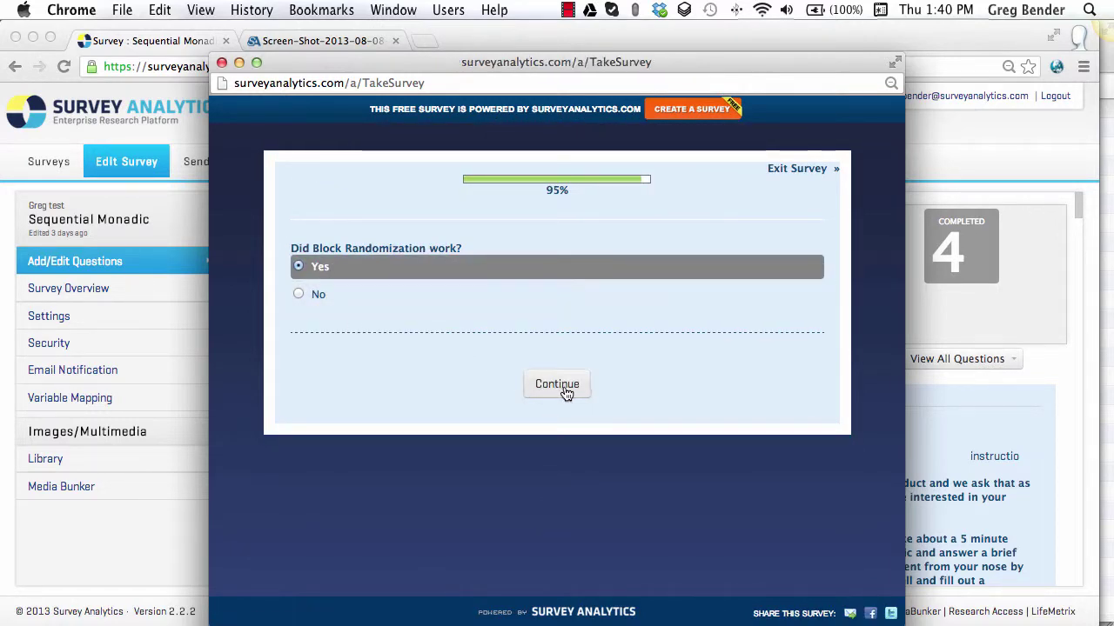
{"action": "left_click", "coordinate": [564, 328]}
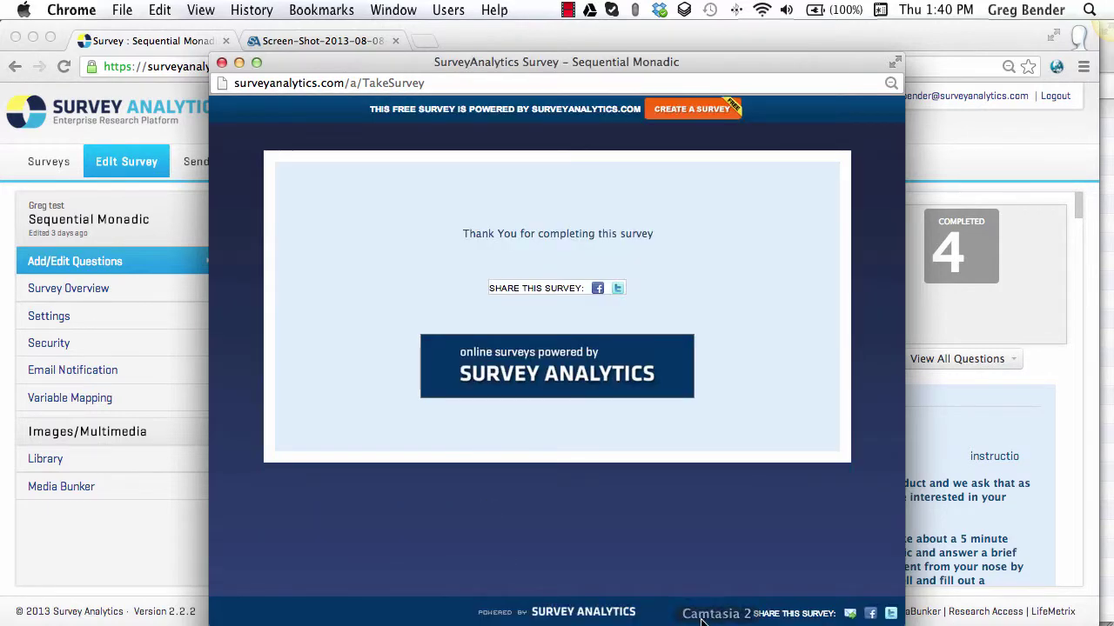
Close the finished survey window and bring SurveyPocket forward in the iOS Simulator.
{"action": "left_click", "coordinate": [223, 62]}
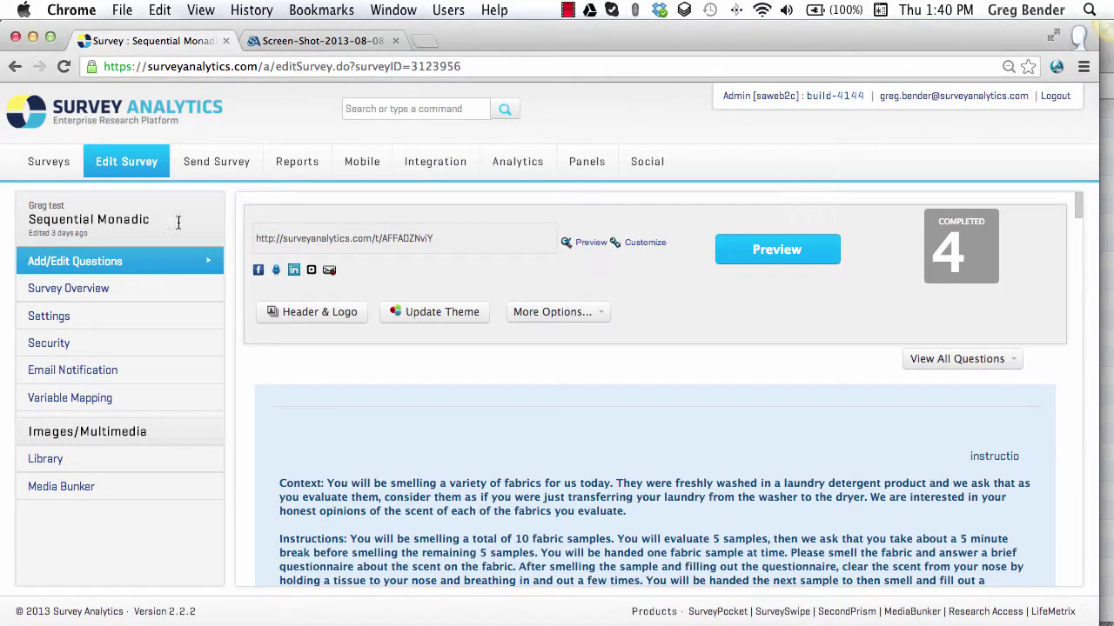
{"action": "left_click", "coordinate": [619, 622]}
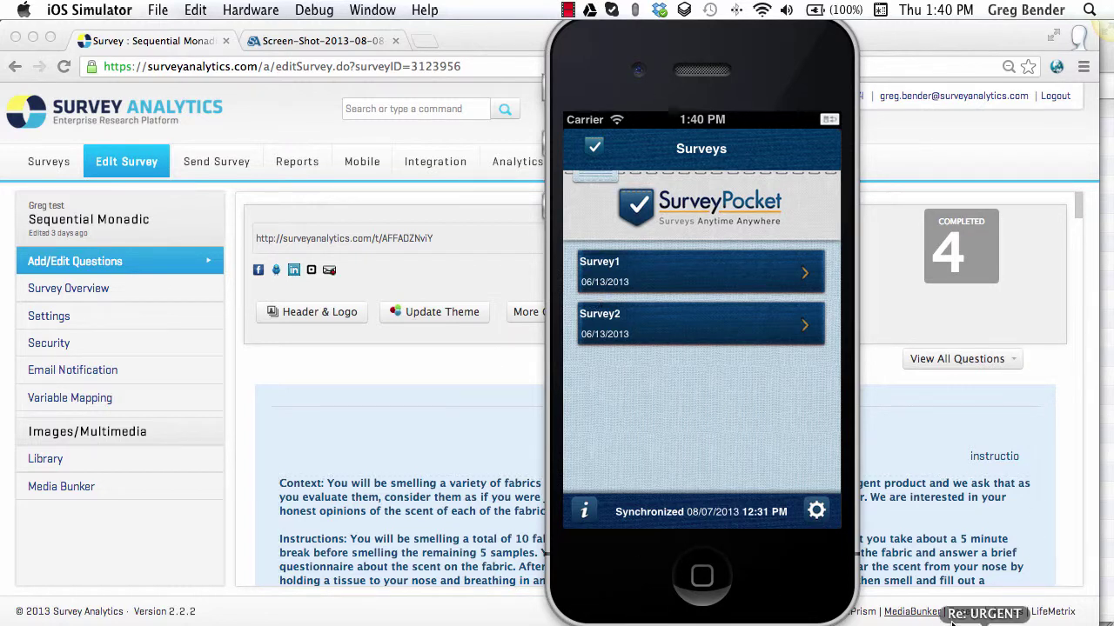
{"action": "left_click", "coordinate": [570, 10]}
{"action": "left_click", "coordinate": [591, 44]}
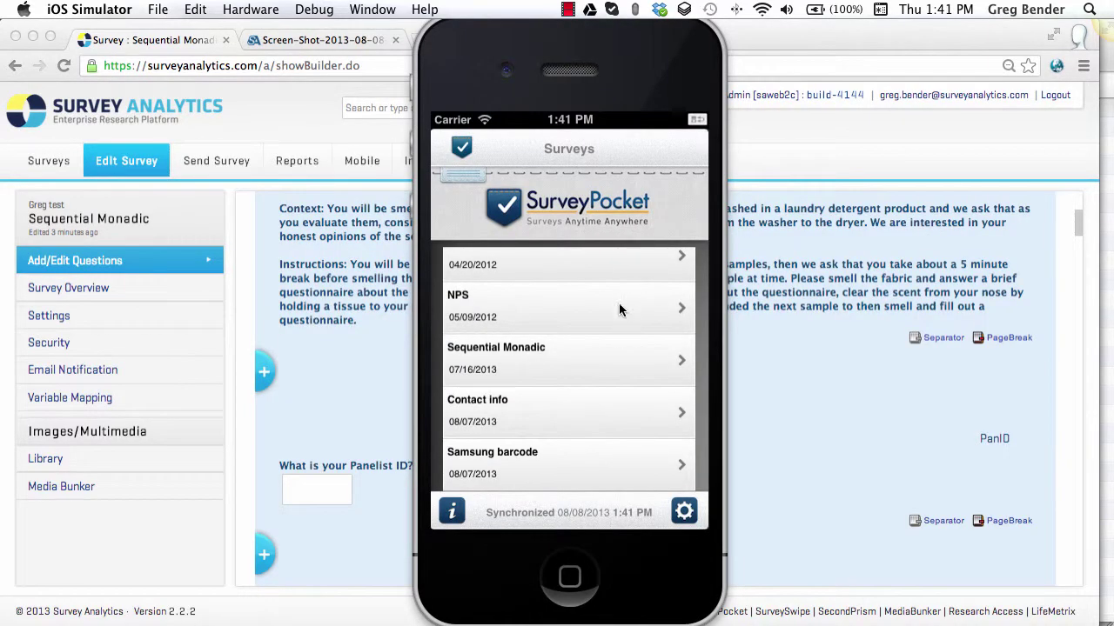
{"action": "scroll", "coordinate": [613, 316], "scroll_direction": "down", "scroll_amount": 3}
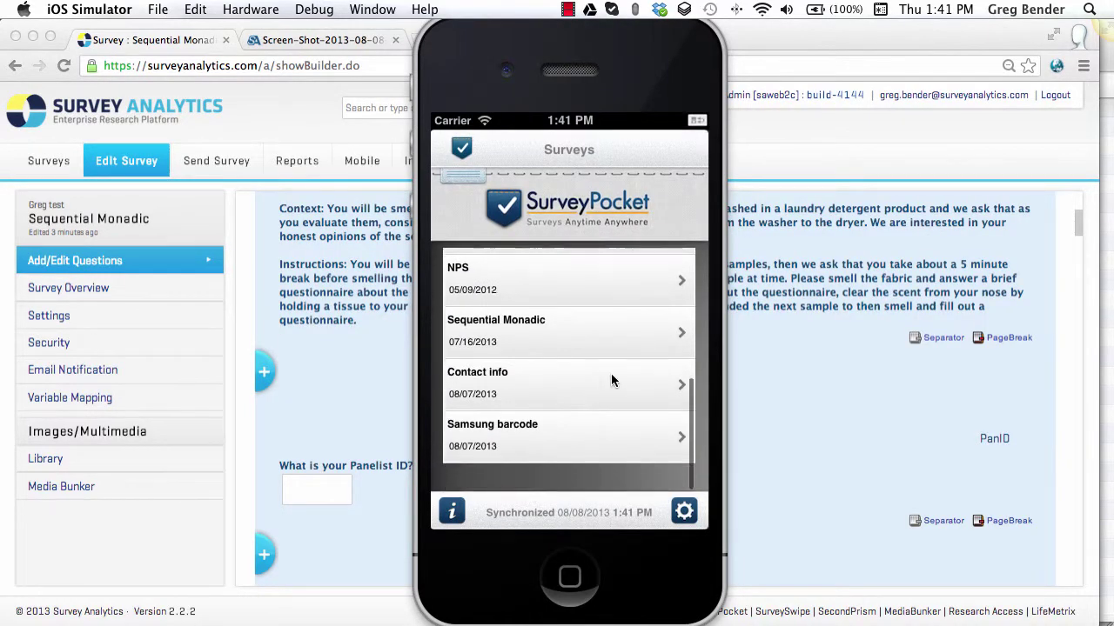
{"action": "left_click_drag", "start_coordinate": [625, 315], "coordinate": [622, 386]}
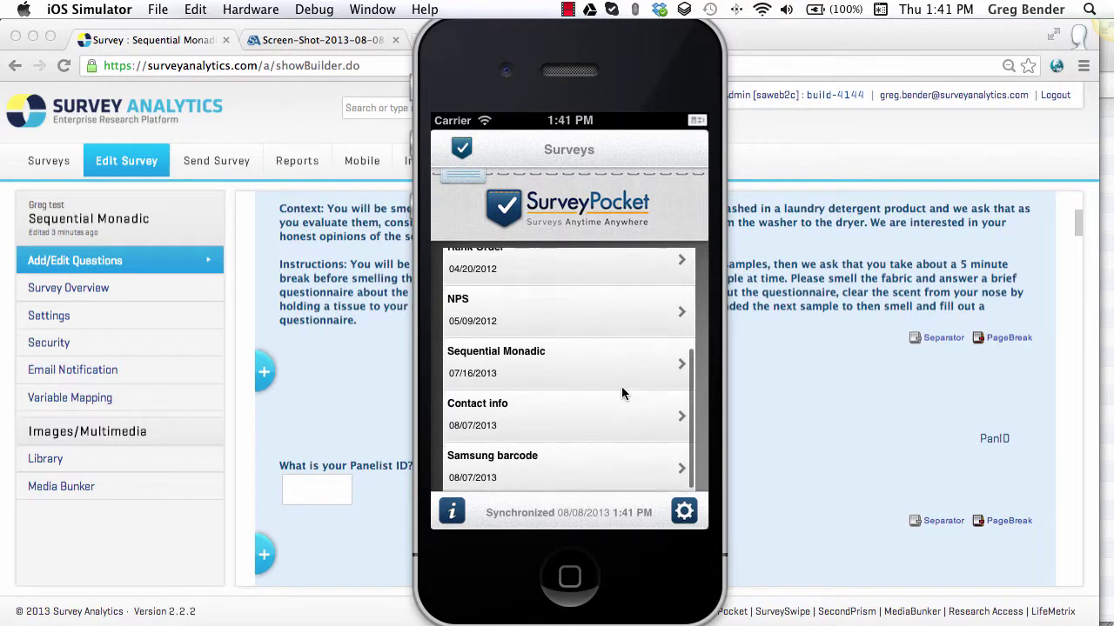
Start the Sequential Monadic survey, enter a panelist ID, and advance to page 3 of 20.
{"action": "left_click", "coordinate": [561, 378]}
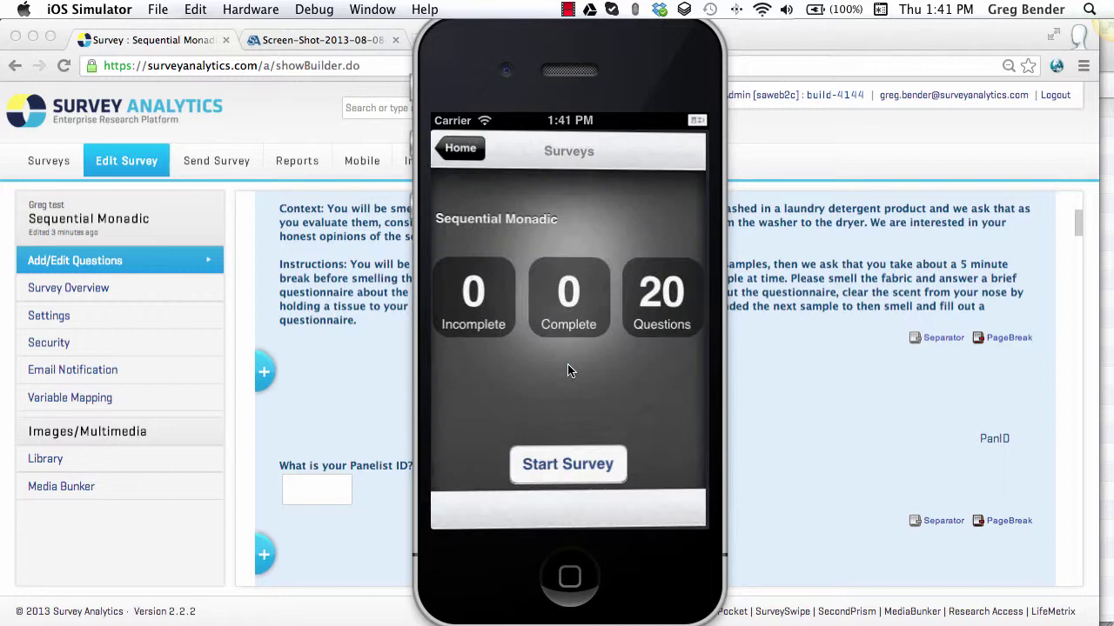
{"action": "left_click", "coordinate": [546, 472]}
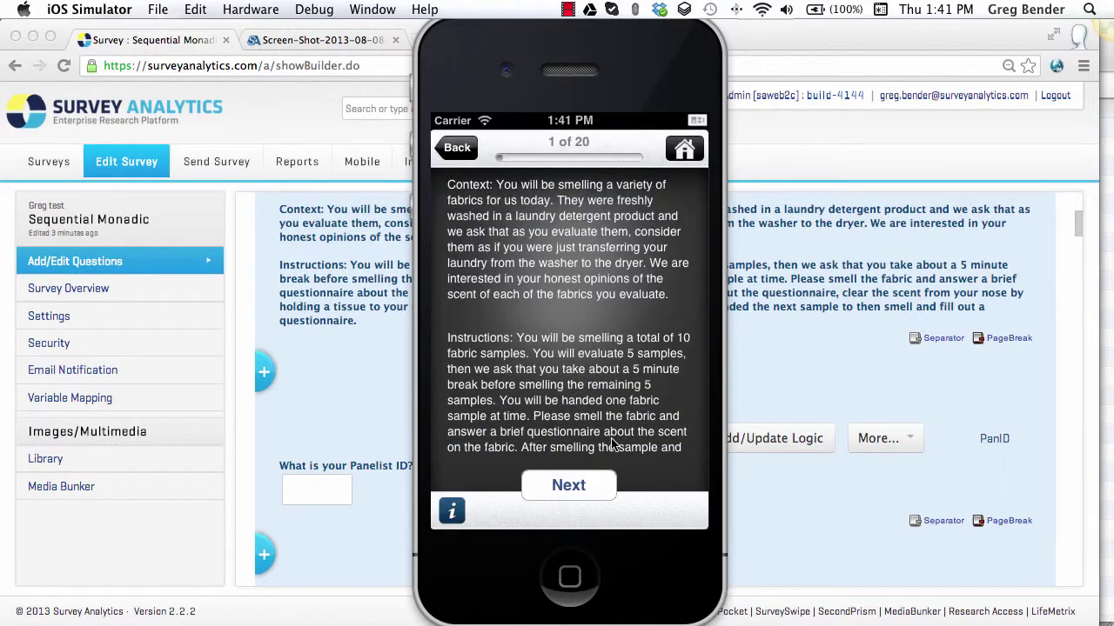
{"action": "scroll", "coordinate": [571, 364], "scroll_direction": "down", "scroll_amount": 2}
{"action": "left_click", "coordinate": [568, 485]}
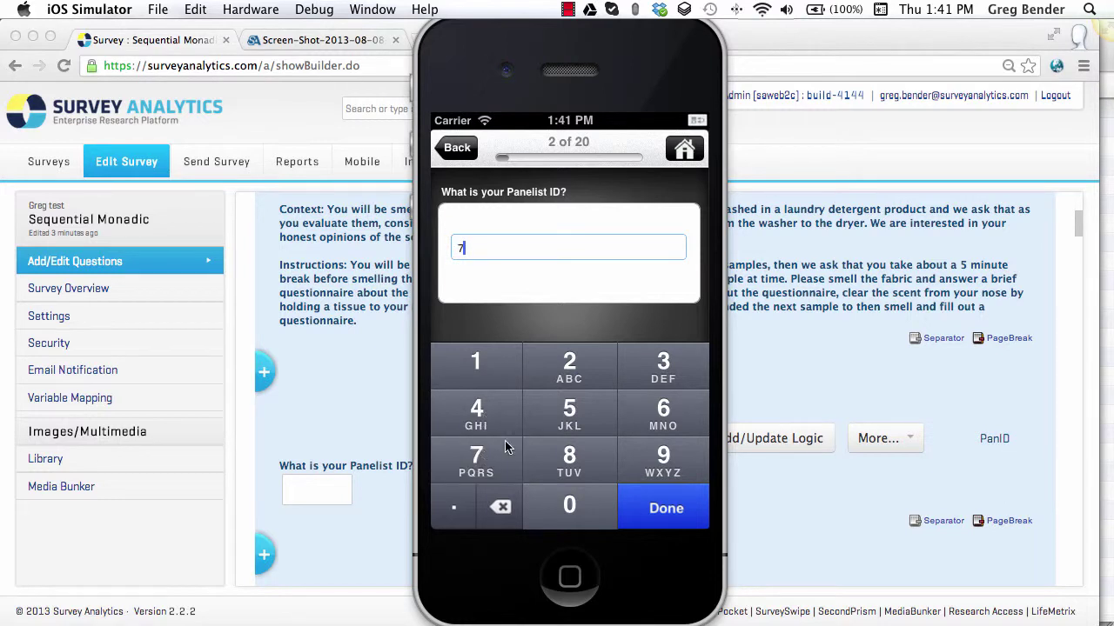
{"action": "type", "text": "7"}
{"action": "left_click", "coordinate": [567, 457]}
{"action": "left_click", "coordinate": [644, 514]}
{"action": "left_click", "coordinate": [582, 486]}
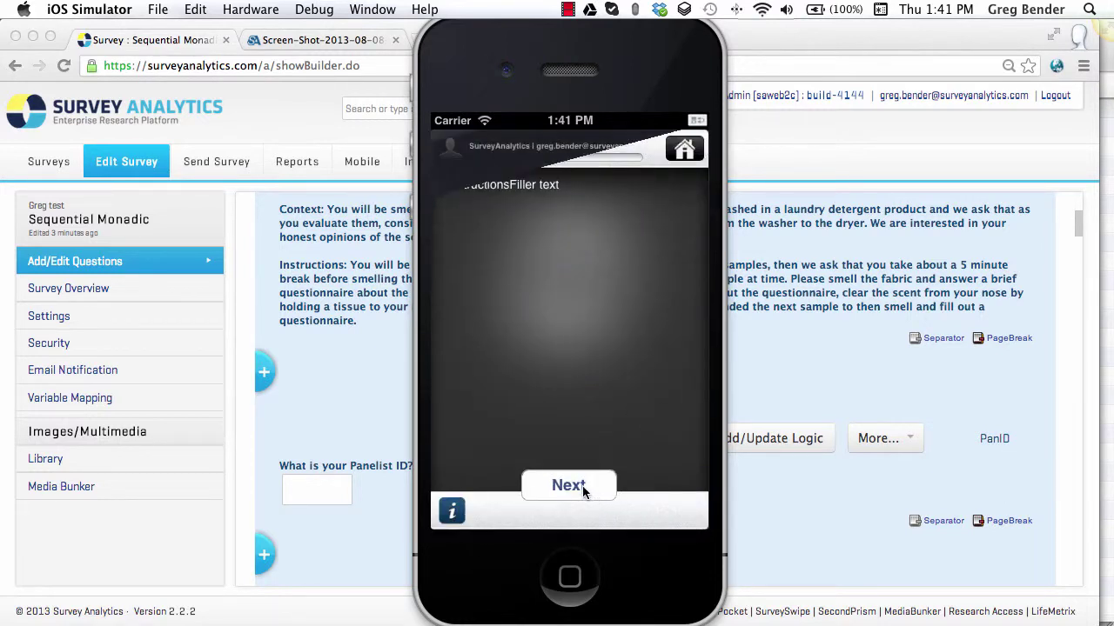
{"action": "left_click", "coordinate": [577, 481]}
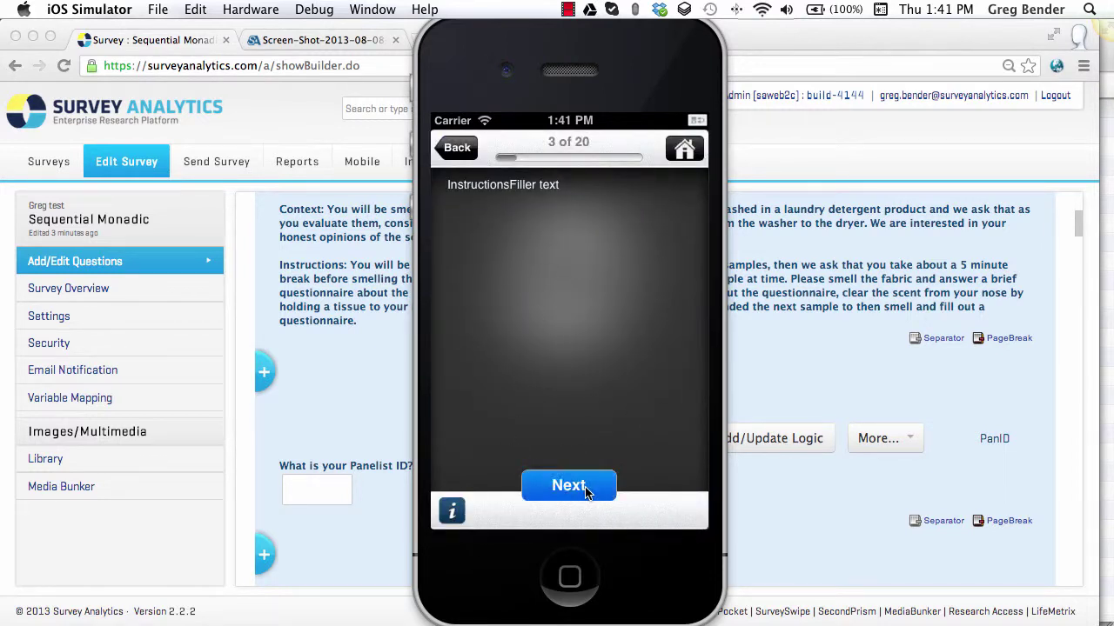
Answer the EP block: Very Good, Much too strong, Probably would not buy, neutral on deep cleaning.
{"action": "left_click", "coordinate": [595, 301]}
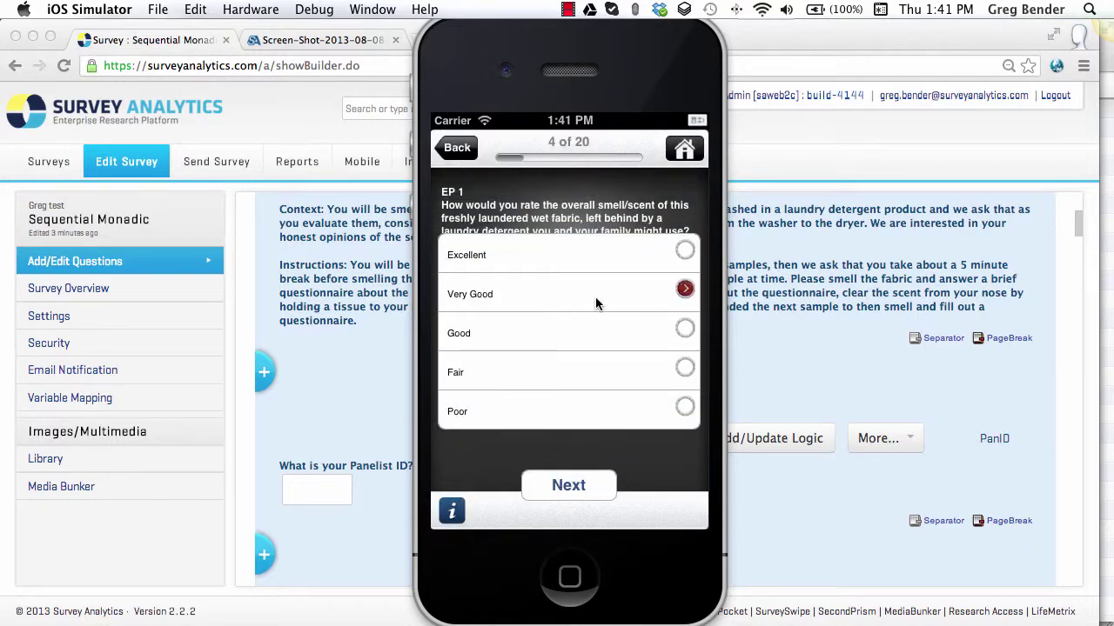
{"action": "left_click", "coordinate": [632, 261]}
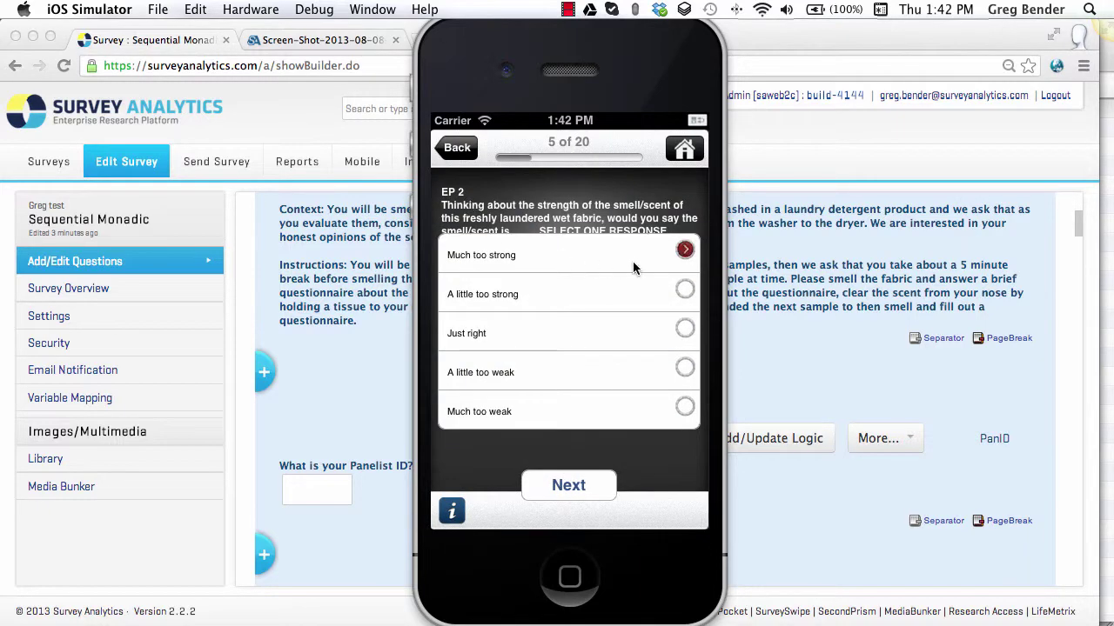
{"action": "left_click", "coordinate": [605, 376]}
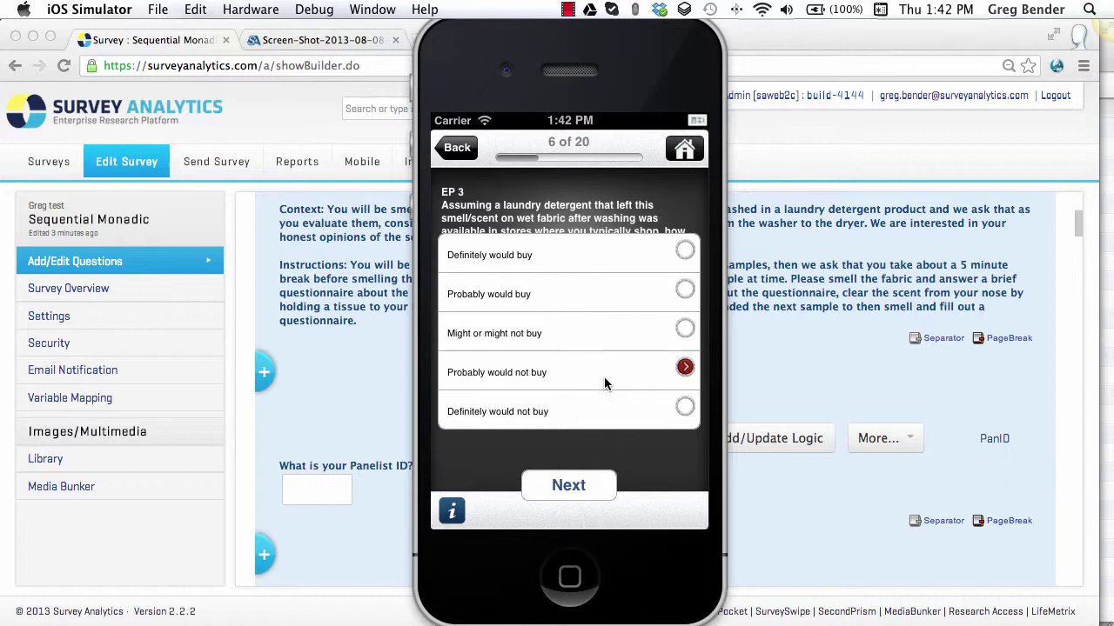
{"action": "left_click", "coordinate": [570, 335]}
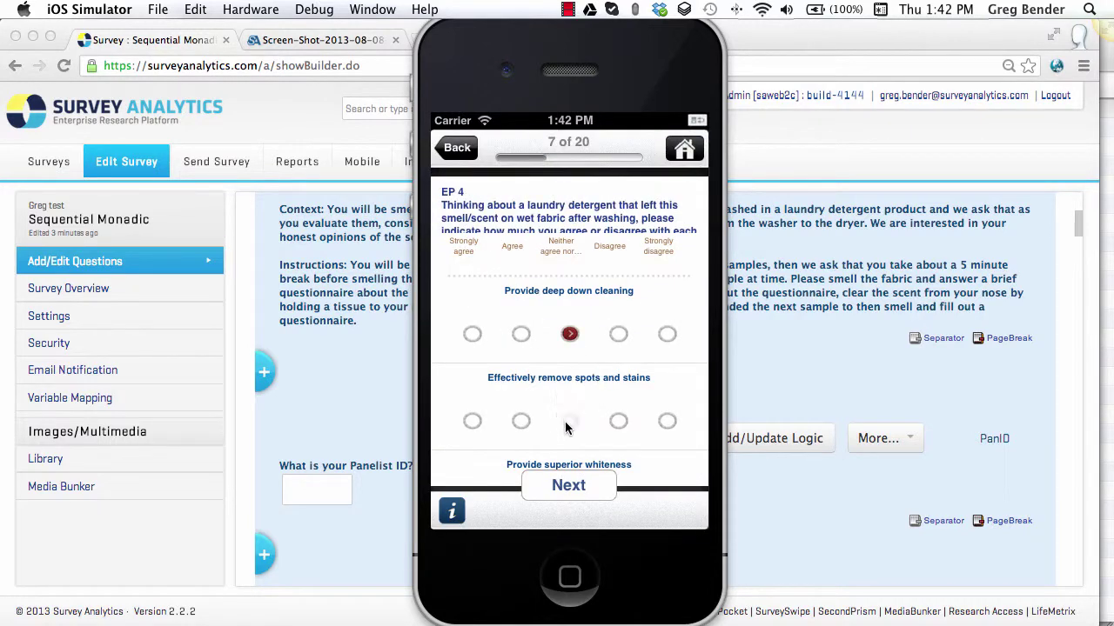
{"action": "left_click", "coordinate": [554, 484]}
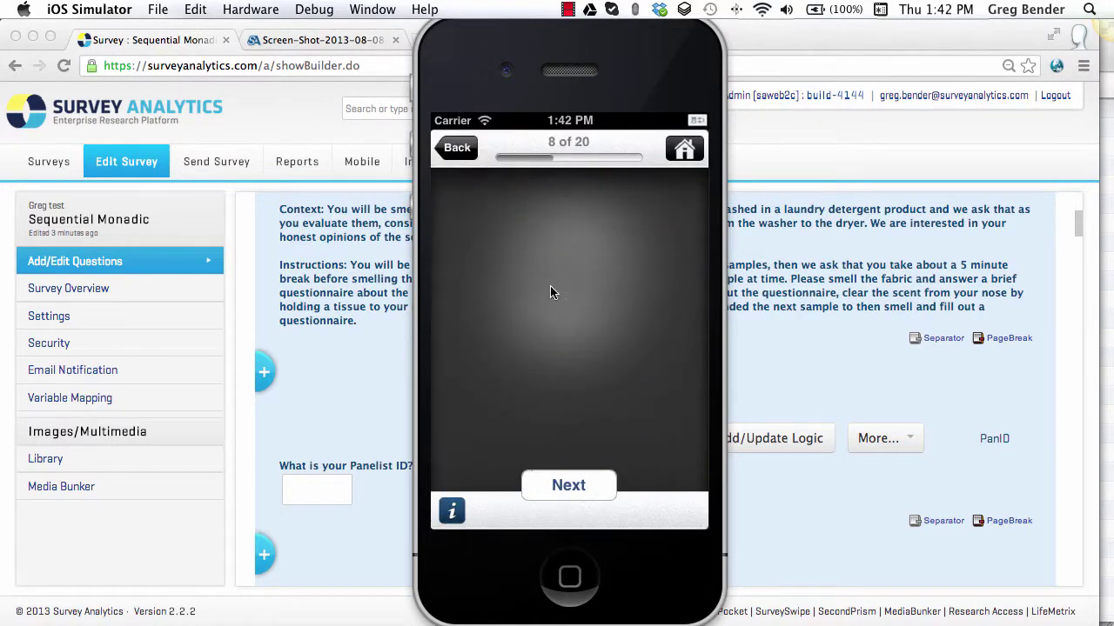
{"action": "left_click", "coordinate": [566, 486]}
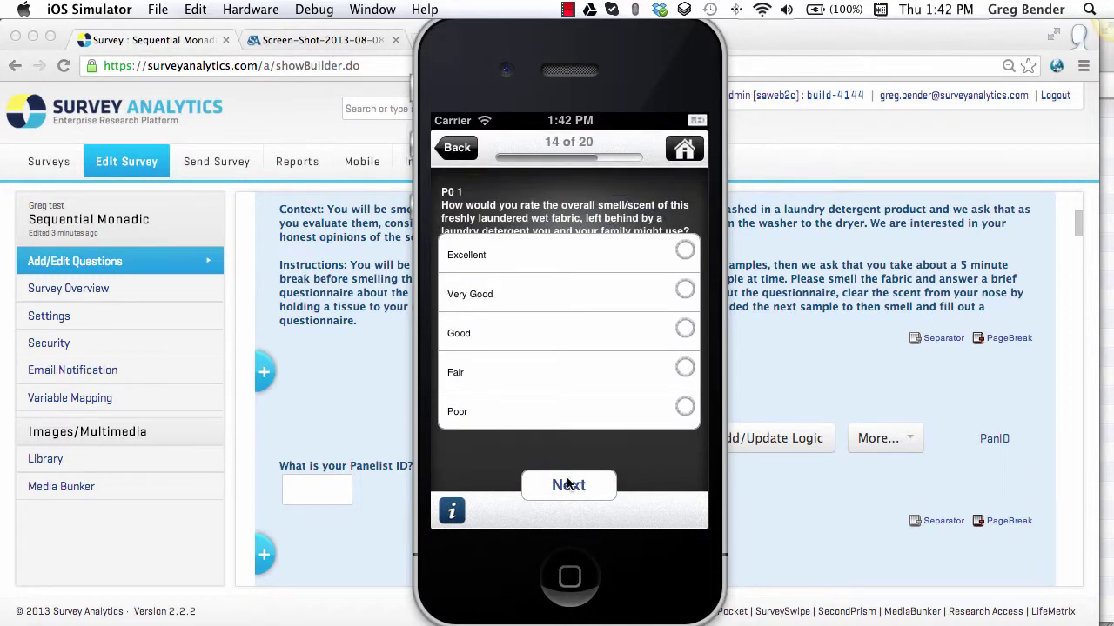
Answer the next block: smell rating, A little too weak, and Probably would not buy.
{"action": "left_click", "coordinate": [583, 474]}
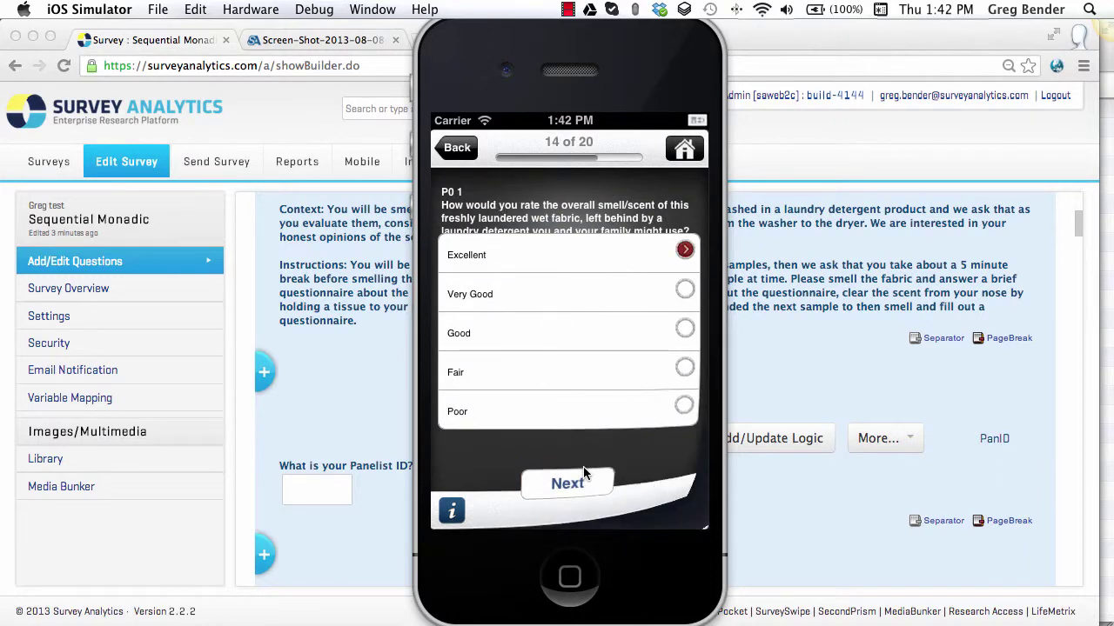
{"action": "left_click", "coordinate": [645, 357]}
{"action": "left_click", "coordinate": [646, 386]}
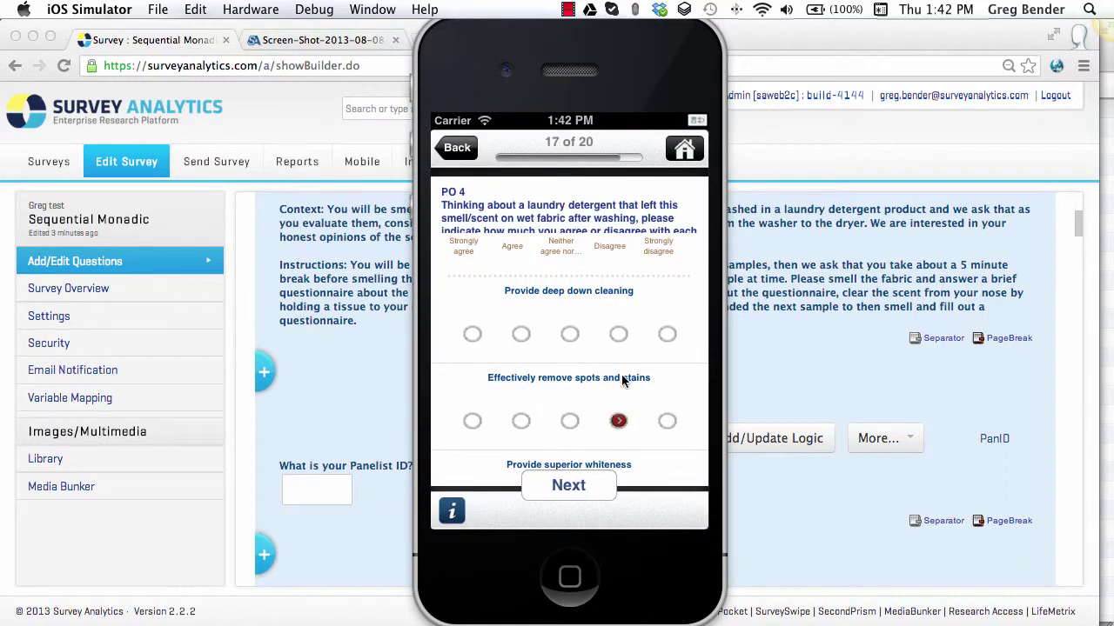
{"action": "left_click", "coordinate": [568, 486]}
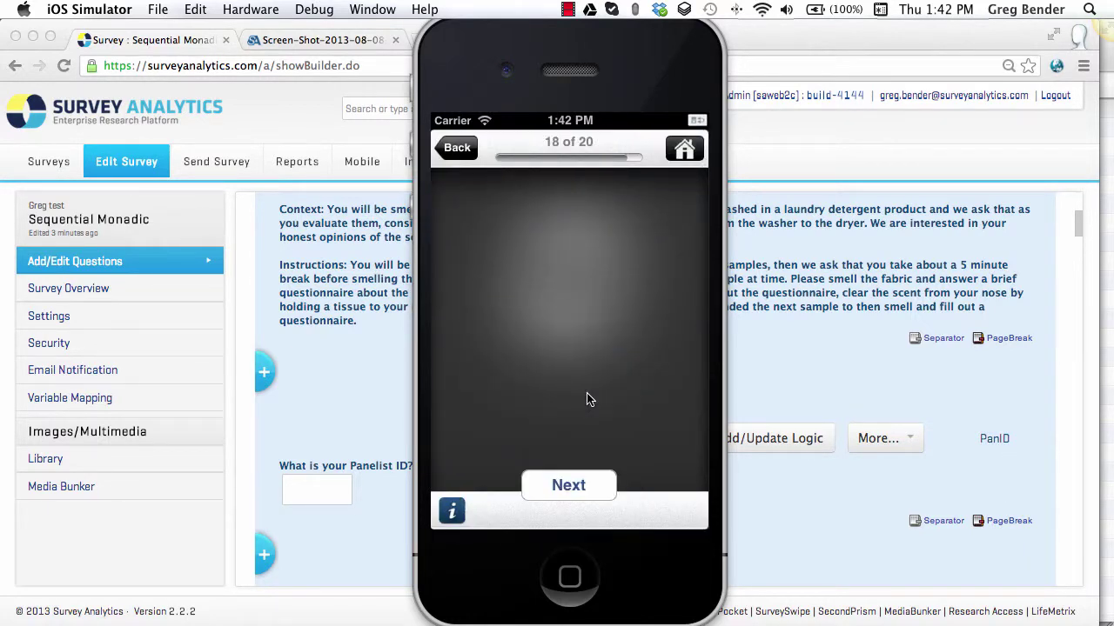
{"action": "left_click", "coordinate": [568, 483]}
Answer the last block with Just right and Probably would not buy, then complete the survey.
{"action": "left_click", "coordinate": [565, 485]}
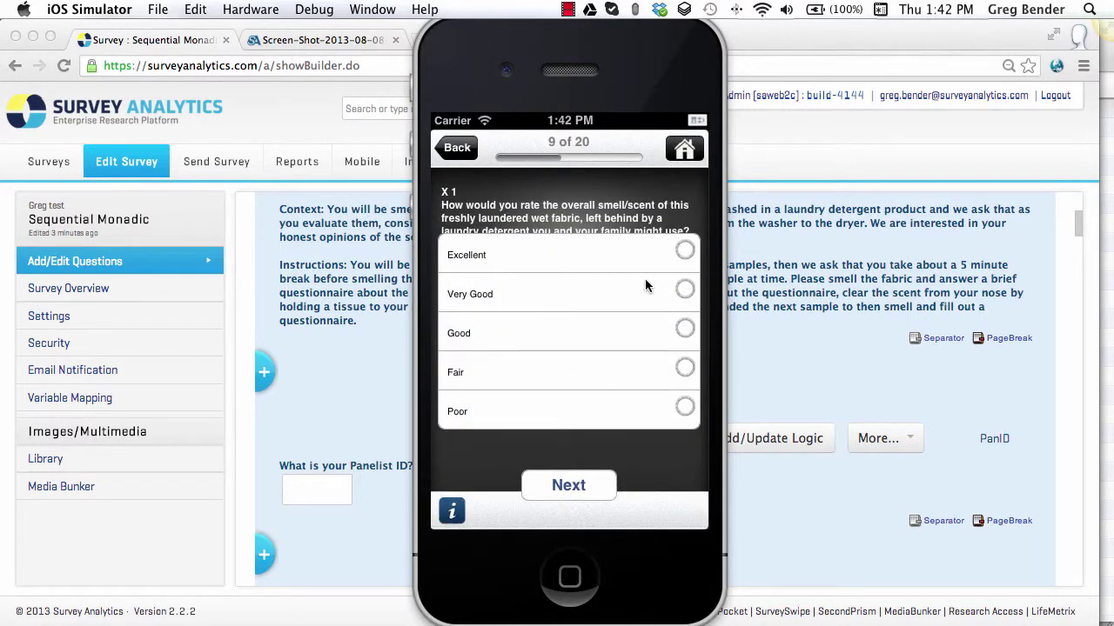
{"action": "left_click", "coordinate": [640, 344]}
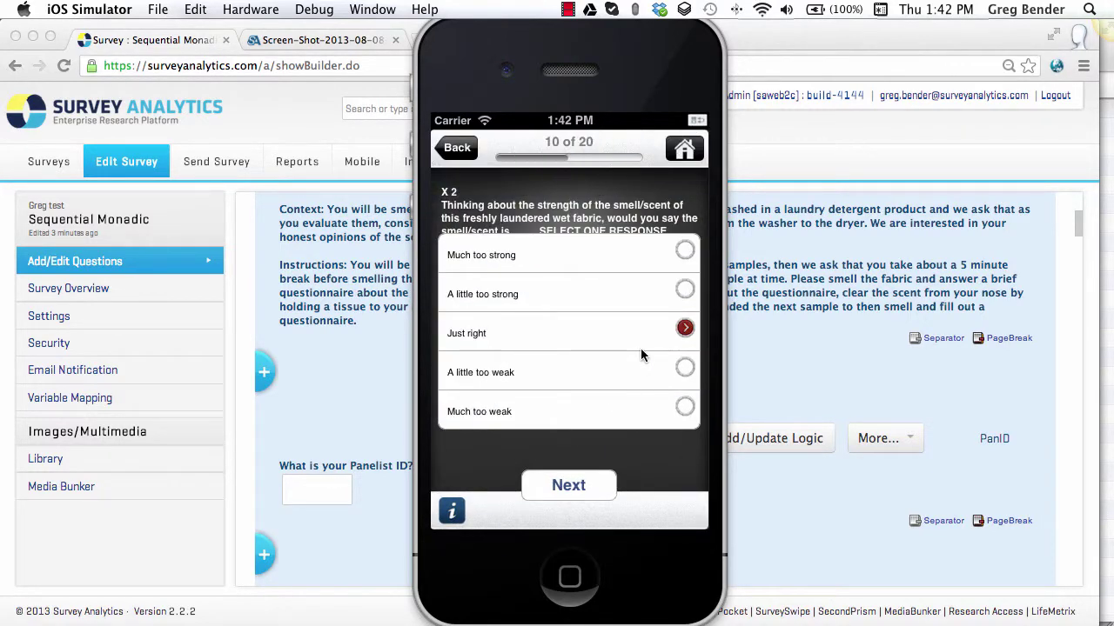
{"action": "left_click", "coordinate": [635, 383]}
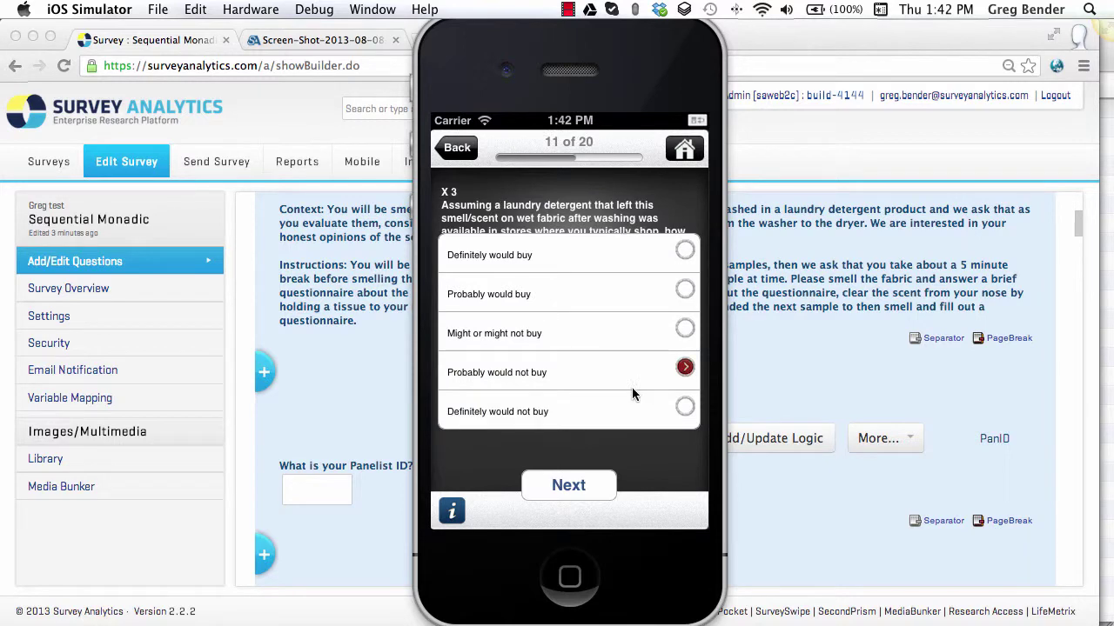
{"action": "left_click", "coordinate": [587, 486]}
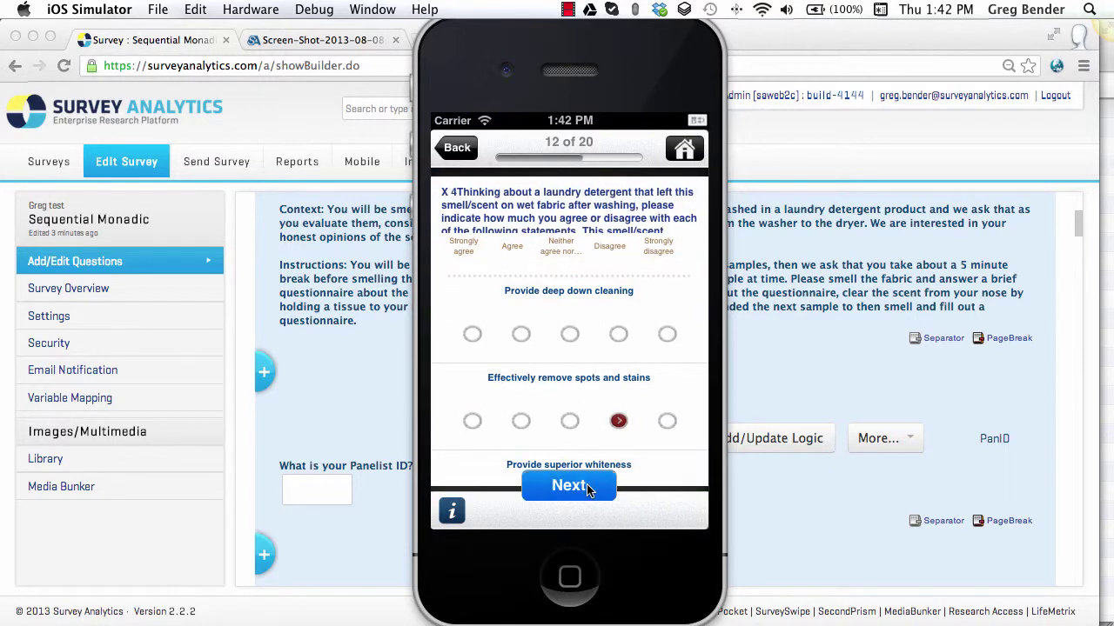
{"action": "left_click", "coordinate": [589, 488]}
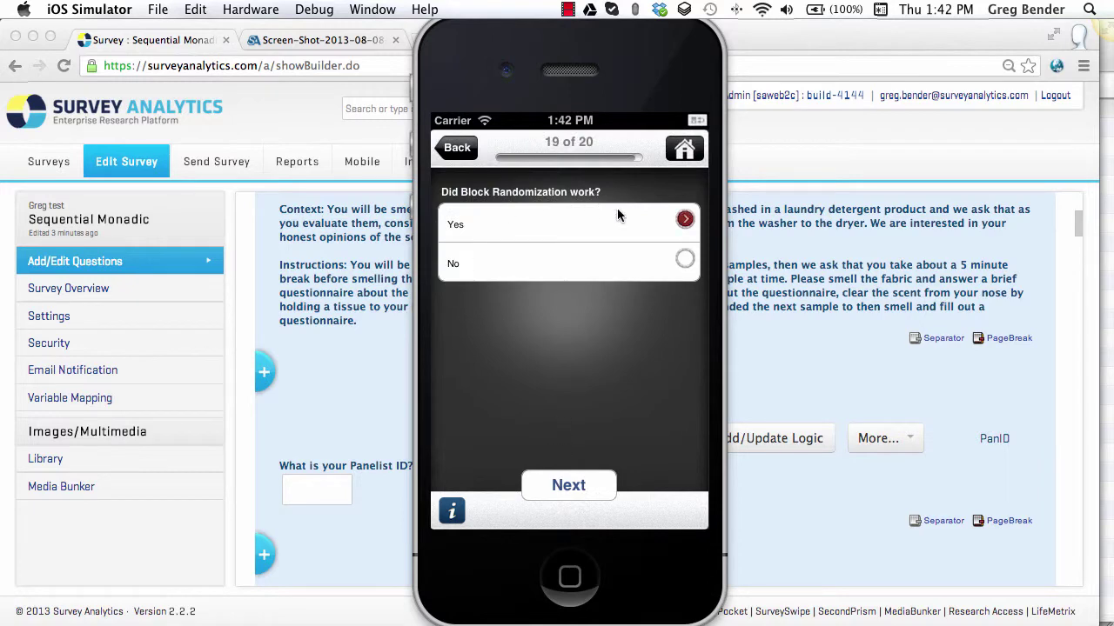
{"action": "left_click", "coordinate": [583, 480]}
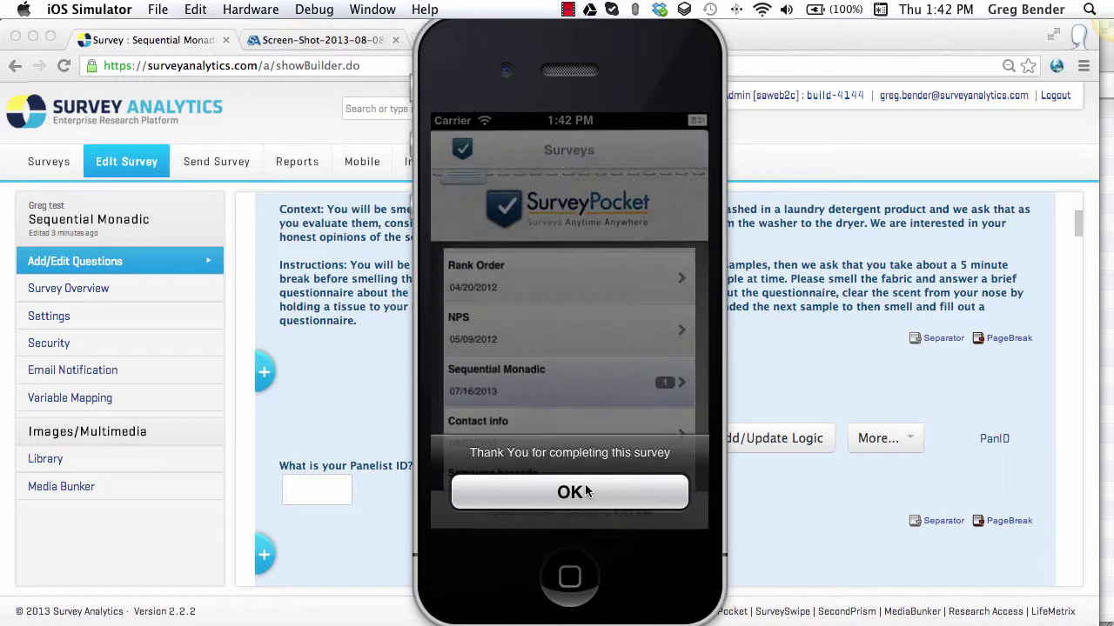
{"action": "left_click", "coordinate": [585, 492]}
Start a new Sequential Monadic response and enter Panelist ID 23.
{"action": "left_click", "coordinate": [560, 394]}
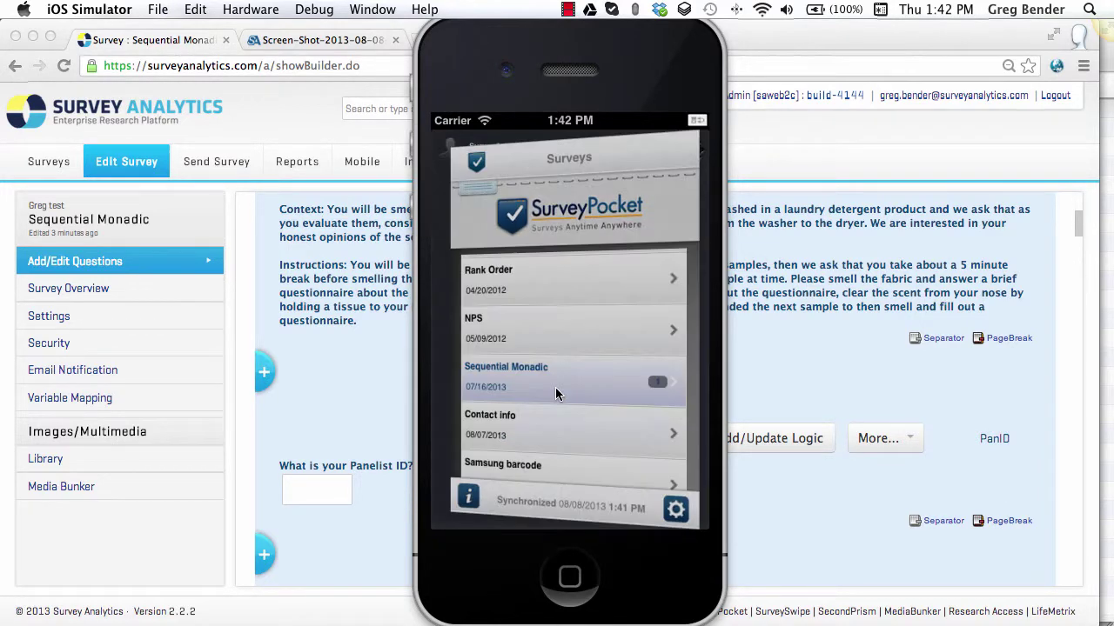
{"action": "left_click", "coordinate": [554, 467]}
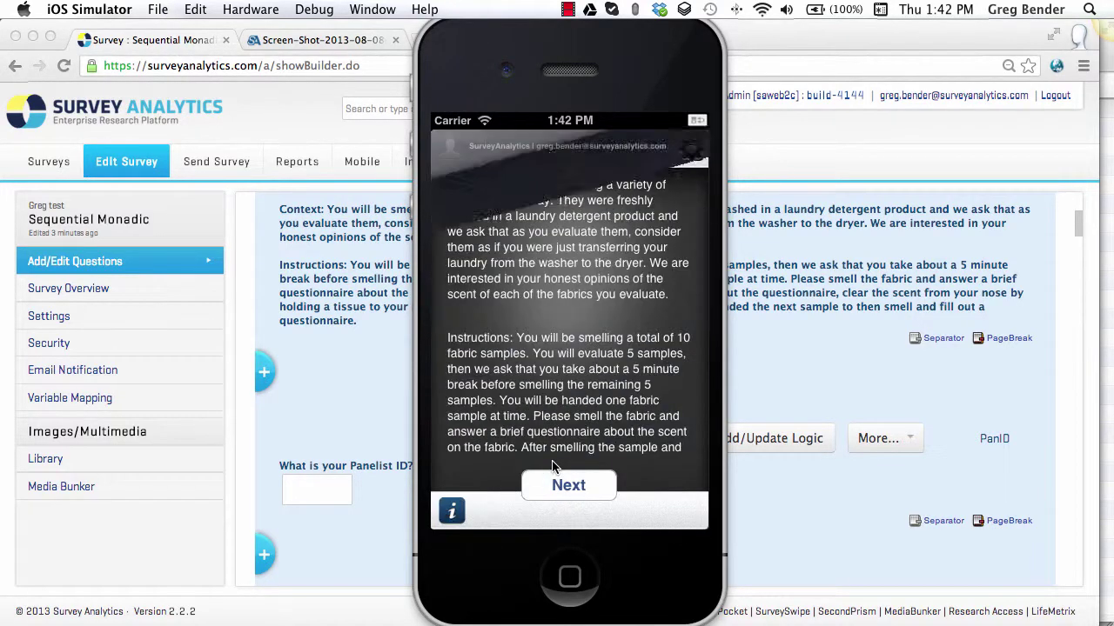
{"action": "left_click", "coordinate": [560, 486]}
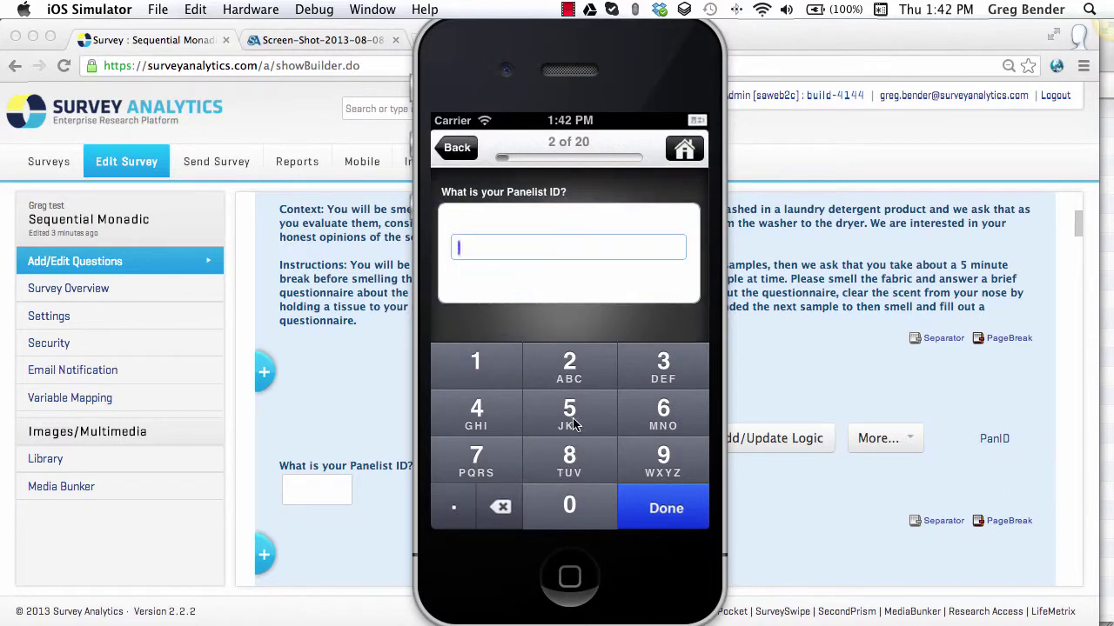
{"action": "type", "text": "23"}
{"action": "left_click", "coordinate": [643, 508]}
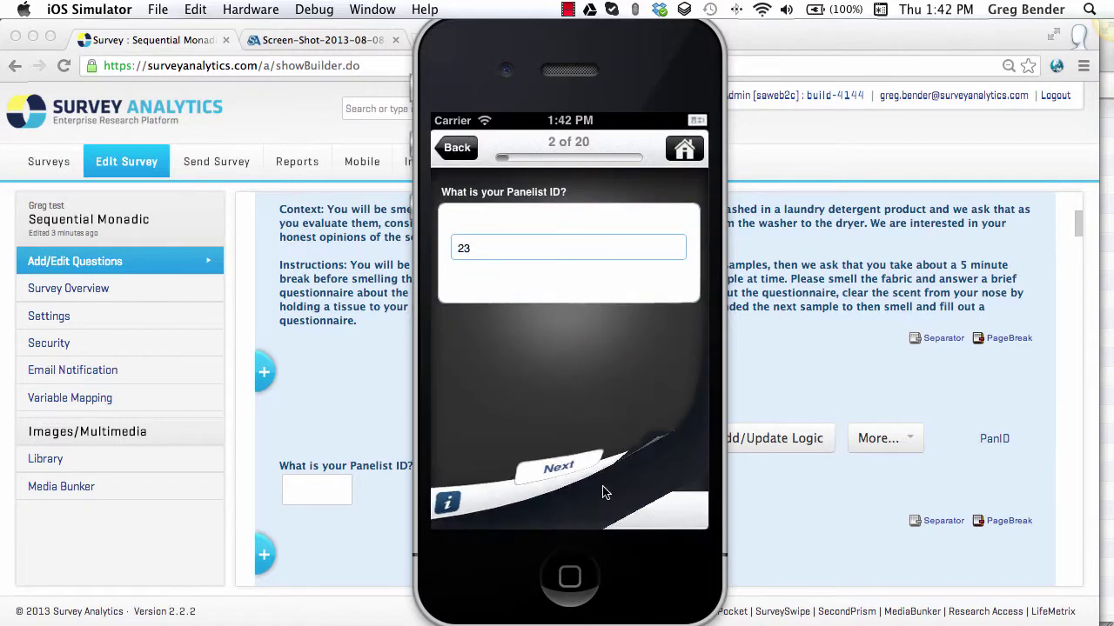
{"action": "left_click", "coordinate": [566, 485]}
{"action": "left_click", "coordinate": [566, 483]}
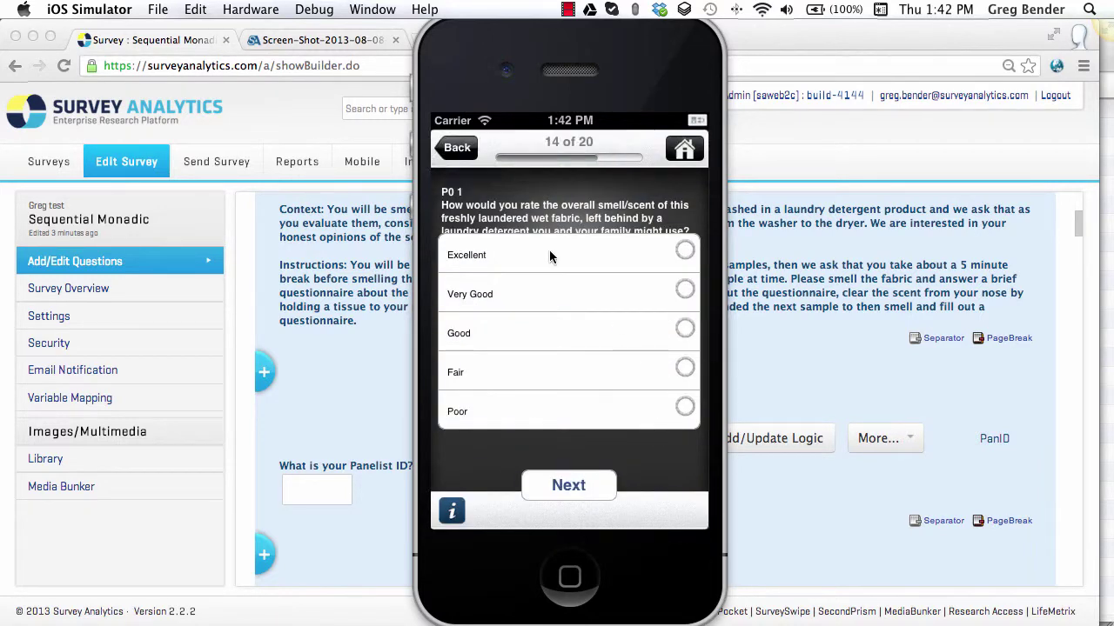
Answer the first product block: smell, scent strength, Probably would not buy, Disagree on spots and stains.
{"action": "left_click", "coordinate": [558, 490]}
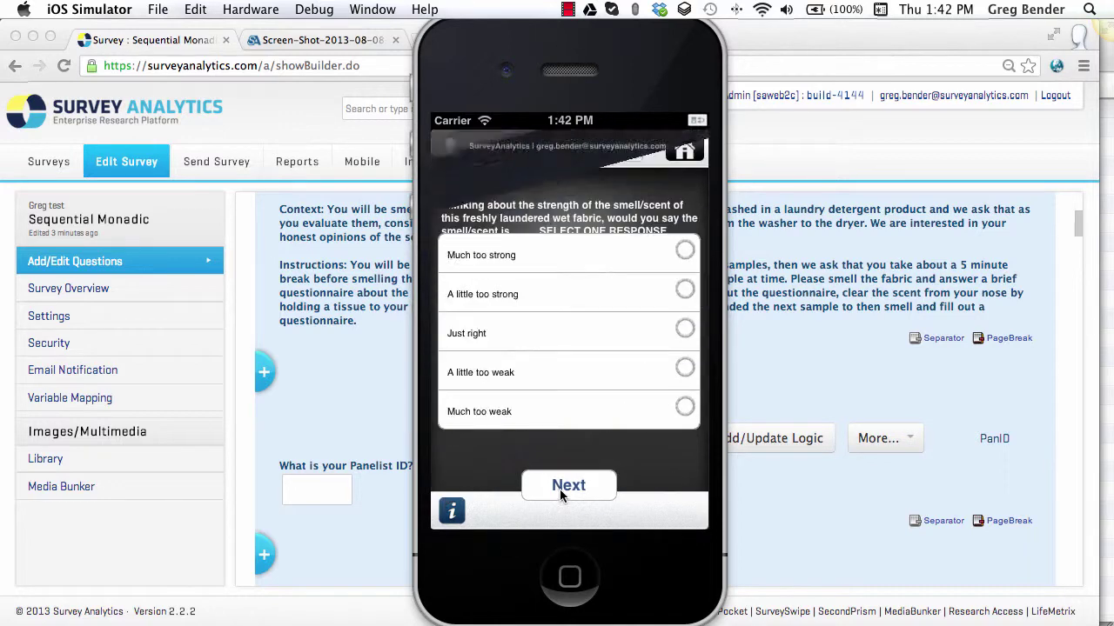
{"action": "left_click", "coordinate": [620, 397]}
{"action": "left_click", "coordinate": [600, 483]}
{"action": "left_click", "coordinate": [633, 364]}
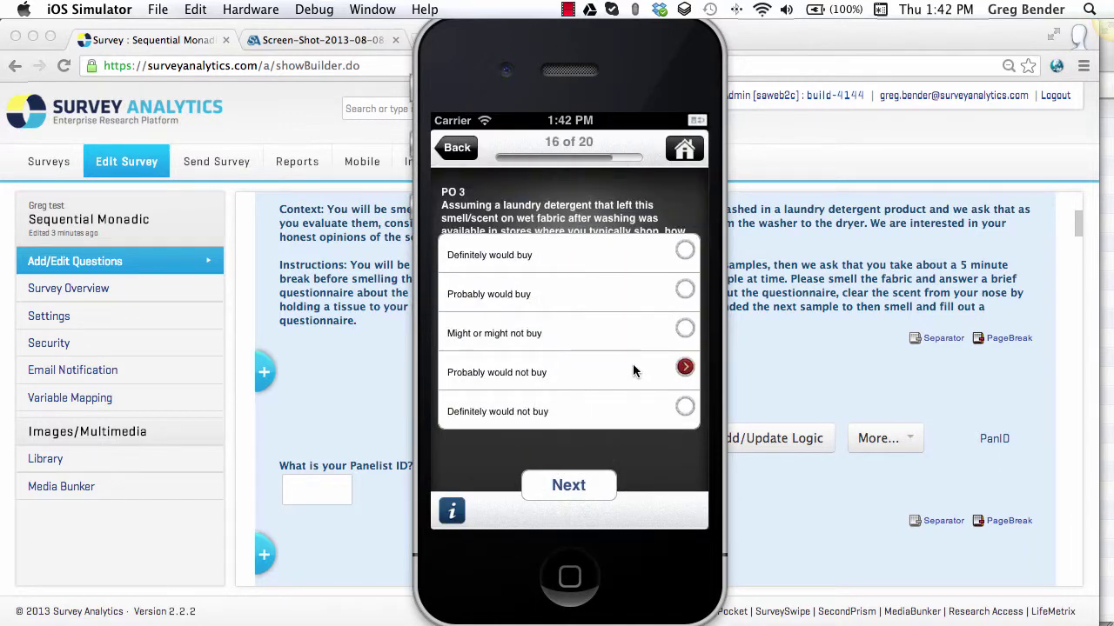
{"action": "left_click", "coordinate": [600, 483]}
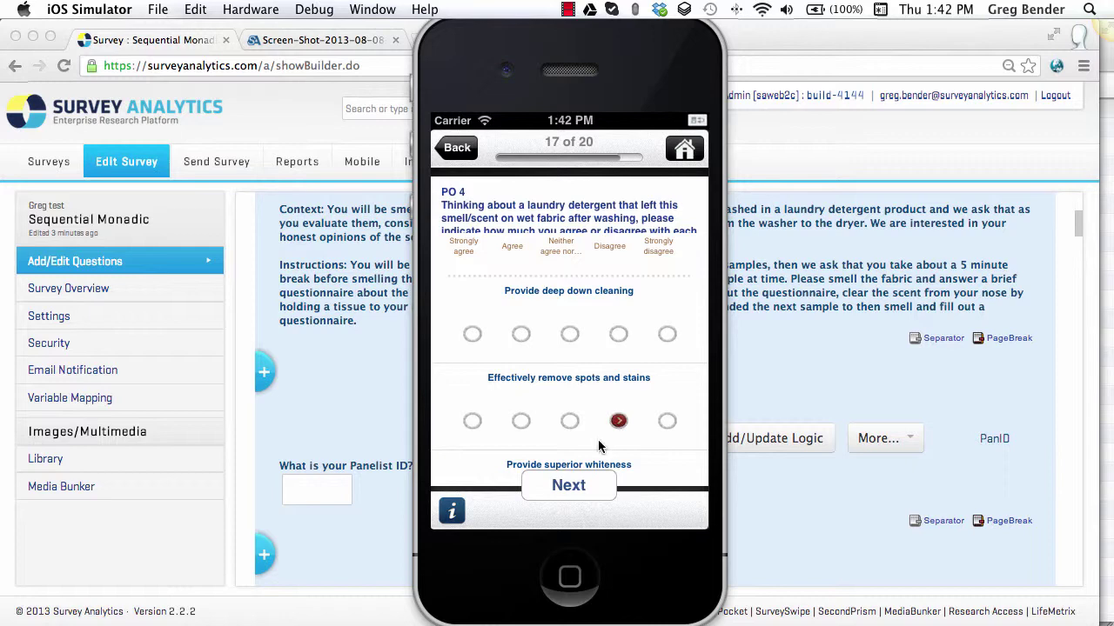
{"action": "left_click", "coordinate": [596, 477]}
{"action": "left_click", "coordinate": [567, 487]}
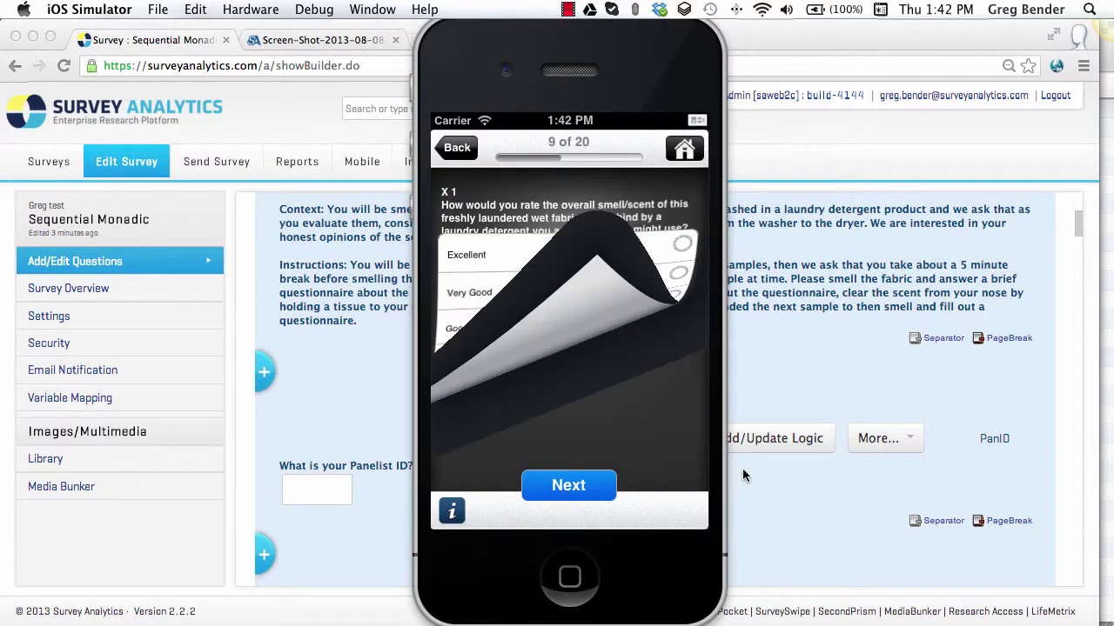
Answer the second block: smell Very Good, scent A little too weak, Disagree in the grid.
{"action": "left_click", "coordinate": [644, 300]}
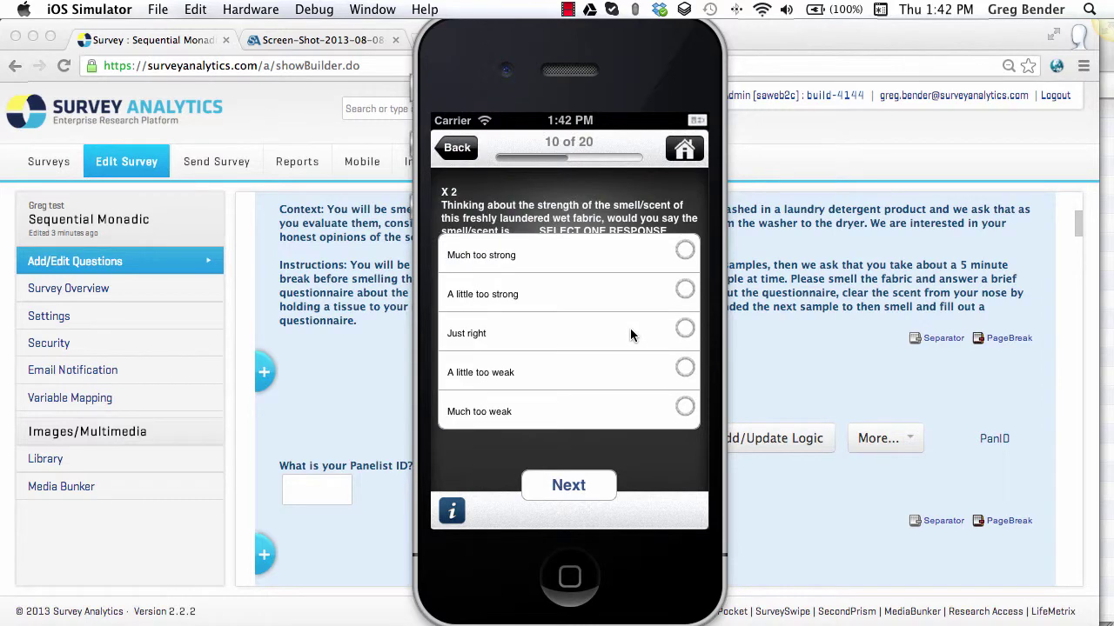
{"action": "left_click", "coordinate": [621, 356]}
{"action": "left_click", "coordinate": [577, 484]}
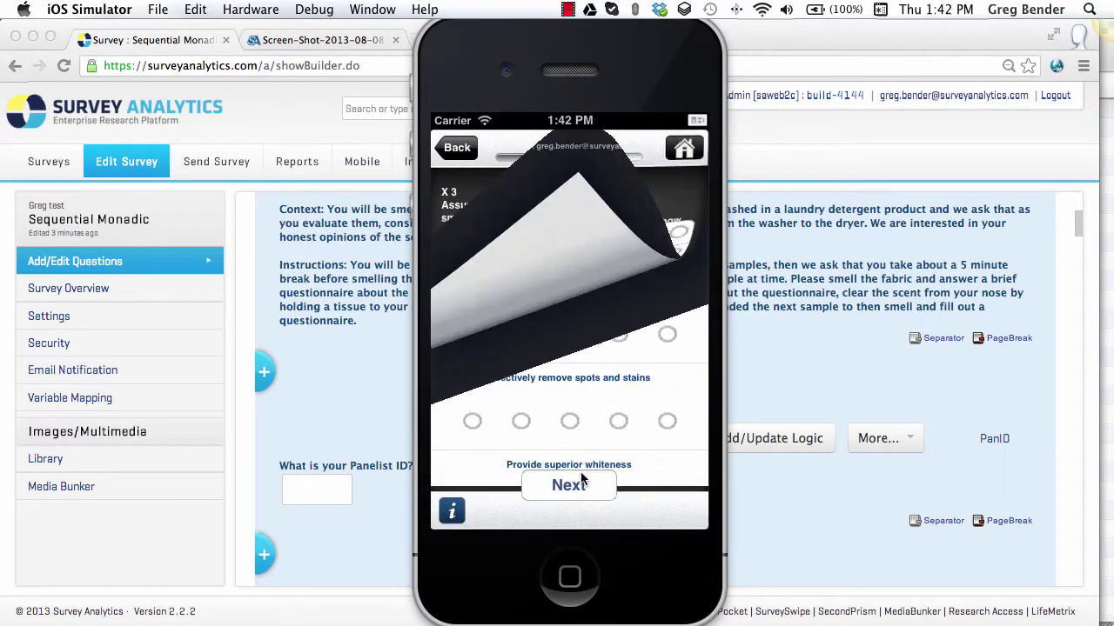
{"action": "left_click", "coordinate": [619, 423]}
{"action": "left_click", "coordinate": [577, 483]}
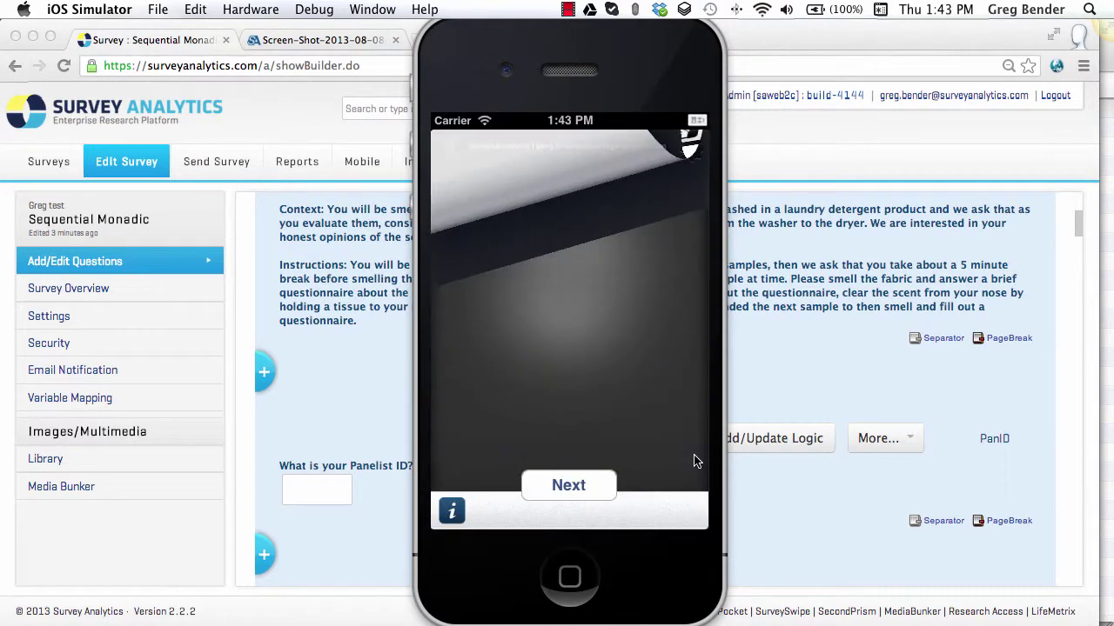
{"action": "left_click", "coordinate": [571, 487]}
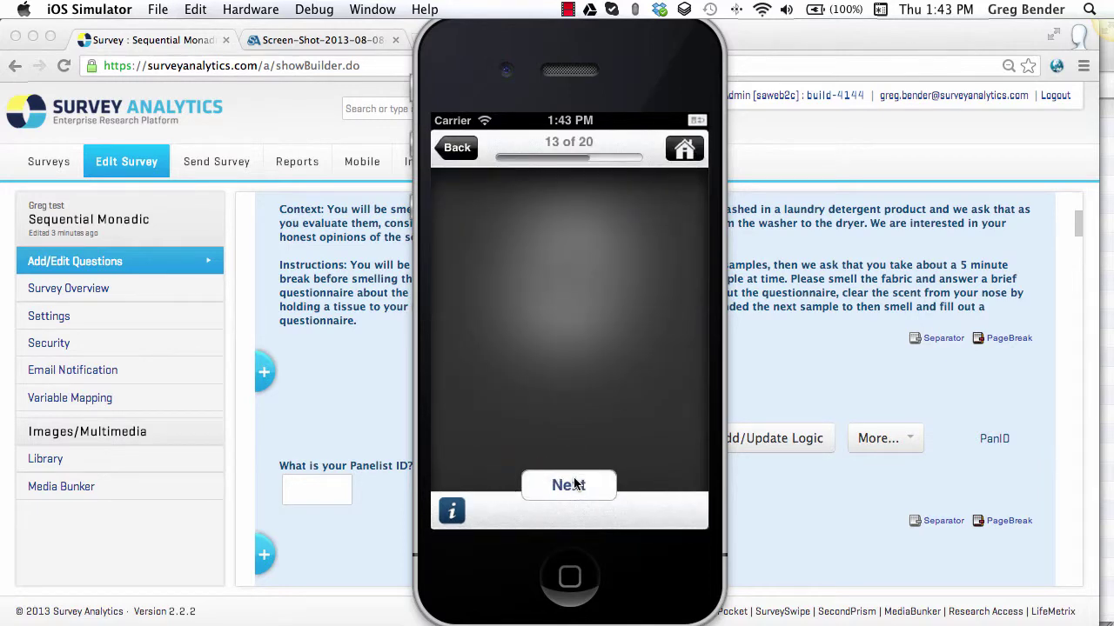
{"action": "left_click", "coordinate": [572, 485]}
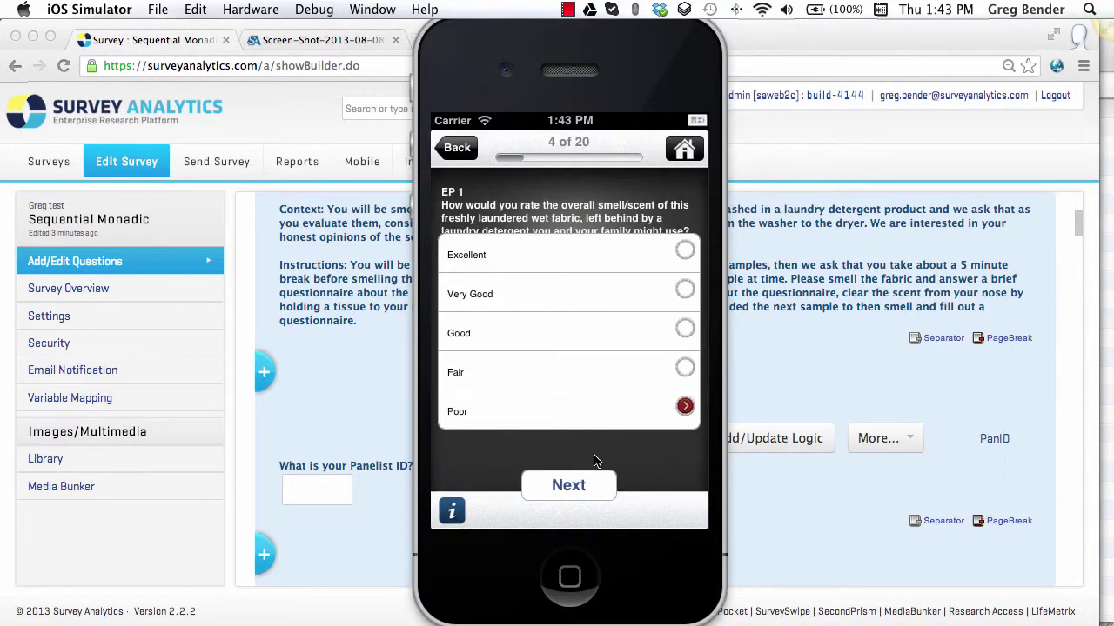
Answer the third block: smell Poor, scent Much too weak, Probably would not buy, Disagree.
{"action": "left_click", "coordinate": [591, 477]}
{"action": "left_click", "coordinate": [609, 416]}
{"action": "left_click", "coordinate": [587, 476]}
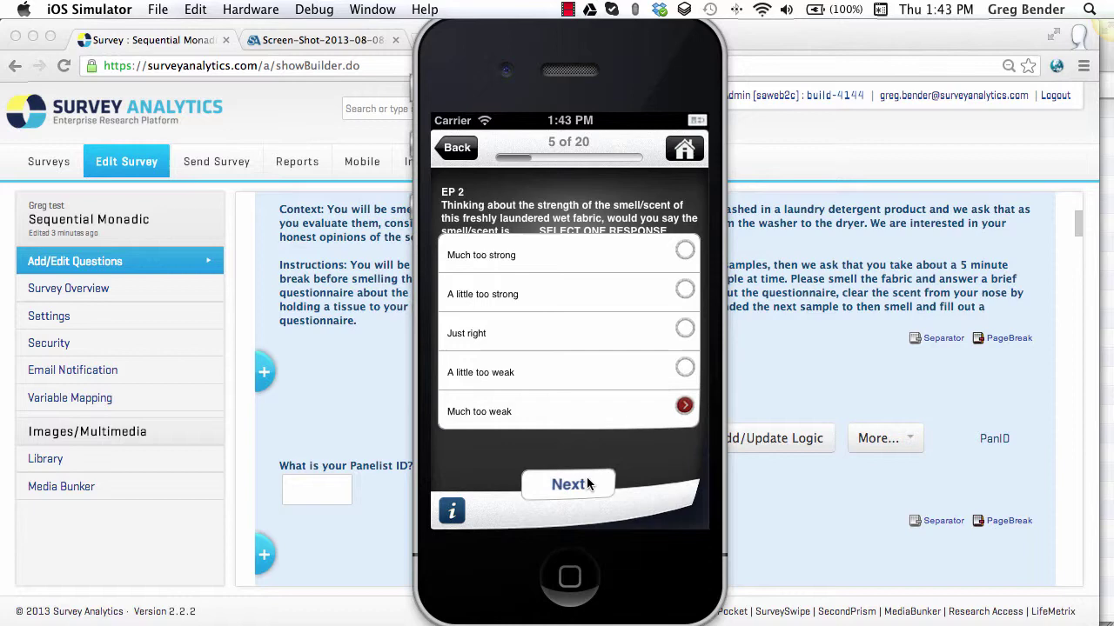
{"action": "left_click", "coordinate": [630, 368]}
{"action": "left_click", "coordinate": [592, 483]}
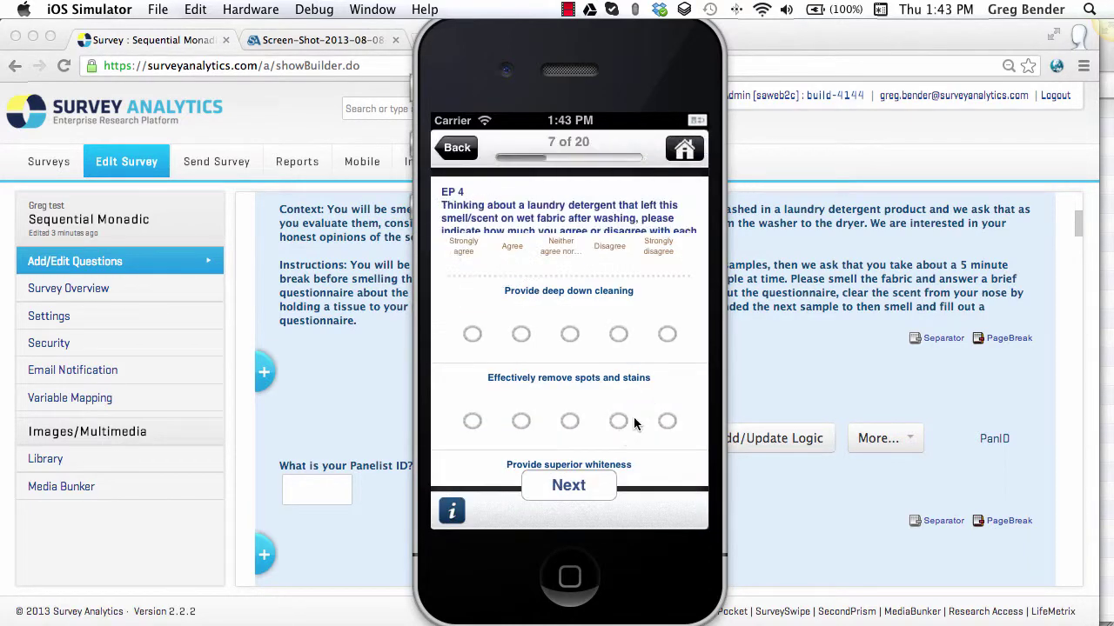
{"action": "left_click", "coordinate": [619, 421]}
{"action": "left_click", "coordinate": [588, 485]}
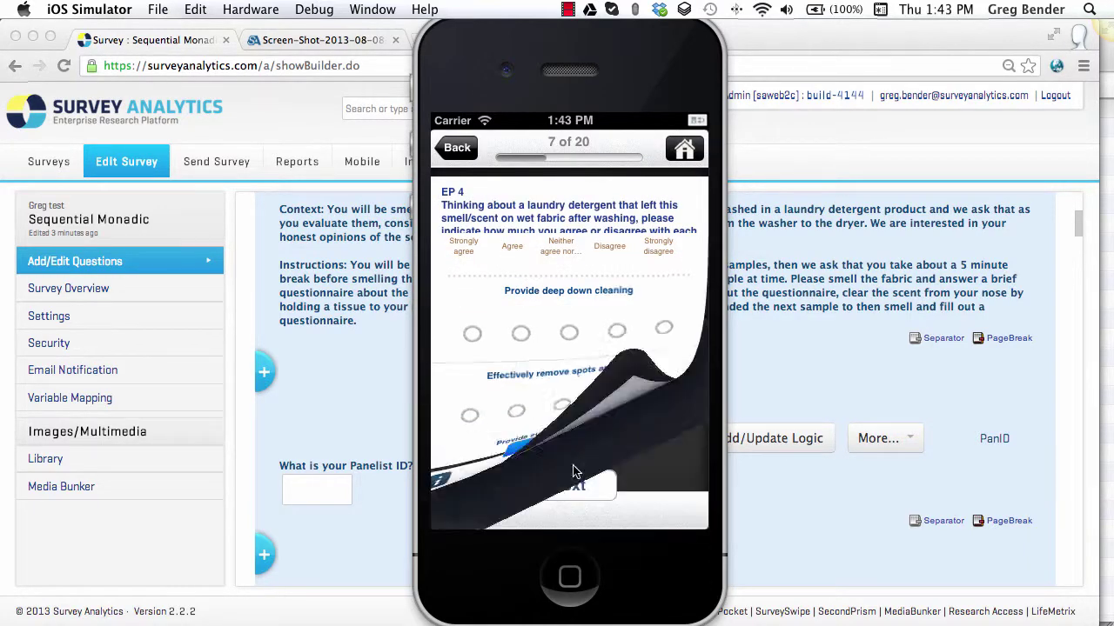
{"action": "left_click", "coordinate": [575, 479]}
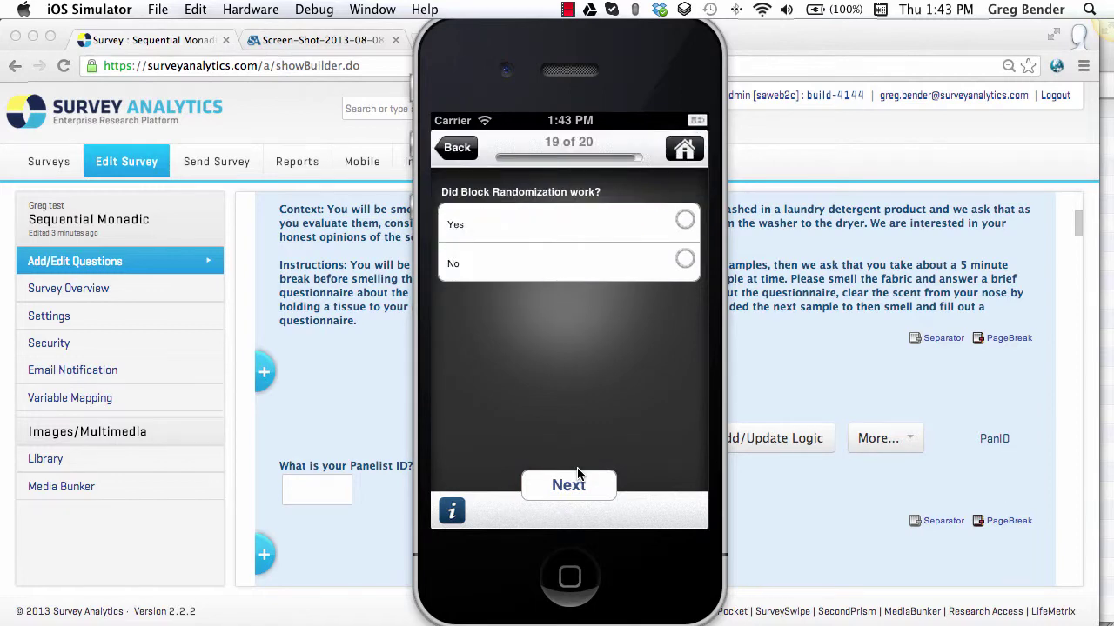
{"action": "left_click", "coordinate": [577, 484]}
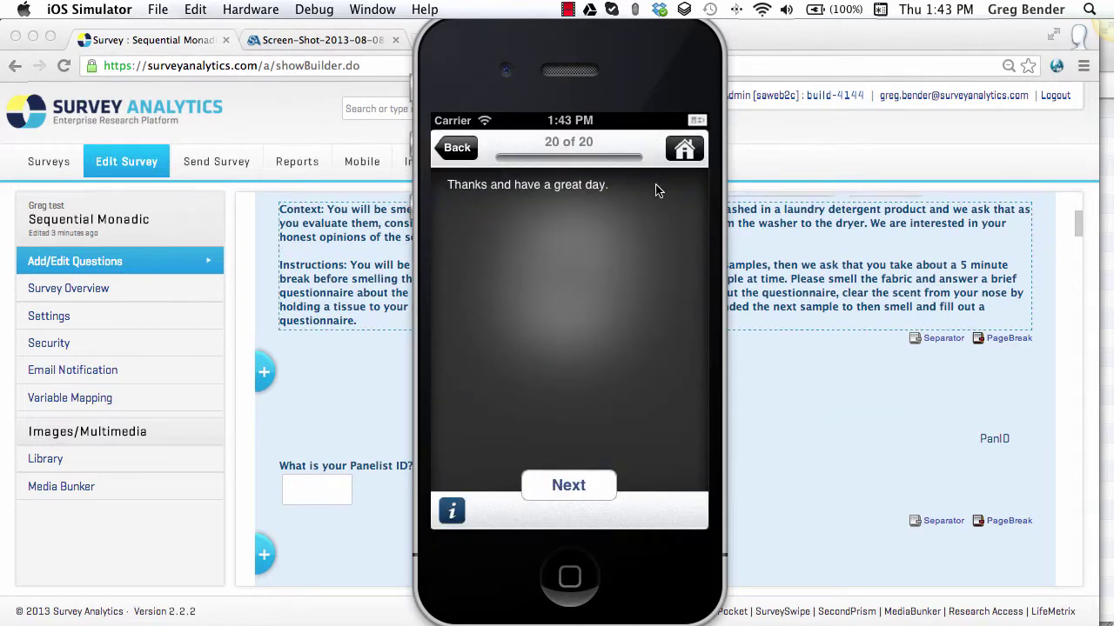
Submit the response, dismiss the thank-you alert, and reopen the Sequential Monadic survey details.
{"action": "left_click", "coordinate": [586, 476]}
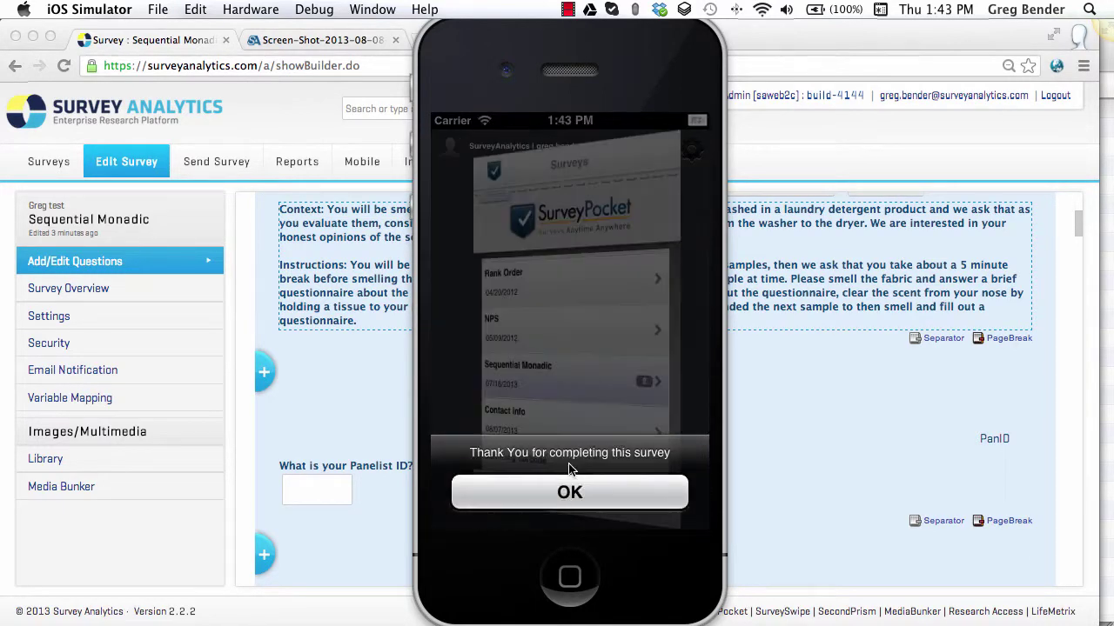
{"action": "left_click", "coordinate": [580, 488]}
{"action": "left_click", "coordinate": [602, 388]}
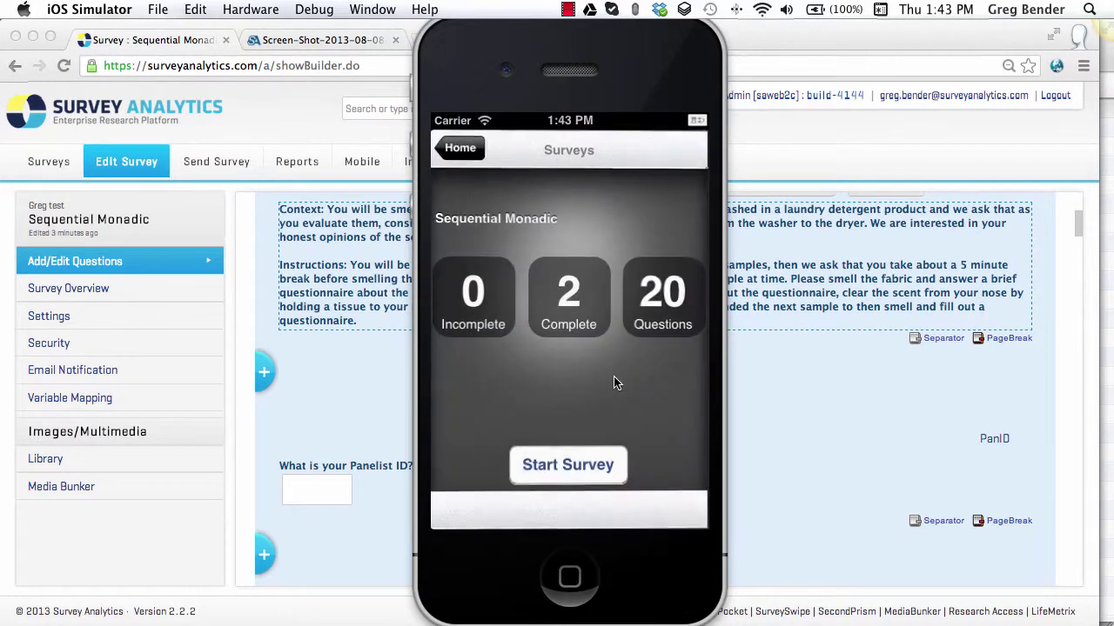
Start a new response, enter the Panelist ID, and advance past the instructions page.
{"action": "left_click", "coordinate": [579, 463]}
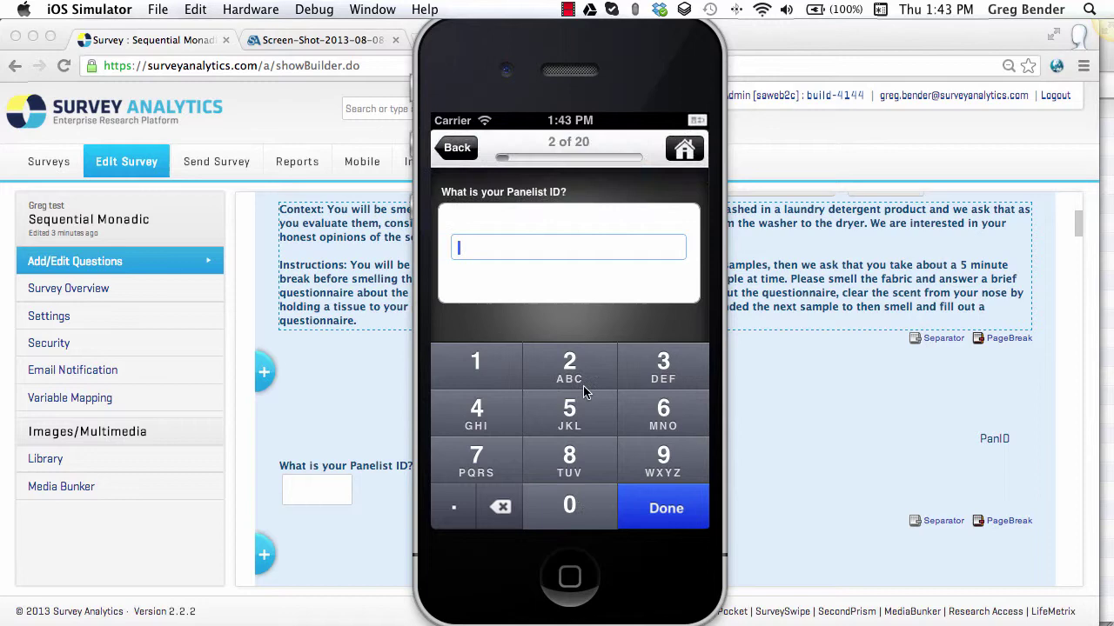
{"action": "left_click", "coordinate": [579, 383]}
{"action": "left_click", "coordinate": [570, 455]}
{"action": "left_click", "coordinate": [666, 508]}
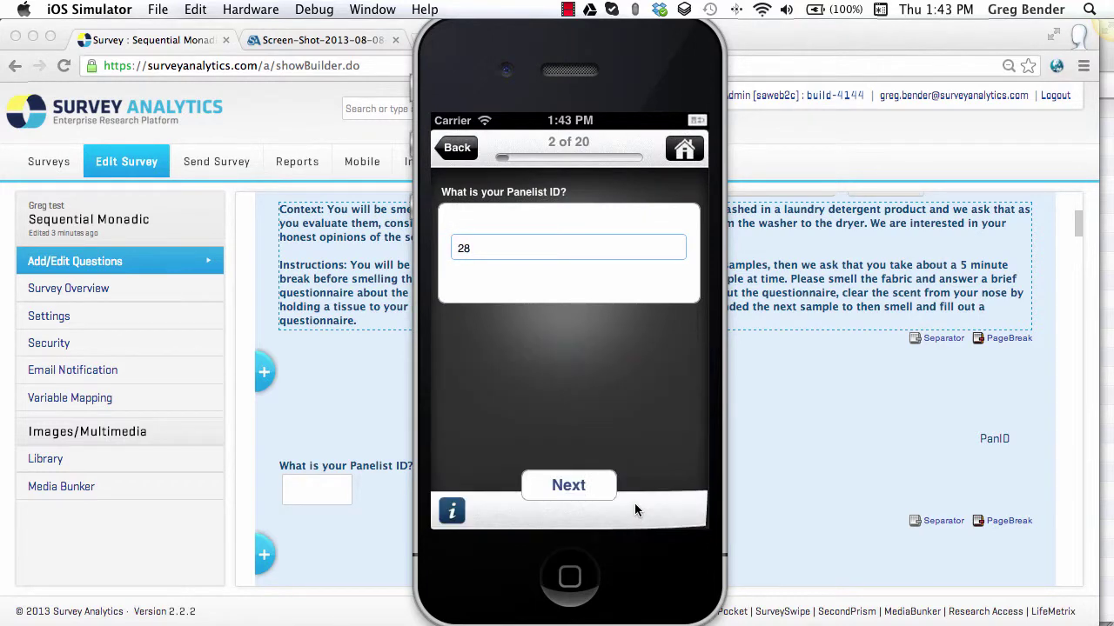
{"action": "left_click", "coordinate": [568, 485]}
{"action": "left_click", "coordinate": [567, 485]}
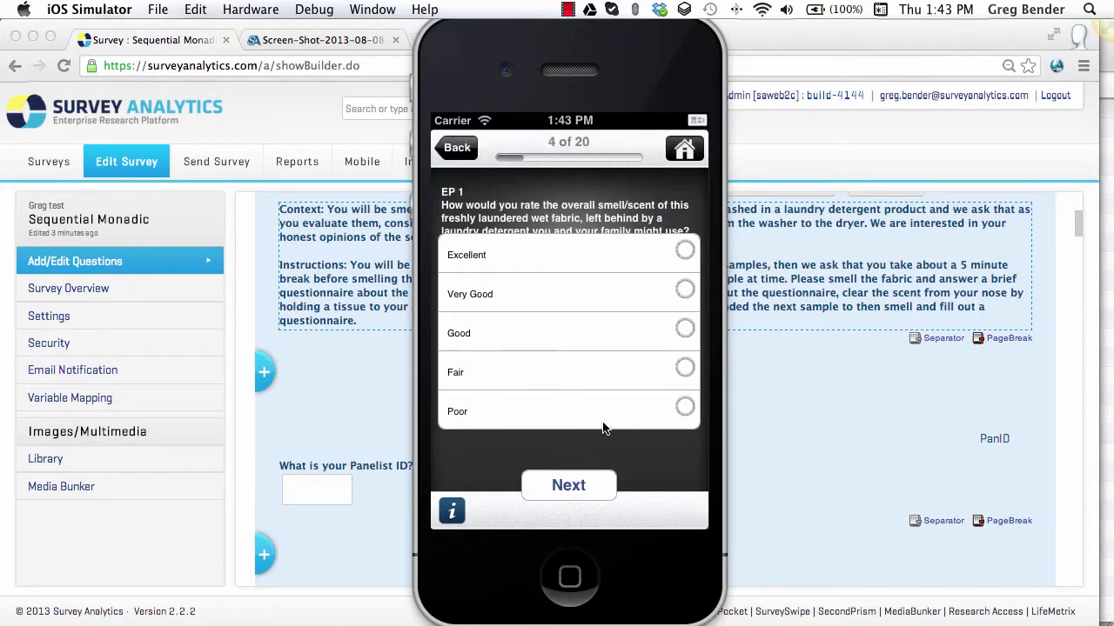
Answer the first block: scent strength A little too weak, Disagree on removing spots and stains.
{"action": "left_click", "coordinate": [595, 487]}
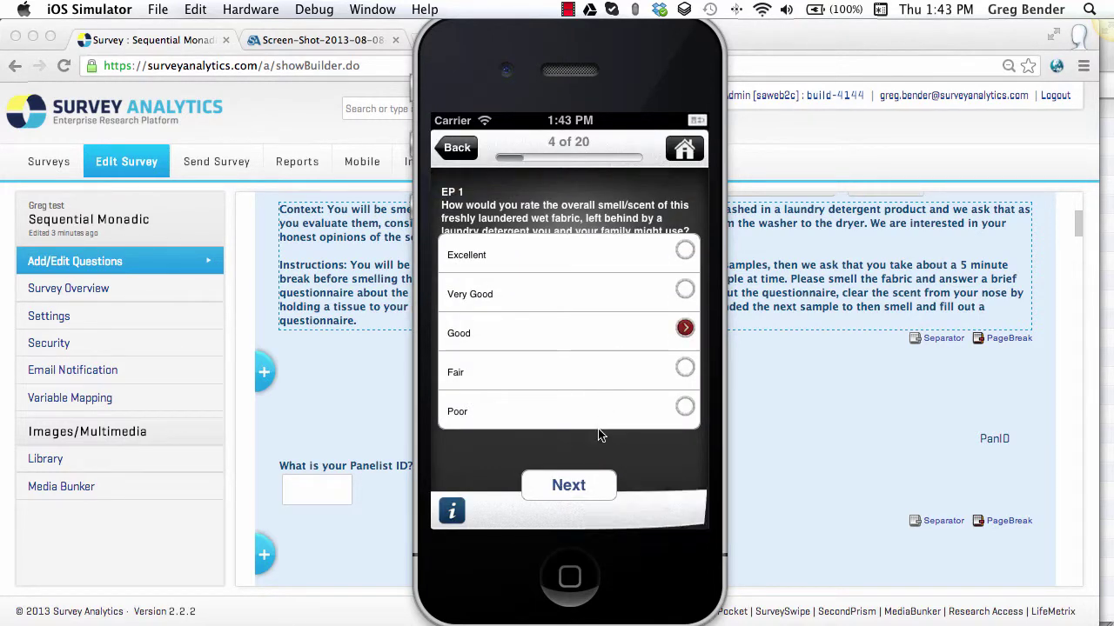
{"action": "left_click", "coordinate": [635, 378]}
{"action": "left_click", "coordinate": [594, 485]}
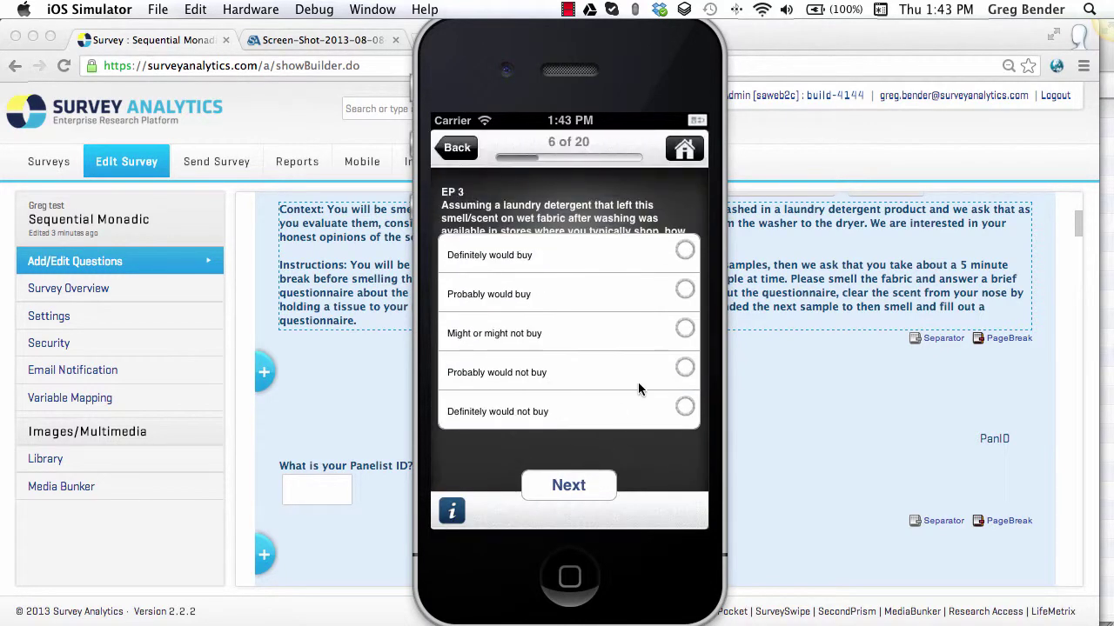
{"action": "left_click", "coordinate": [599, 485]}
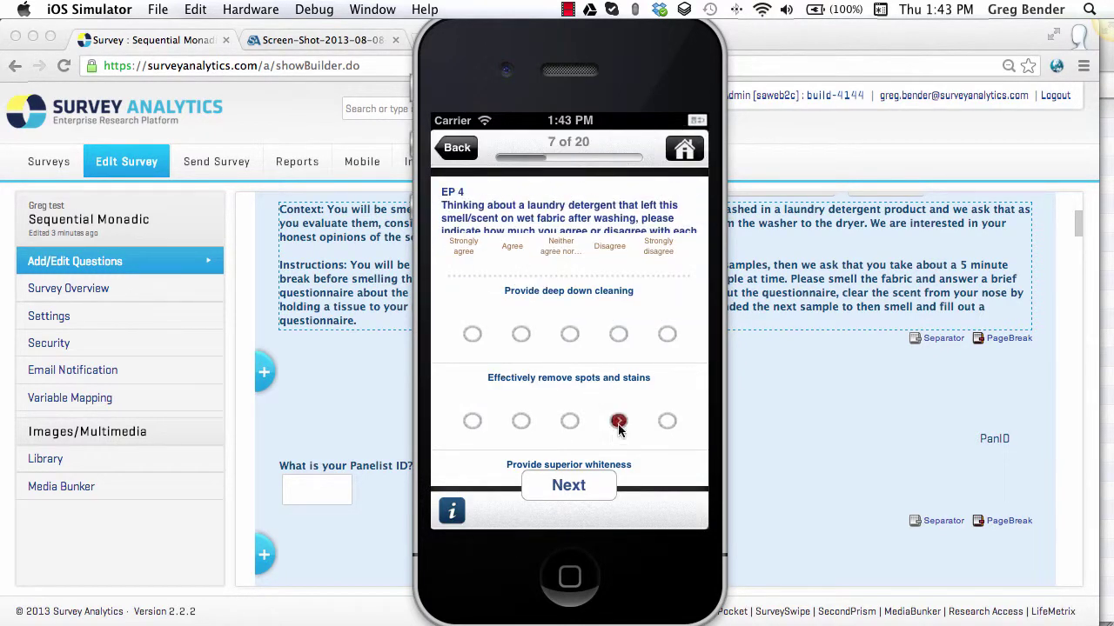
{"action": "left_click", "coordinate": [618, 421]}
{"action": "left_click", "coordinate": [576, 487]}
{"action": "left_click", "coordinate": [596, 483]}
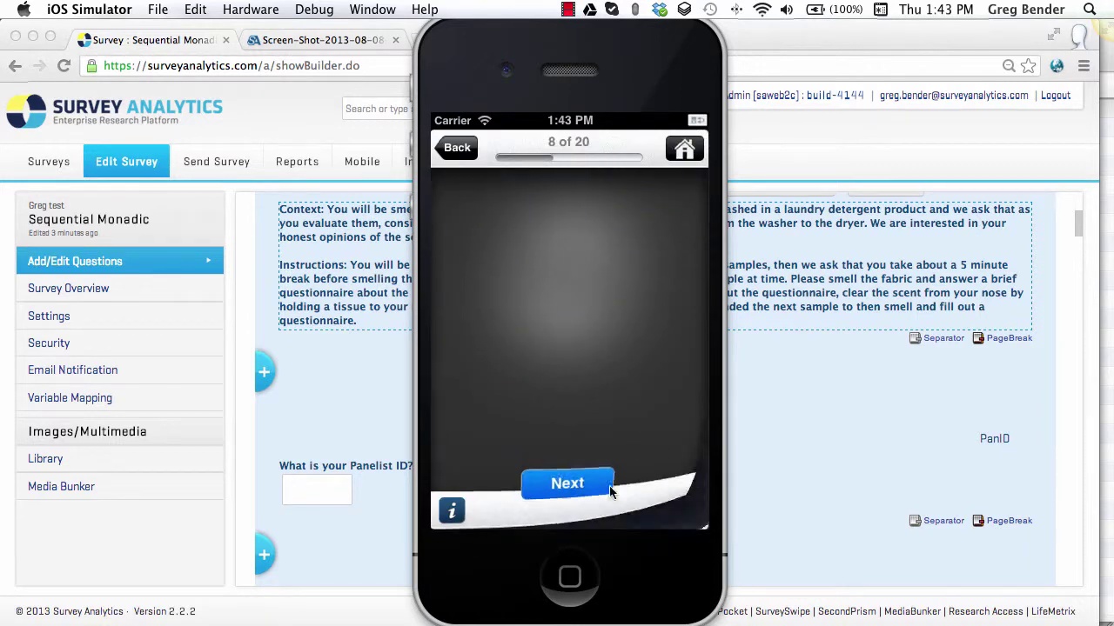
Rate X 1 as Good, scent A little too weak, and Definitely would not buy.
{"action": "left_click", "coordinate": [631, 340]}
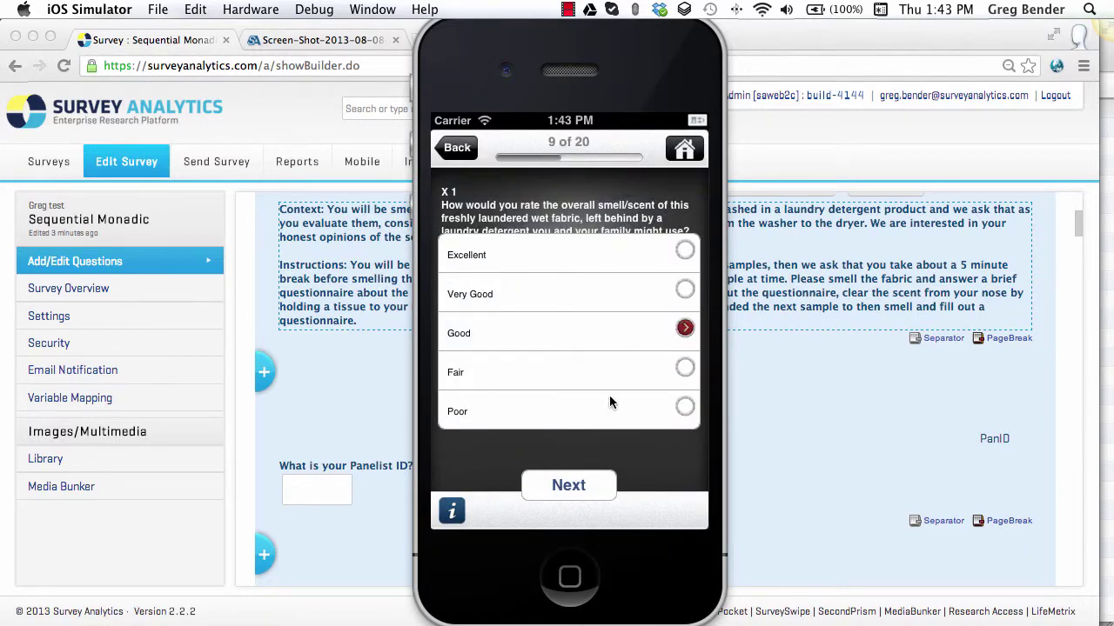
{"action": "left_click", "coordinate": [592, 484]}
{"action": "left_click", "coordinate": [636, 372]}
{"action": "left_click", "coordinate": [591, 480]}
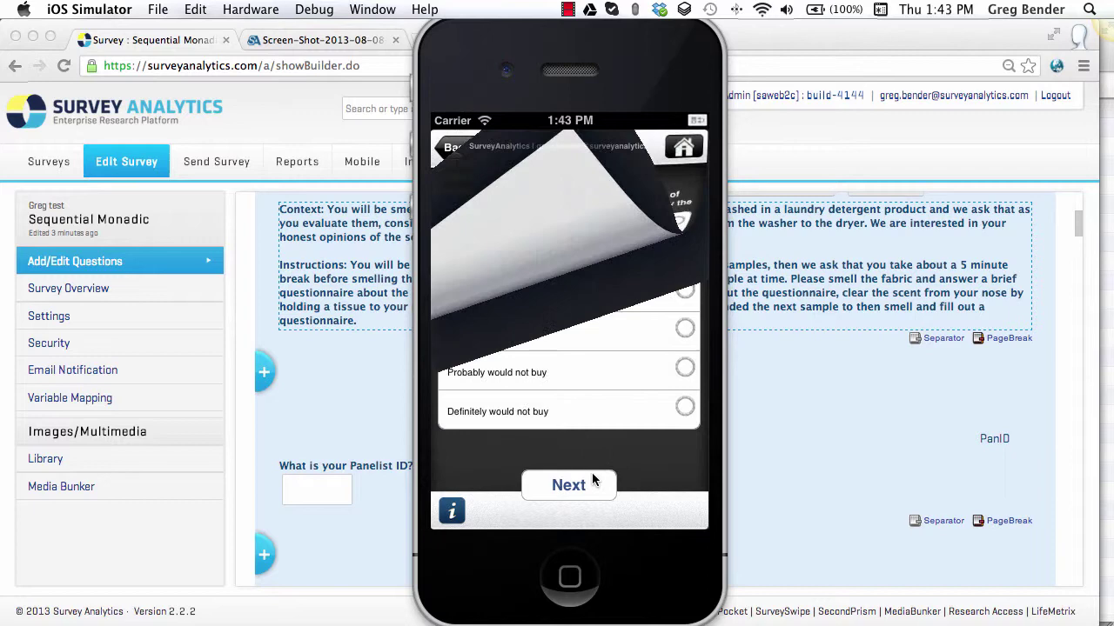
{"action": "left_click", "coordinate": [635, 402]}
{"action": "left_click", "coordinate": [609, 484]}
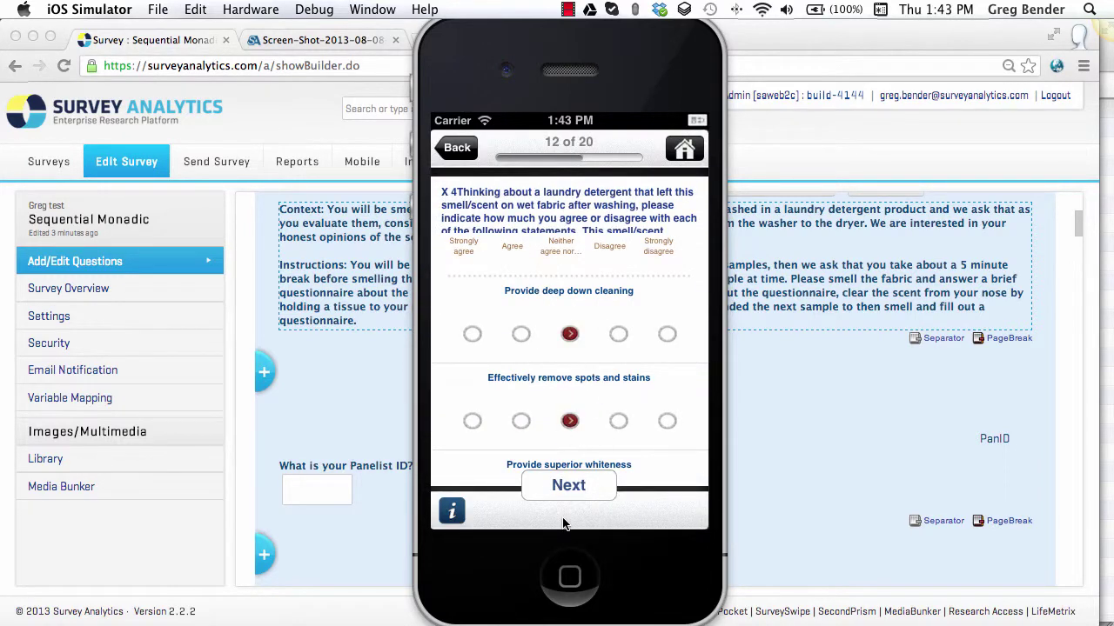
{"action": "left_click", "coordinate": [580, 494]}
Answer Probably would not buy, Yes to the randomization question, and submit the survey.
{"action": "left_click", "coordinate": [582, 489]}
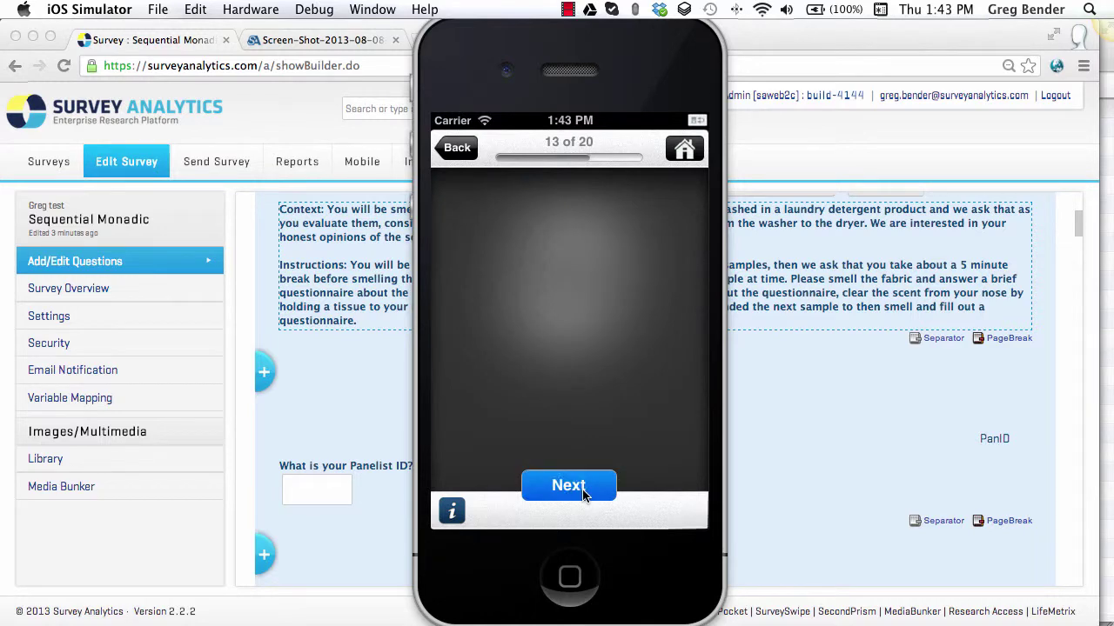
{"action": "left_click", "coordinate": [566, 486]}
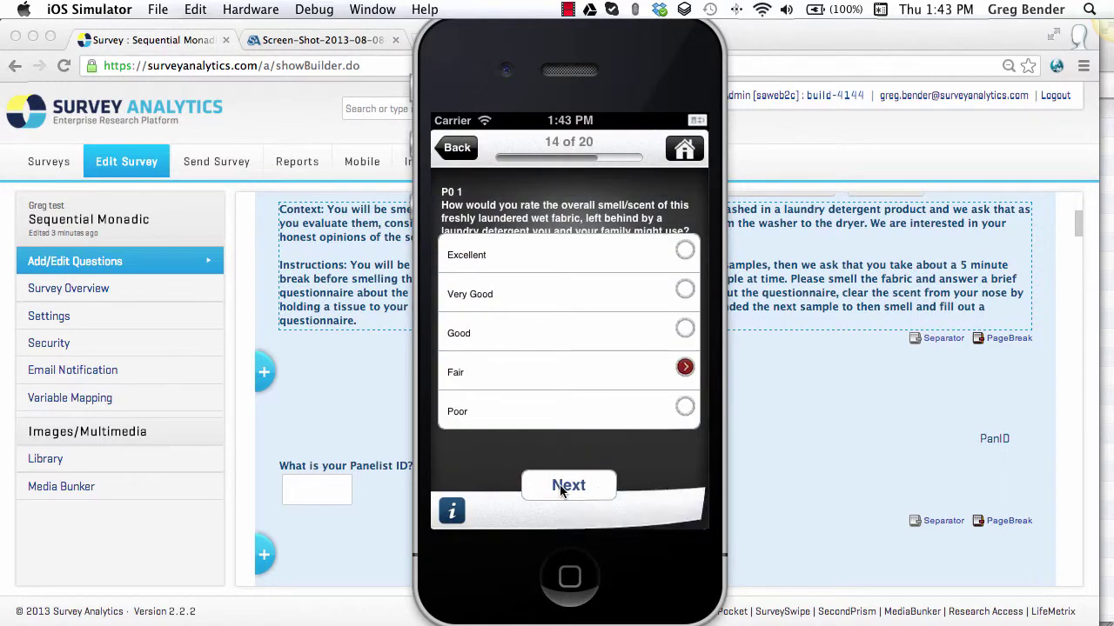
{"action": "left_click", "coordinate": [585, 385]}
{"action": "left_click", "coordinate": [574, 484]}
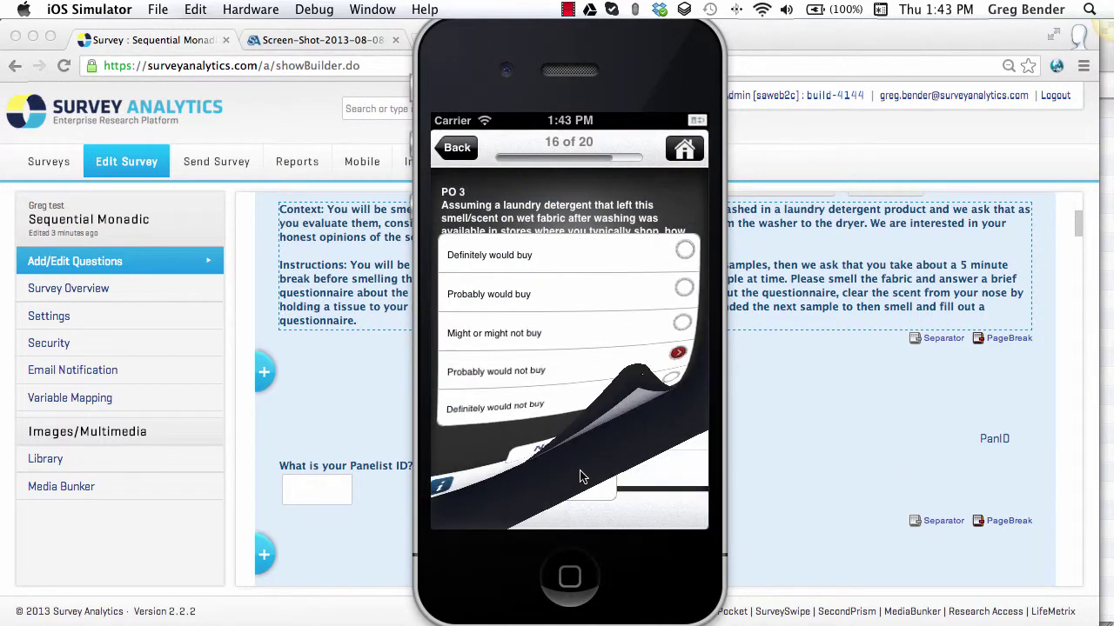
{"action": "left_click", "coordinate": [583, 481]}
{"action": "left_click", "coordinate": [587, 471]}
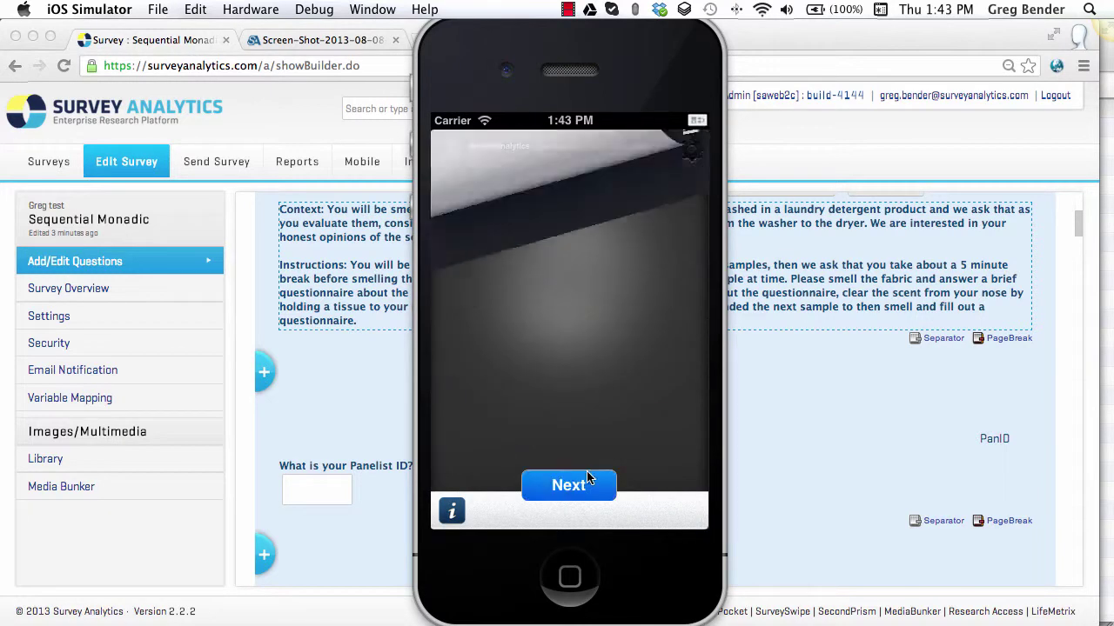
{"action": "left_click", "coordinate": [586, 472]}
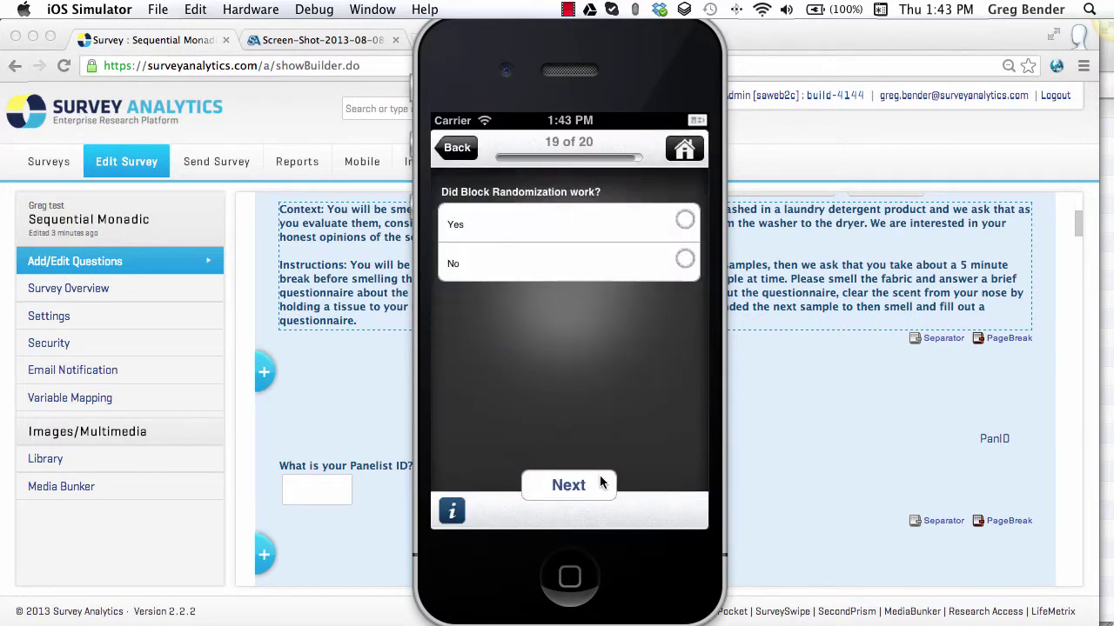
{"action": "left_click", "coordinate": [670, 223]}
{"action": "left_click", "coordinate": [568, 484]}
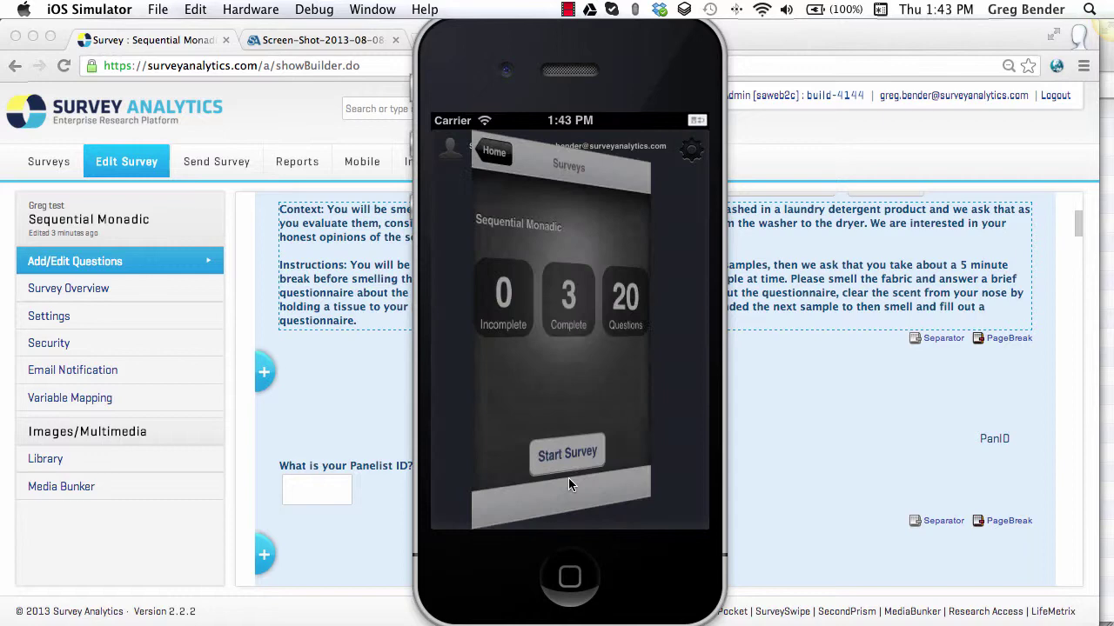
Dismiss the thank-you alert, run Synchronize from the gear menu, and return to the Chrome window.
{"action": "left_click", "coordinate": [570, 492]}
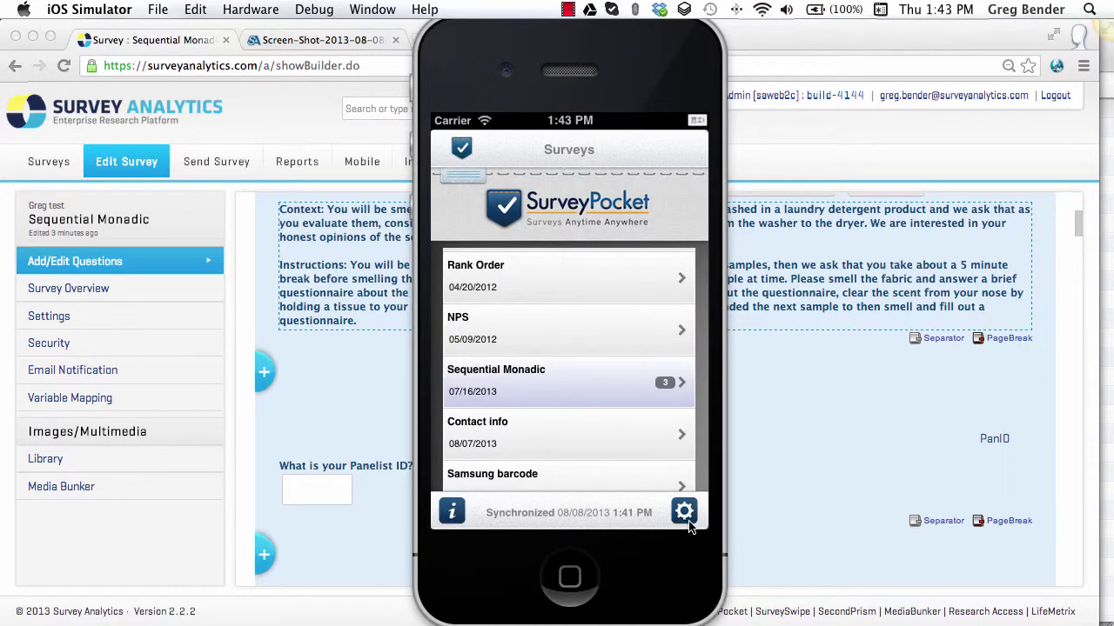
{"action": "left_click", "coordinate": [685, 512]}
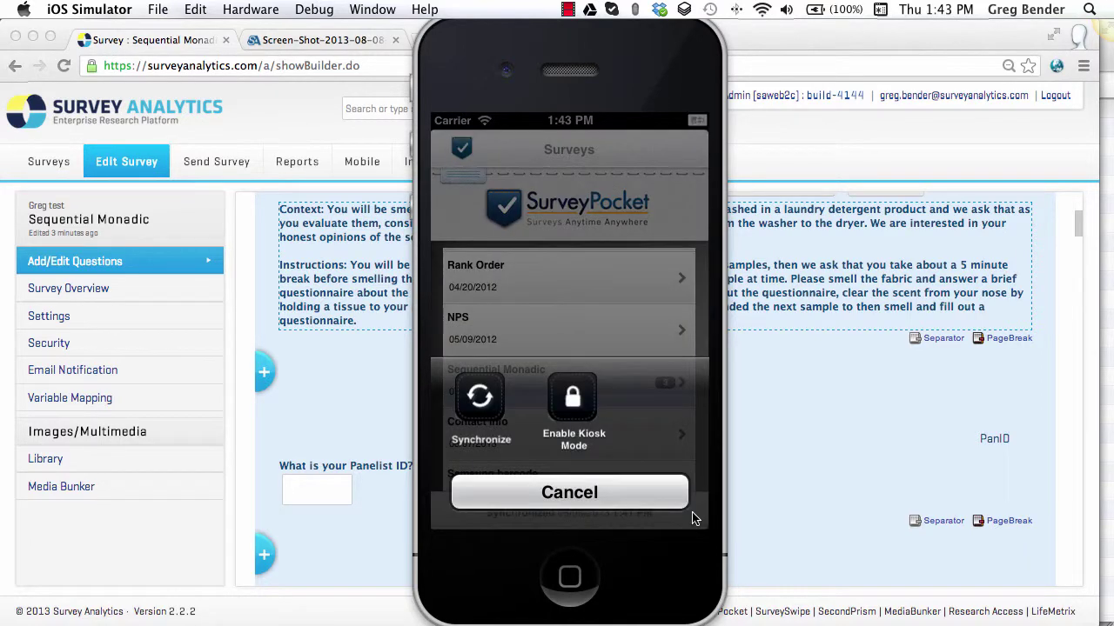
{"action": "left_click", "coordinate": [480, 398]}
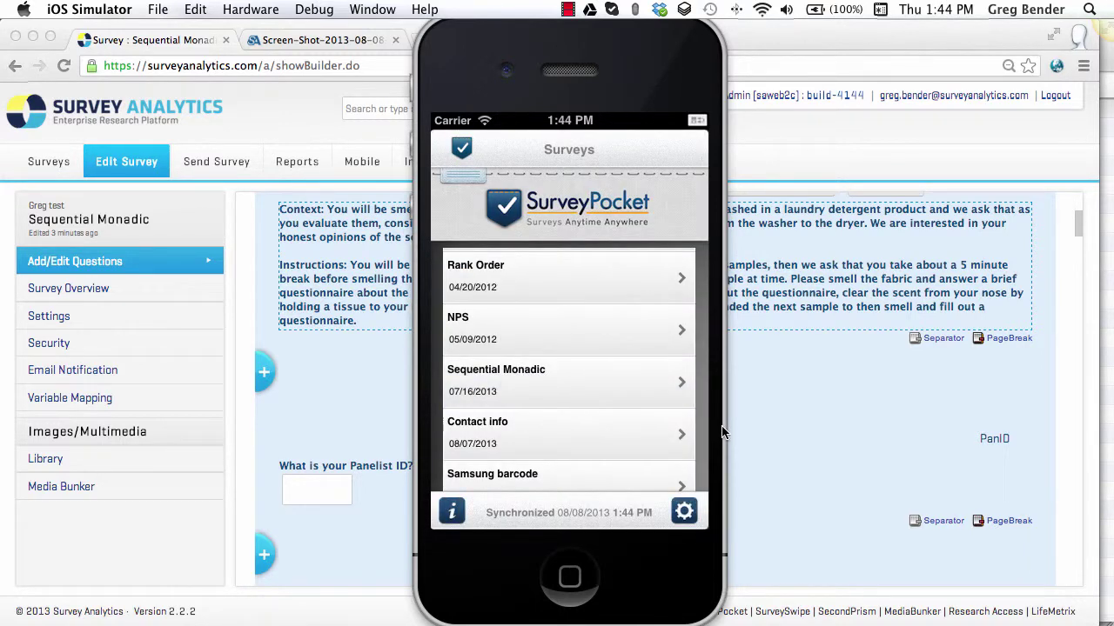
{"action": "left_click", "coordinate": [758, 422]}
{"action": "scroll", "coordinate": [758, 422], "scroll_direction": "up", "scroll_amount": 5}
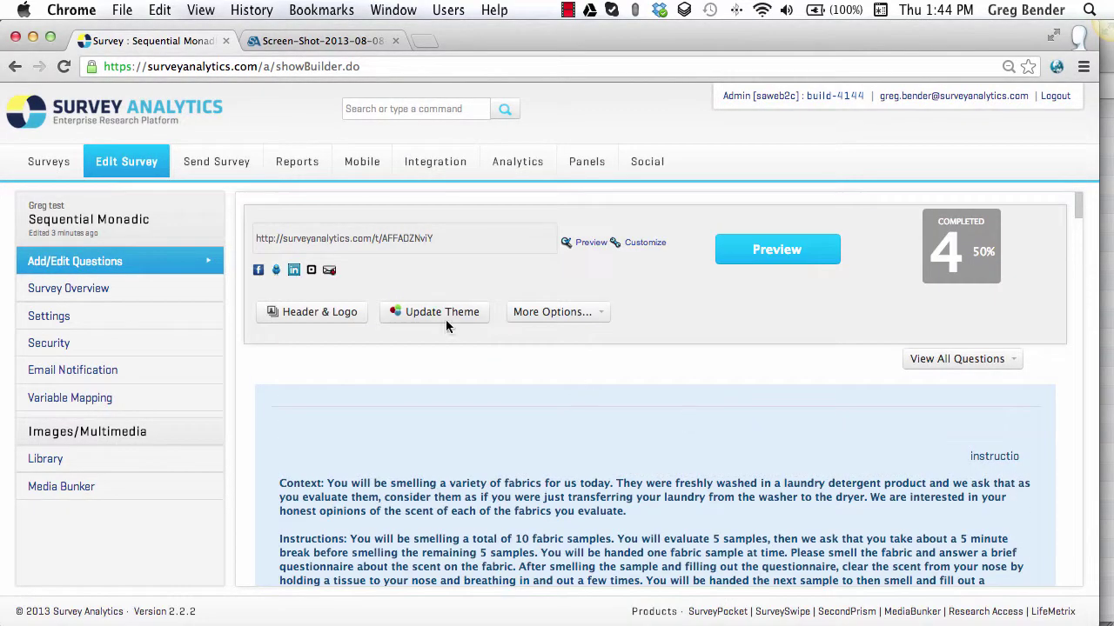
Open Reports, then Data Management's Response Viewer to list responses 1–13.
{"action": "left_click", "coordinate": [296, 162]}
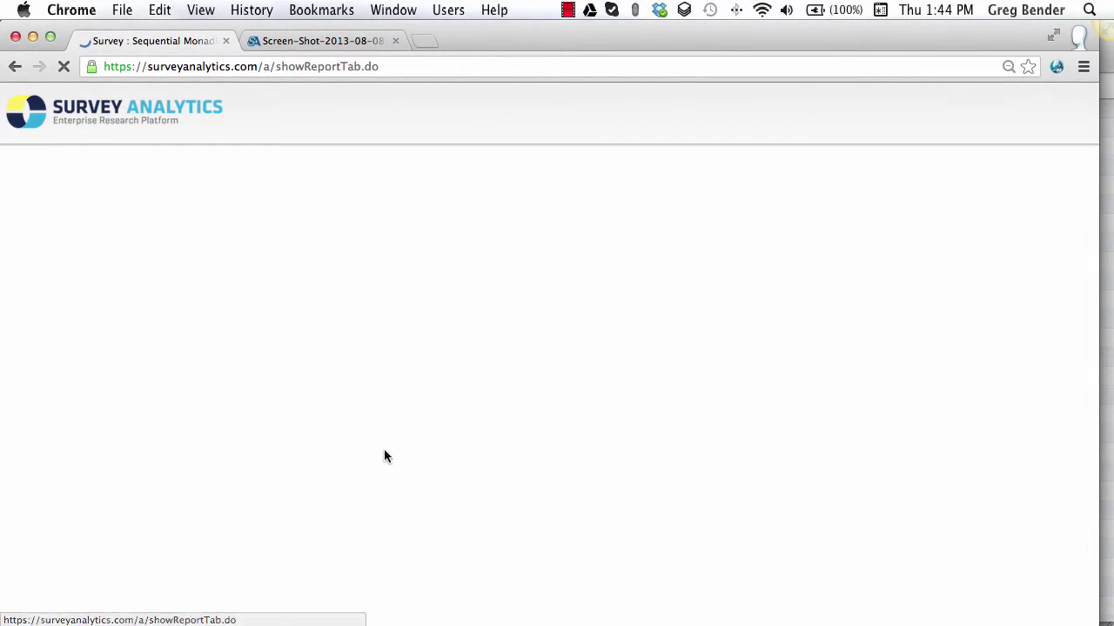
{"action": "scroll", "coordinate": [111, 483], "scroll_direction": "down", "scroll_amount": 3}
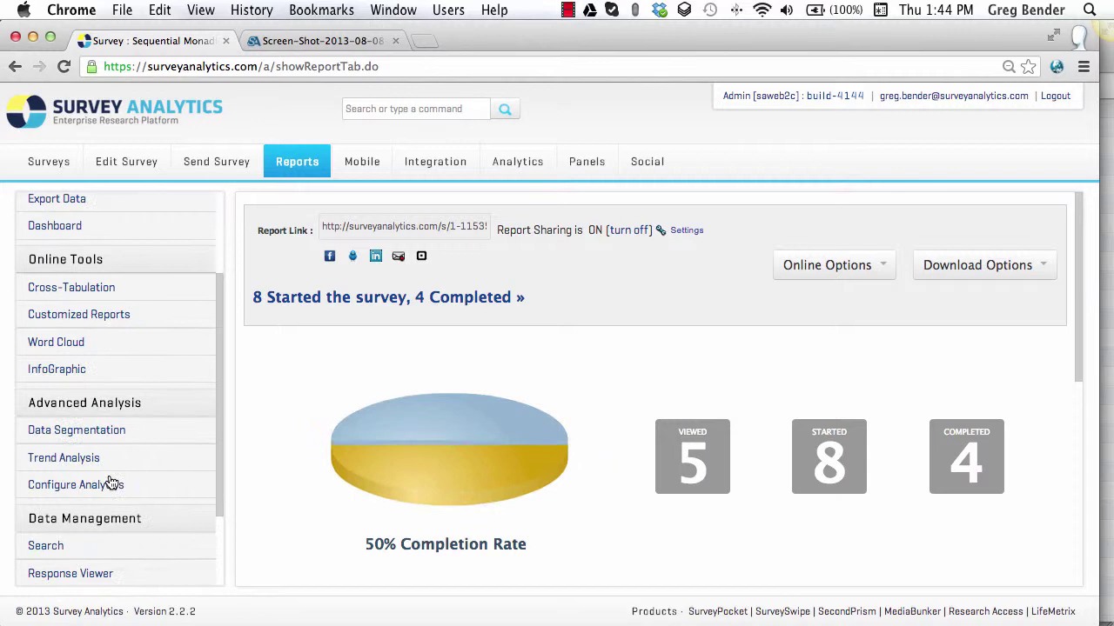
{"action": "scroll", "coordinate": [111, 483], "scroll_direction": "down", "scroll_amount": 3}
{"action": "left_click", "coordinate": [86, 472]}
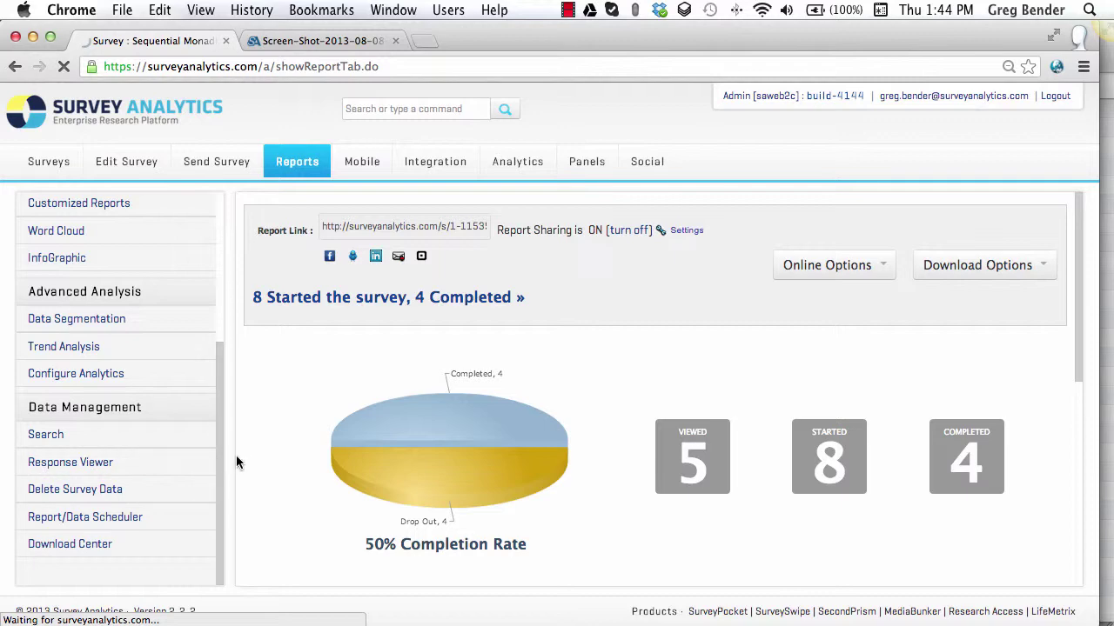
{"action": "scroll", "coordinate": [561, 436], "scroll_direction": "down", "scroll_amount": 5}
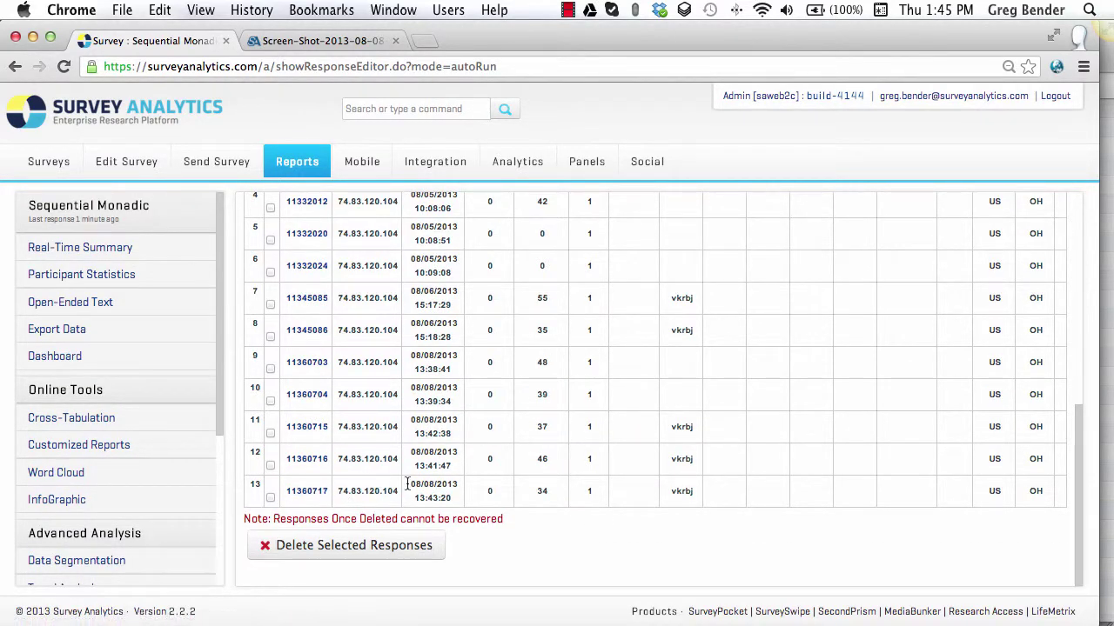
Highlight row 13's timestamp 08/08/2013 13:43:20 in the Response Viewer.
{"action": "triple_click", "coordinate": [439, 483]}
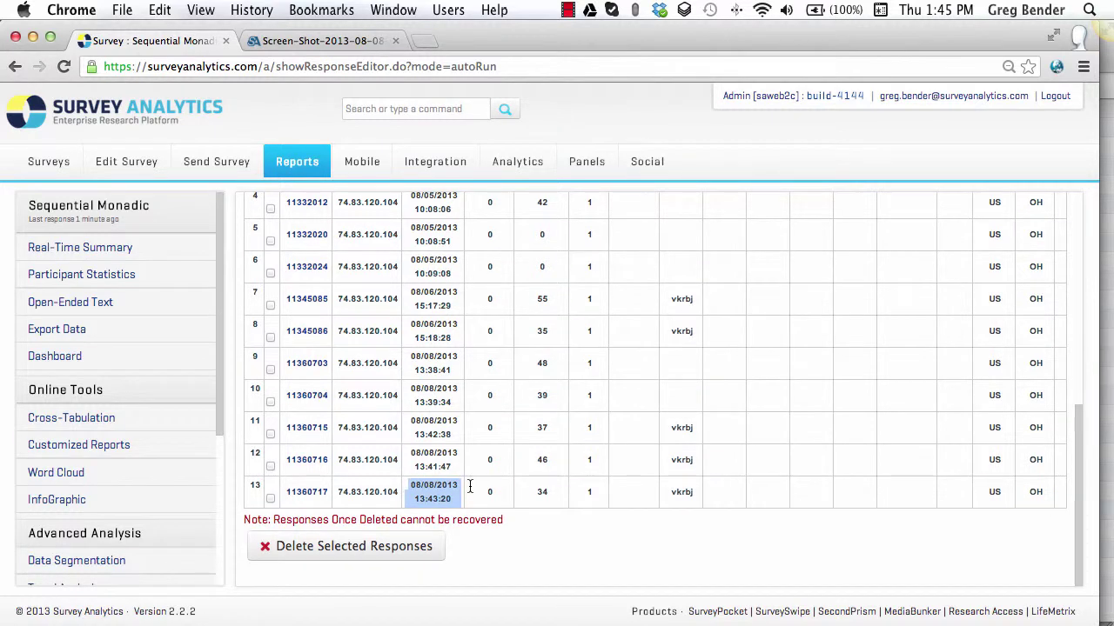